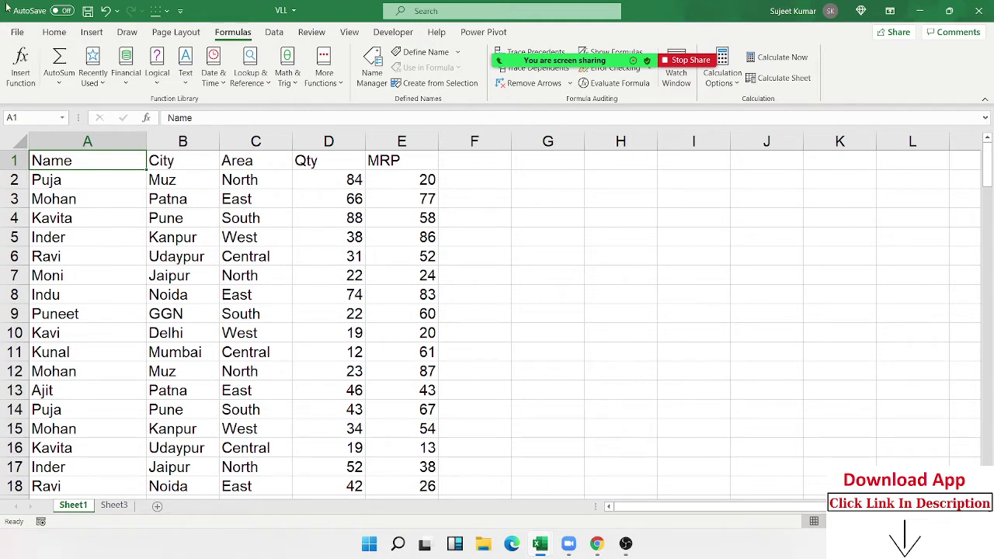
Open the Home tab's Conditional Formatting menu to show the Highlight Cells Rules options
left_click(32, 34)
key("Escape")
left_click(55, 31)
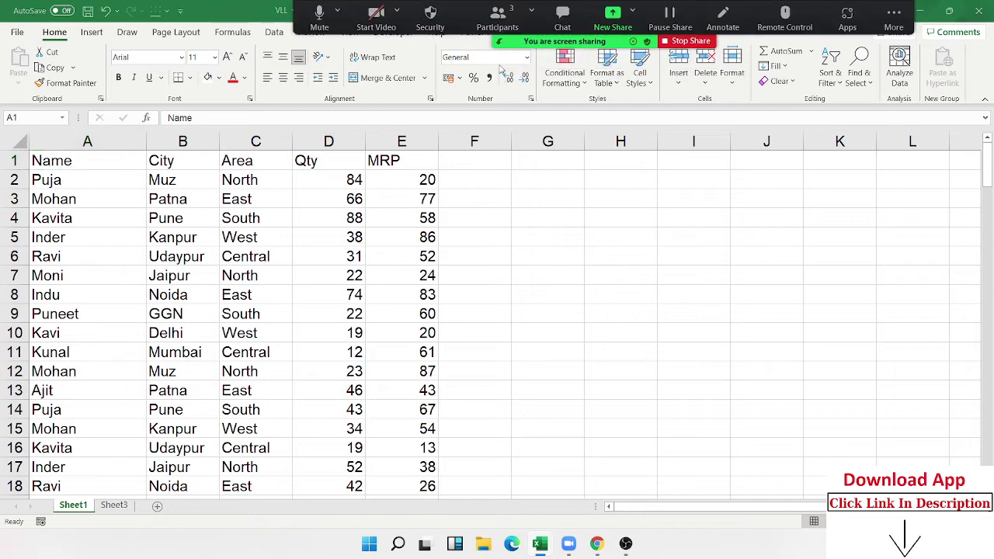
left_click(564, 71)
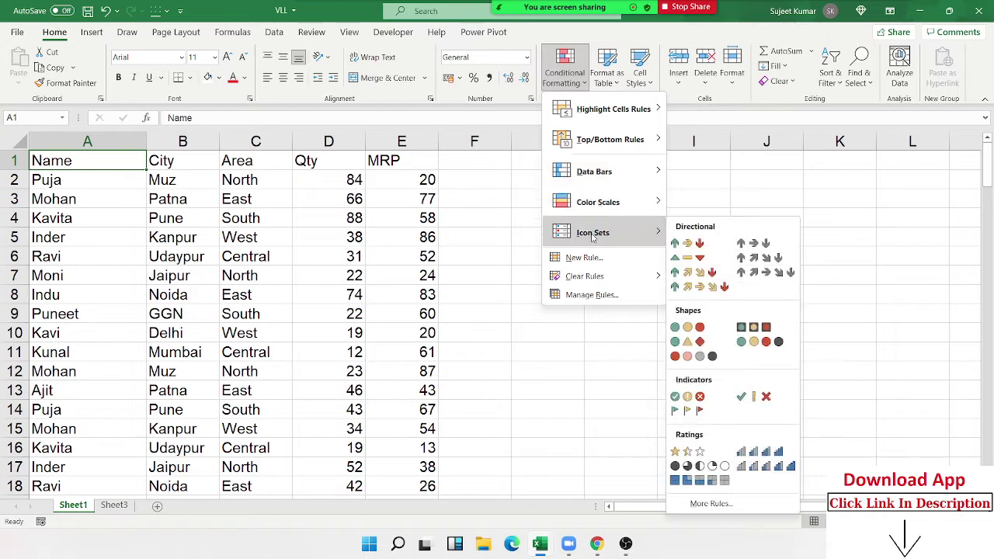
mouse_move(613, 109)
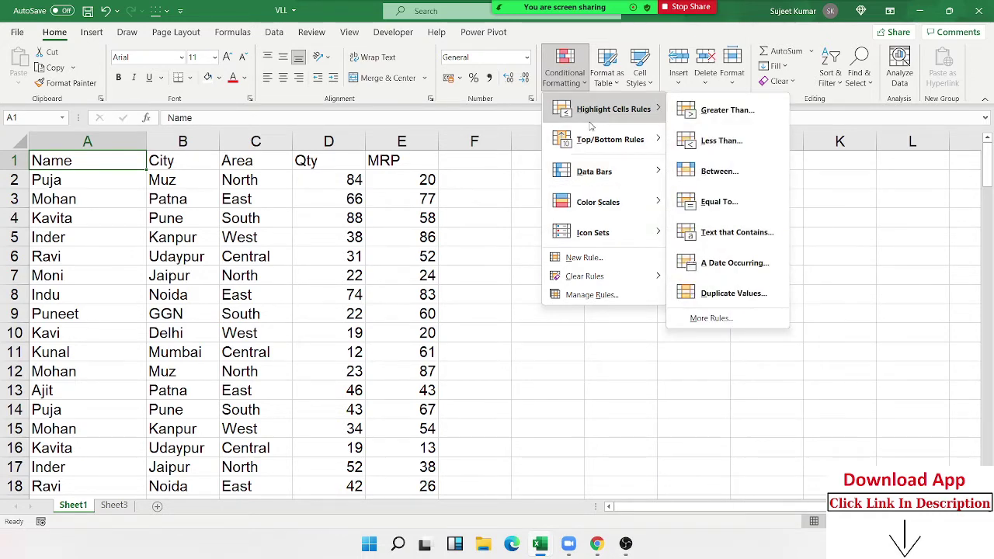
Start a More Rules condition for Specific Text beginning with 'Puja'
left_click(759, 327)
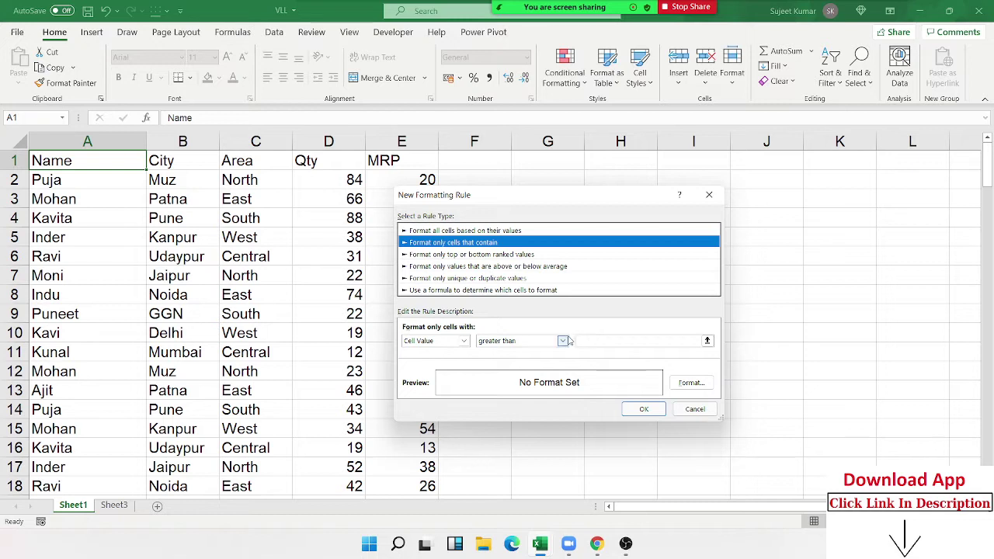
left_click(562, 341)
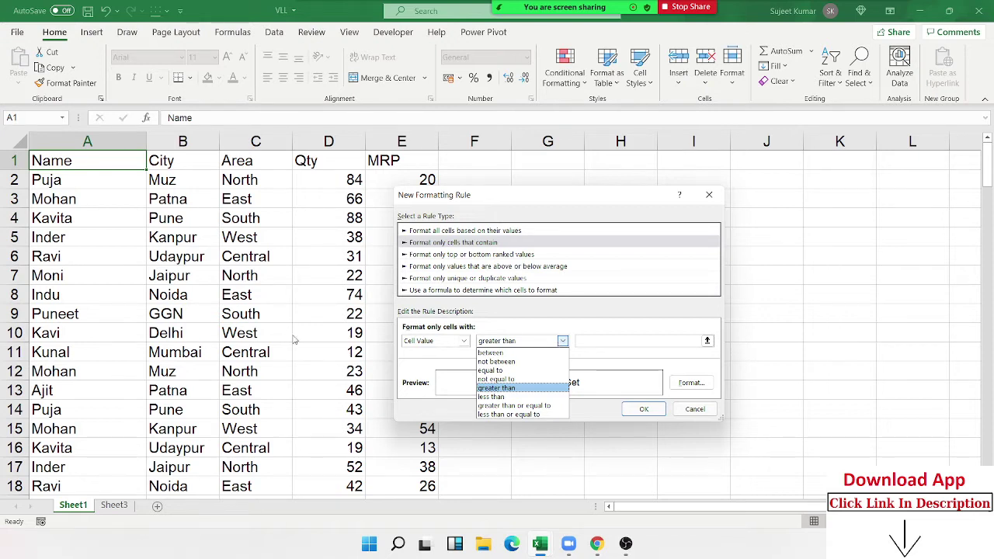
left_click(416, 345)
left_click(415, 345)
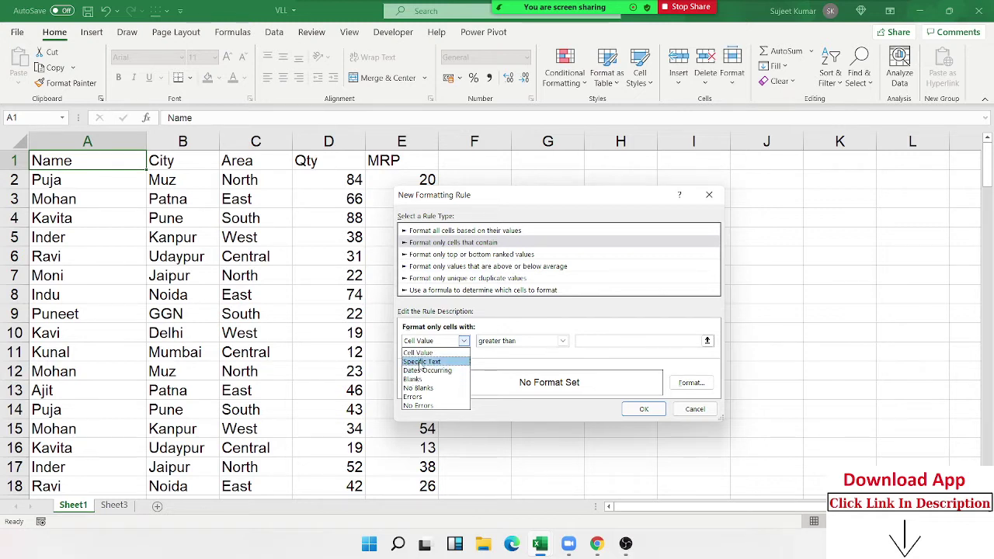
left_click(420, 363)
left_click(508, 341)
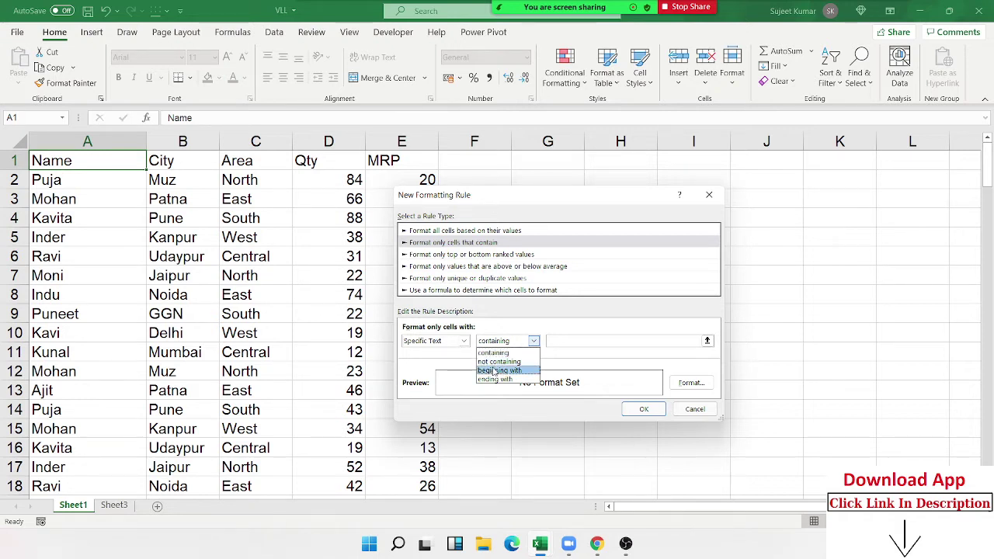
left_click(494, 371)
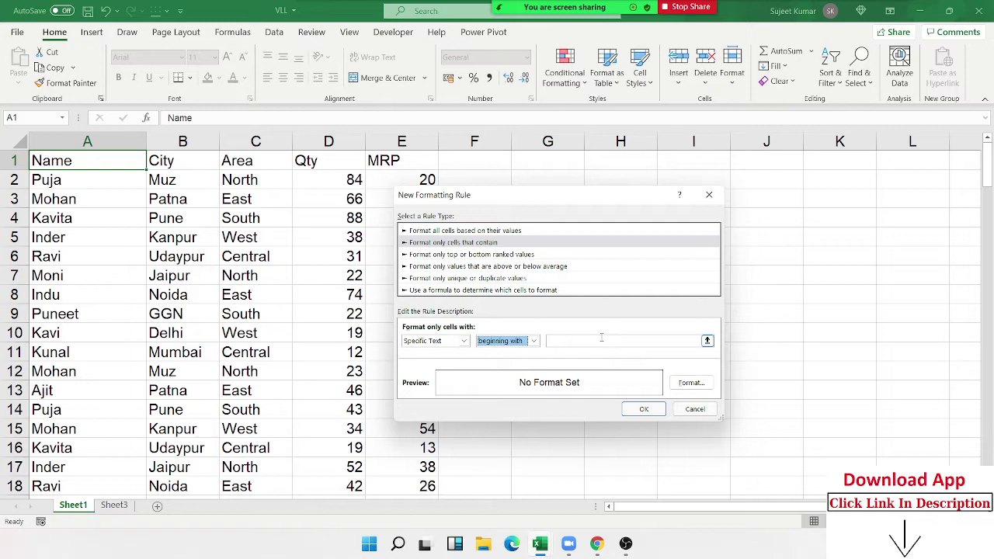
left_click(601, 339)
type("Puja")
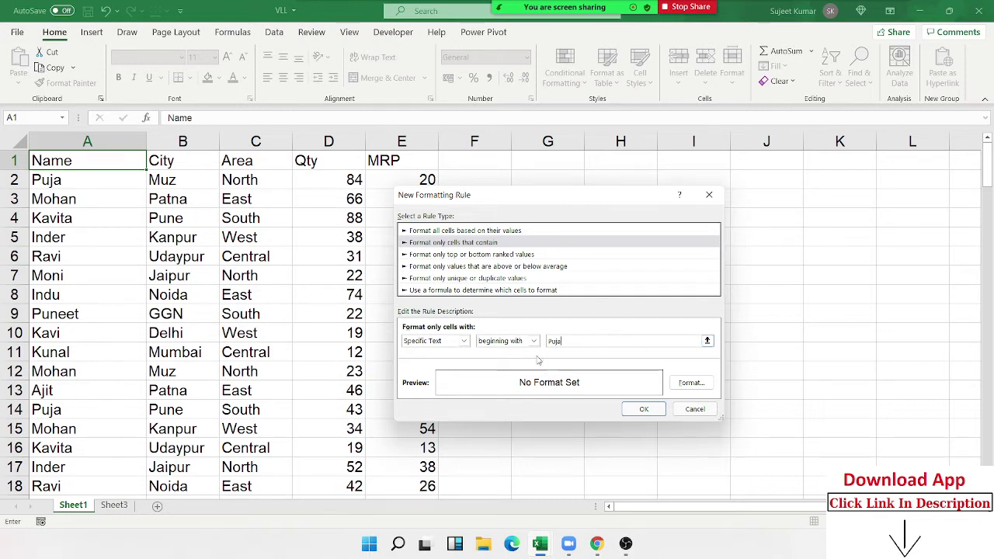
Try the Dates Occurring and Blanks conditions, then cancel the rule without applying it
left_click(442, 341)
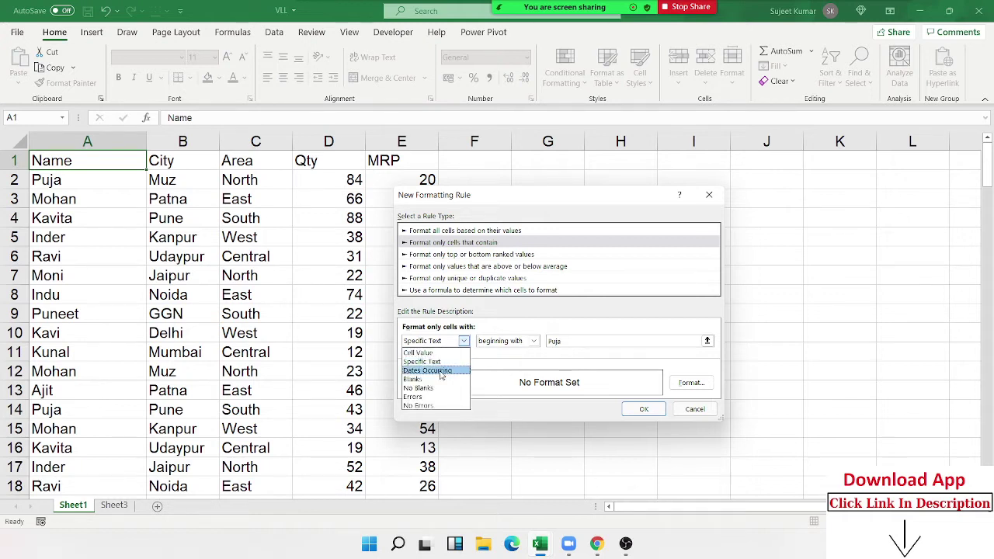
left_click(443, 370)
left_click(447, 343)
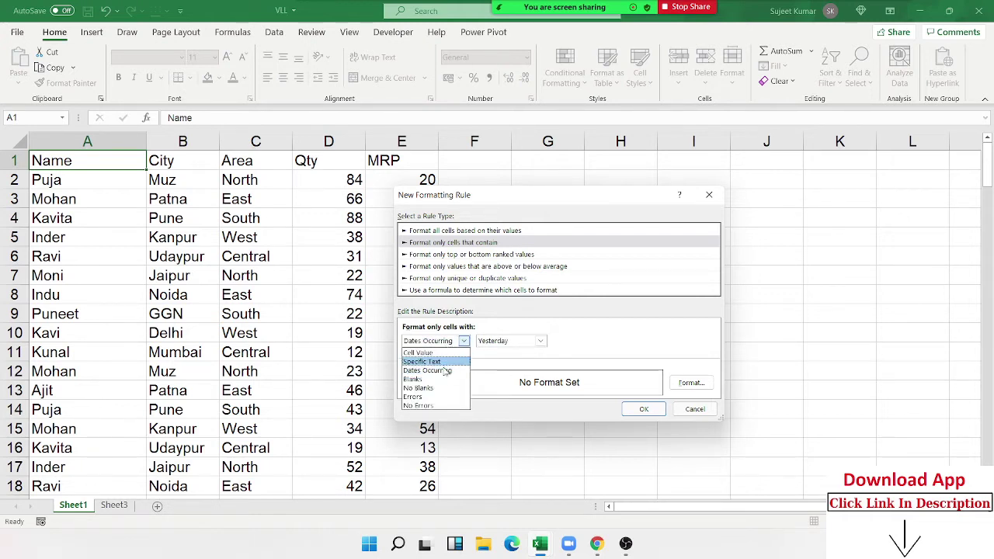
left_click(441, 379)
left_click(464, 341)
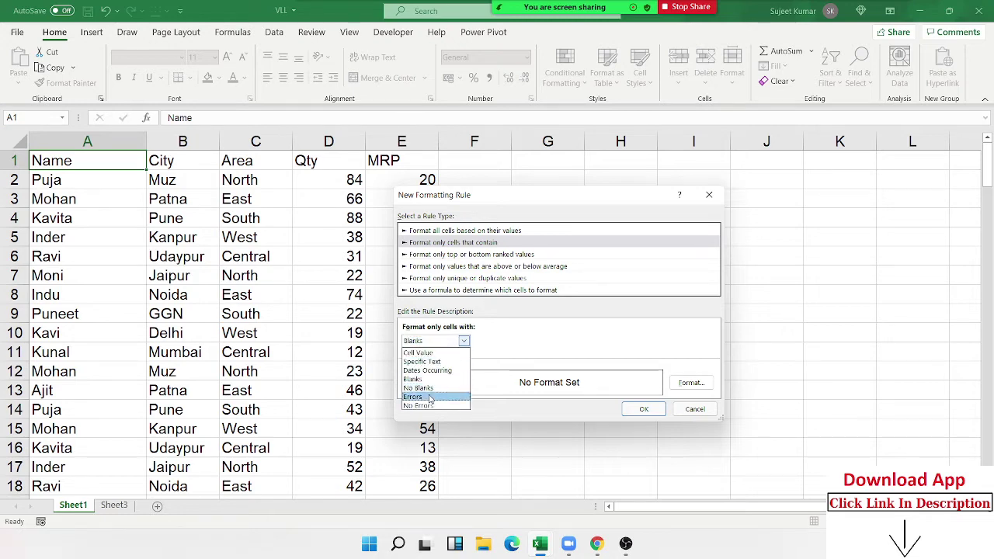
left_click(432, 389)
key("Escape")
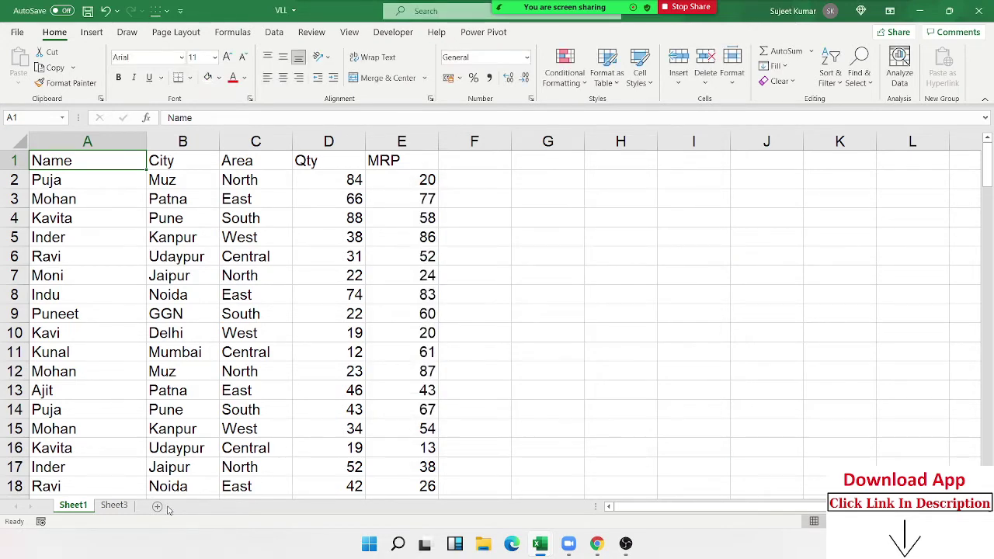
Add Sheet2 and fill A1:M25 with the =NA() formula
left_click(157, 506)
type("=")
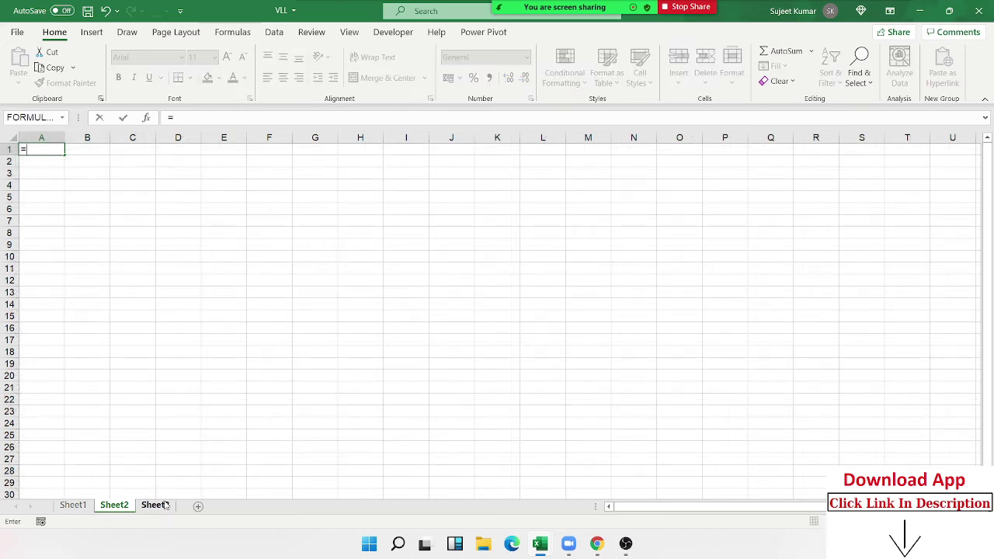
type("na")
key("Tab")
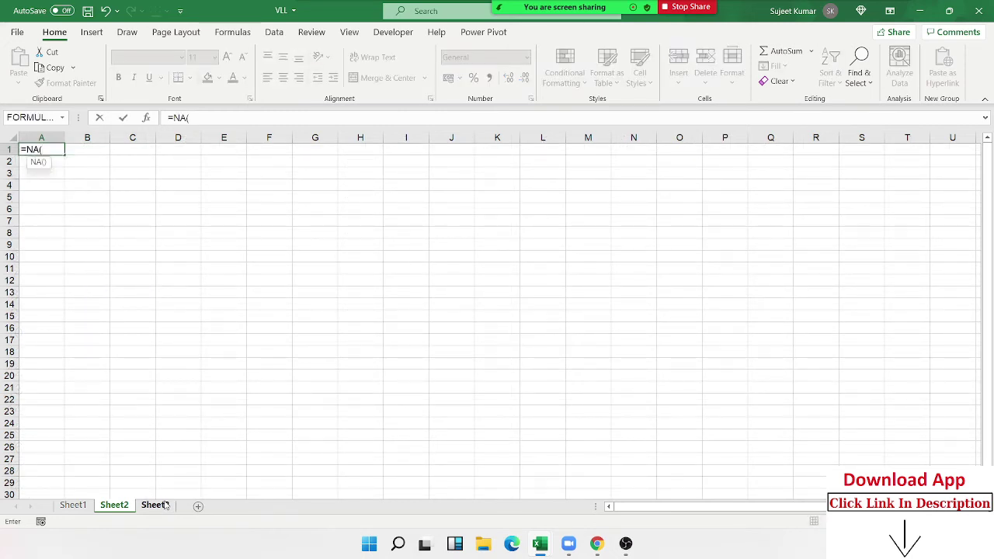
key("Return")
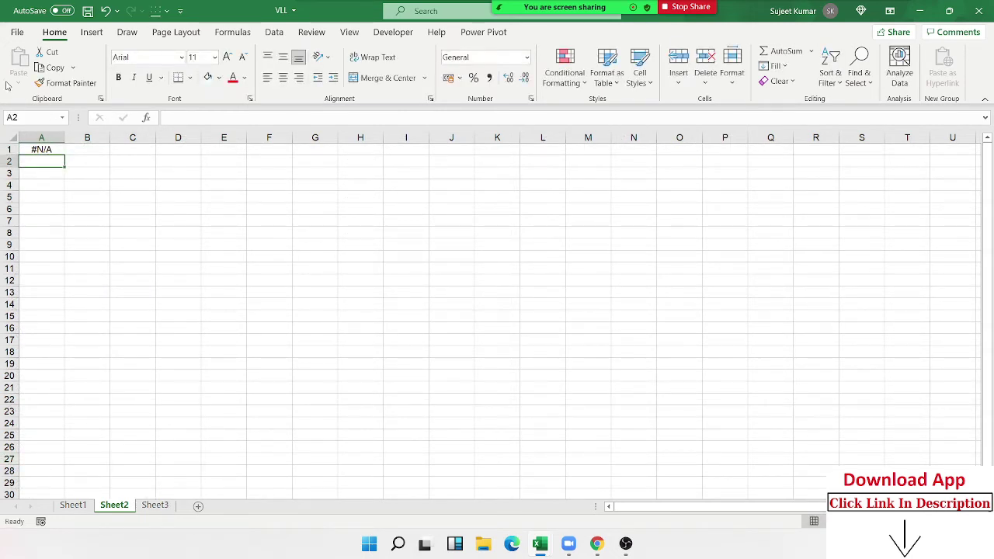
left_click_drag(42, 149, 571, 432)
key("ctrl+r")
key("ctrl+d")
Overwrite scattered cells with values: 65 in H12, B14, K9, L20 and 85 in D5, G19, M6
left_click(351, 277)
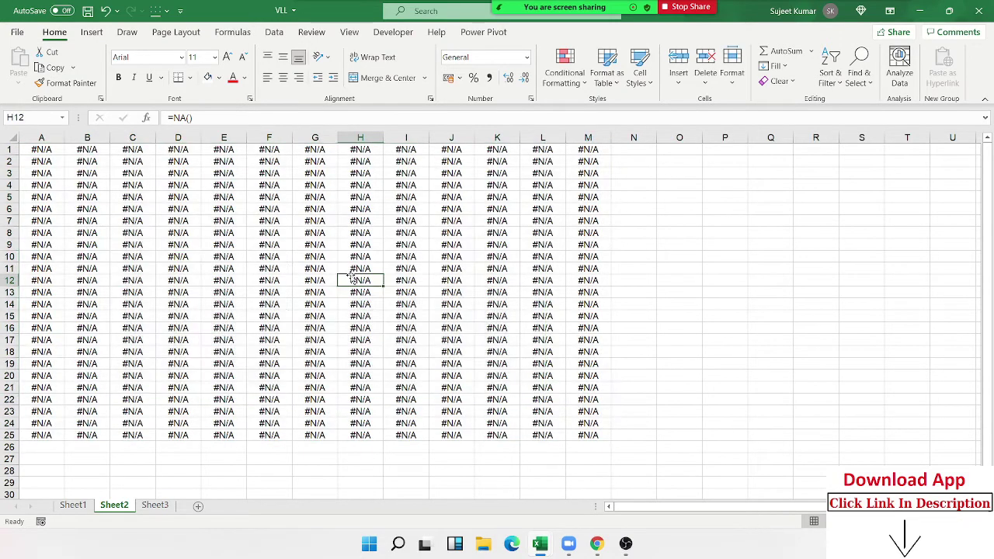
type("65")
left_click(161, 201)
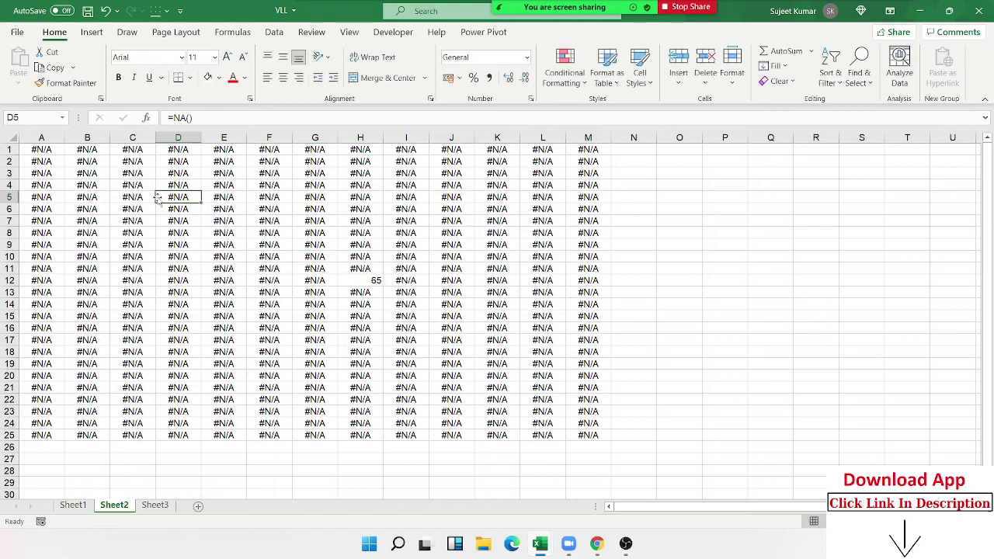
type("85")
left_click(77, 306)
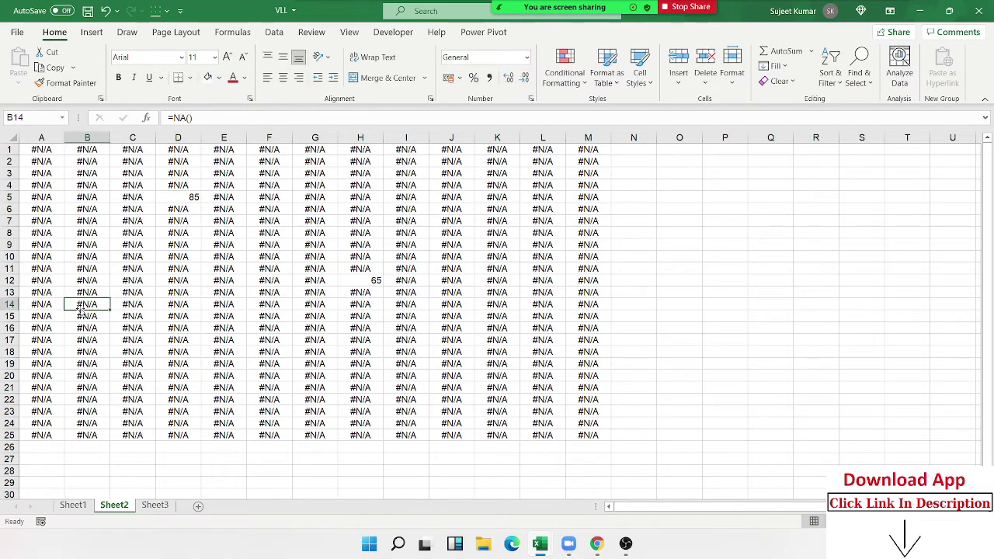
type("65")
left_click(312, 365)
type("8")
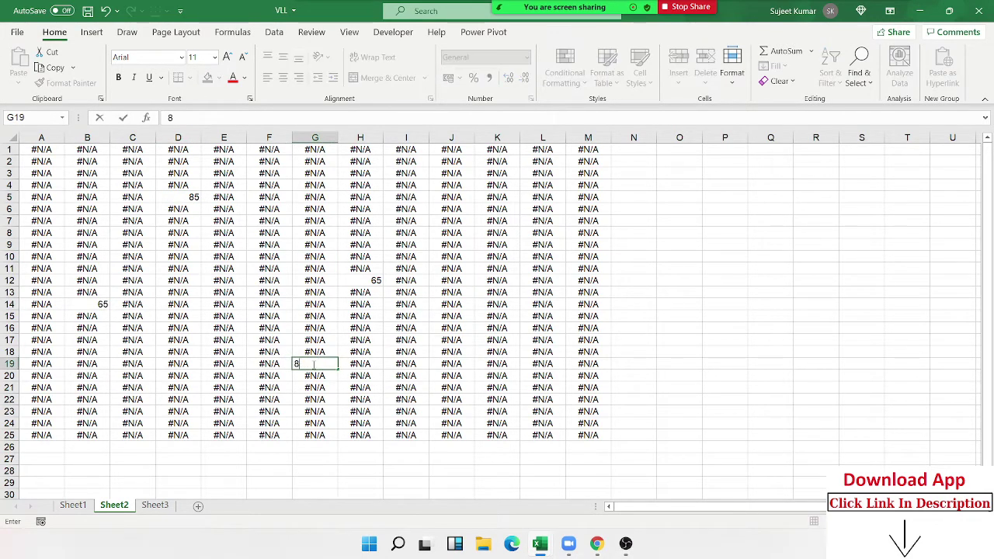
type("5")
left_click(501, 247)
type("6")
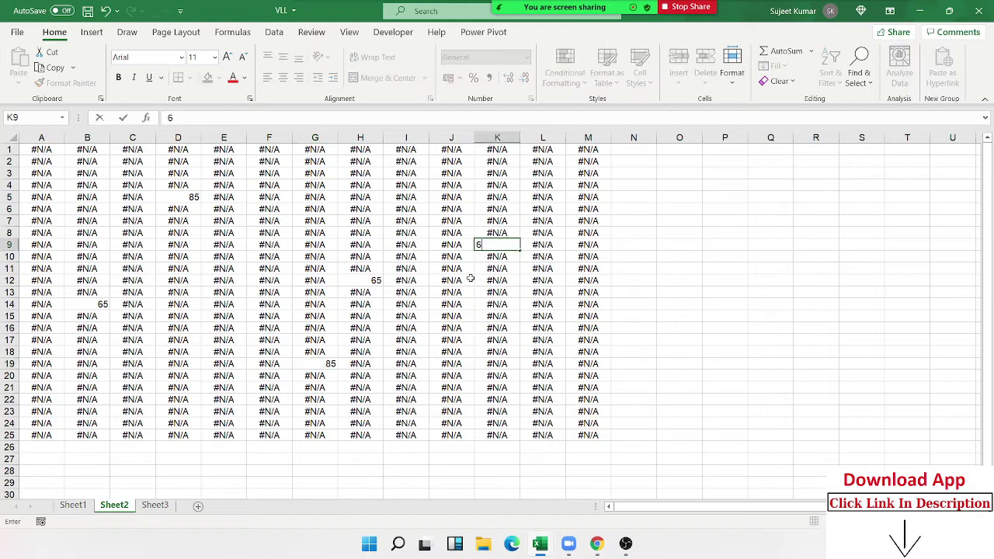
type("5")
left_click(584, 209)
type("8")
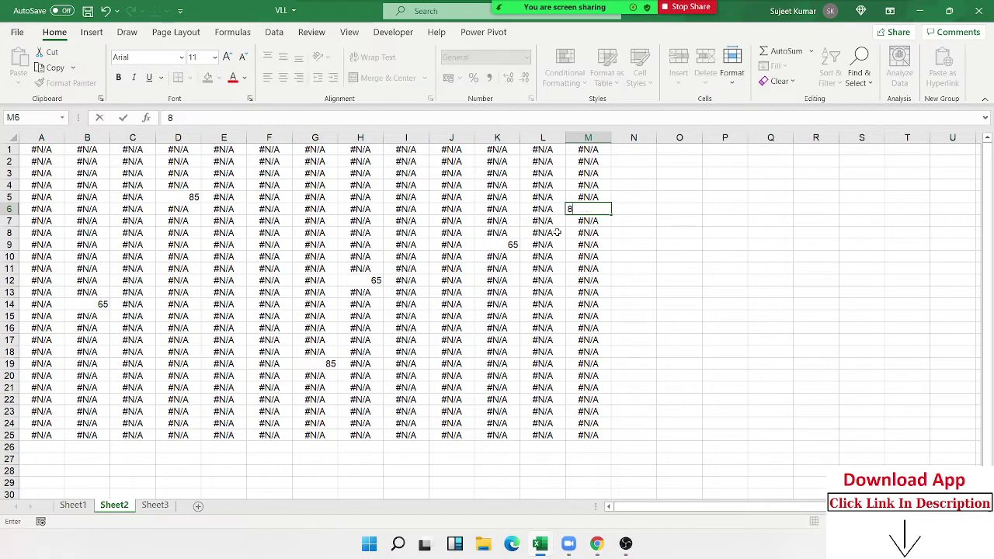
type("5")
left_click(523, 373)
type("6")
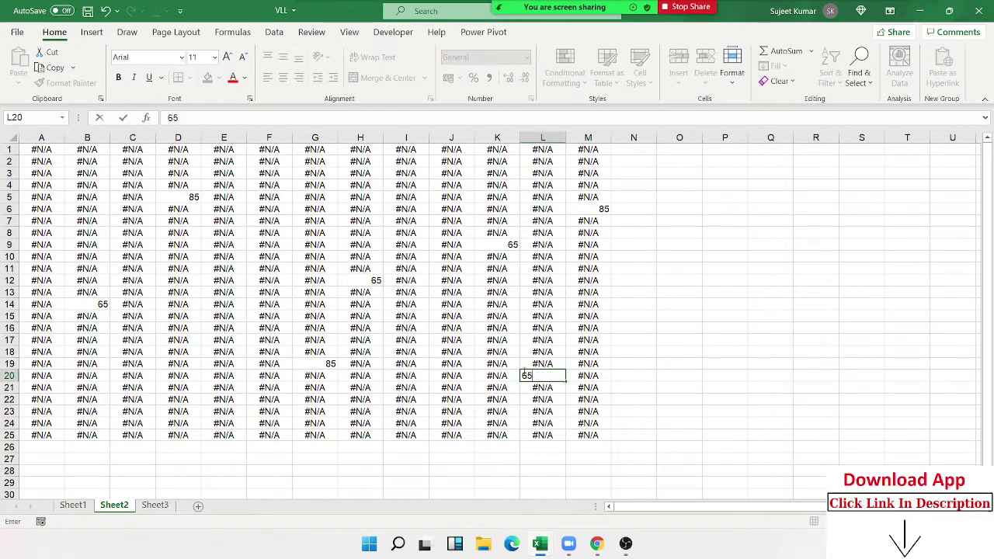
type("5")
left_click(489, 316)
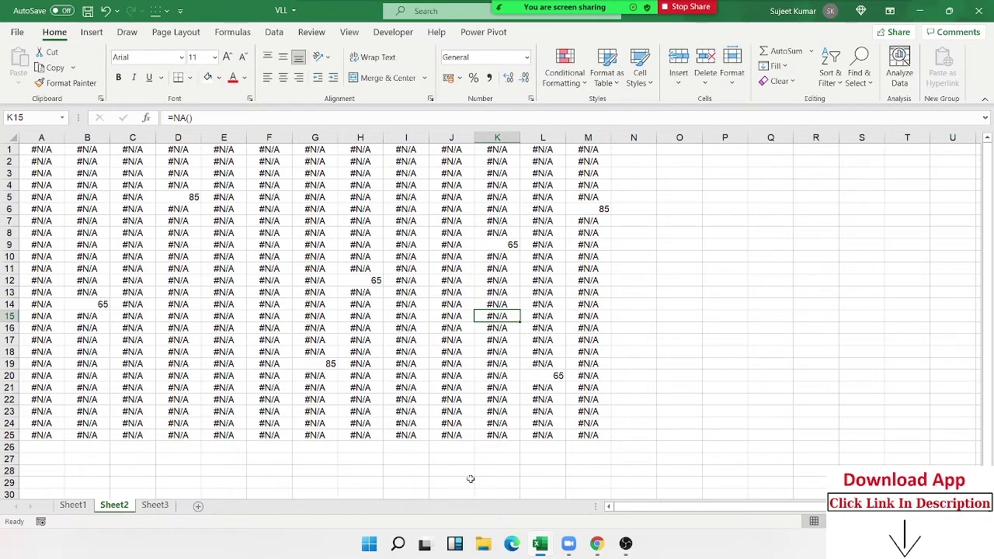
Select A1:M25 and start a New Rule formatting only cells that contain Errors
mouse_move(585, 435)
left_mouse_down()
mouse_move(2, 111)
mouse_move(8, 123)
left_mouse_up()
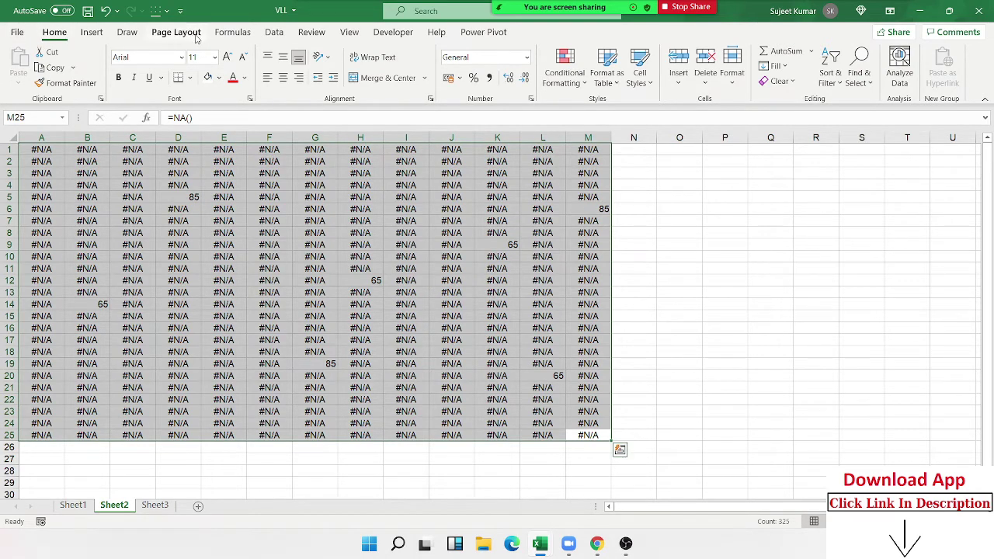
left_click(386, 31)
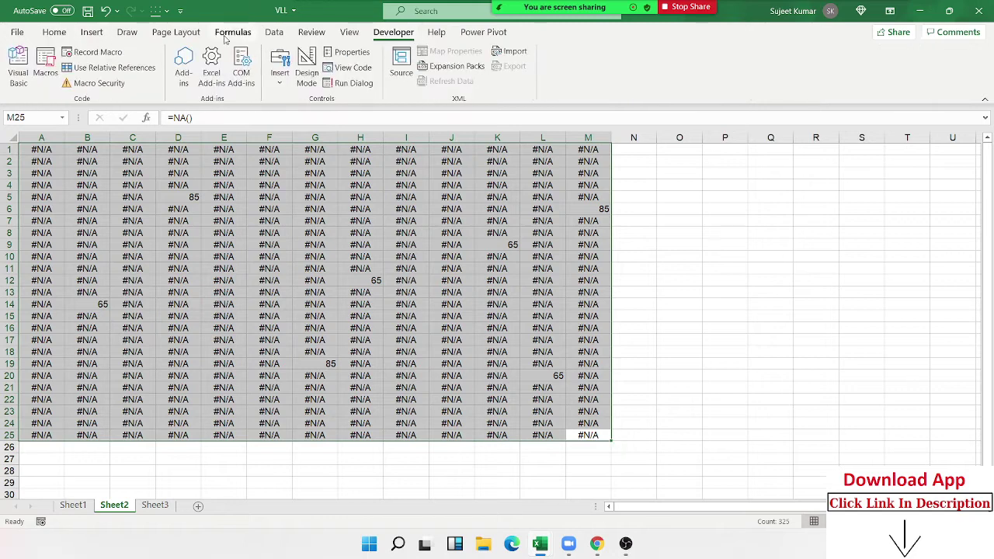
left_click(54, 32)
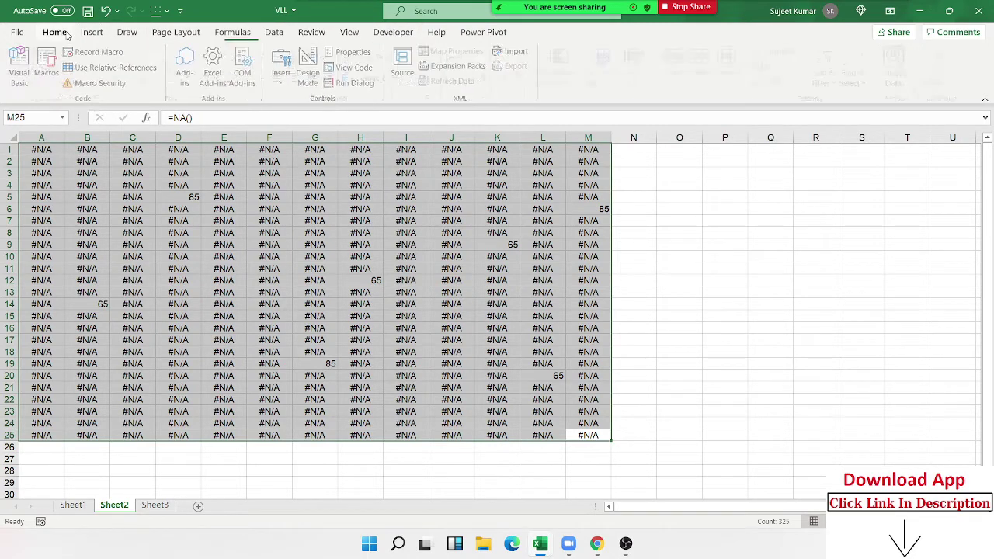
left_click(564, 66)
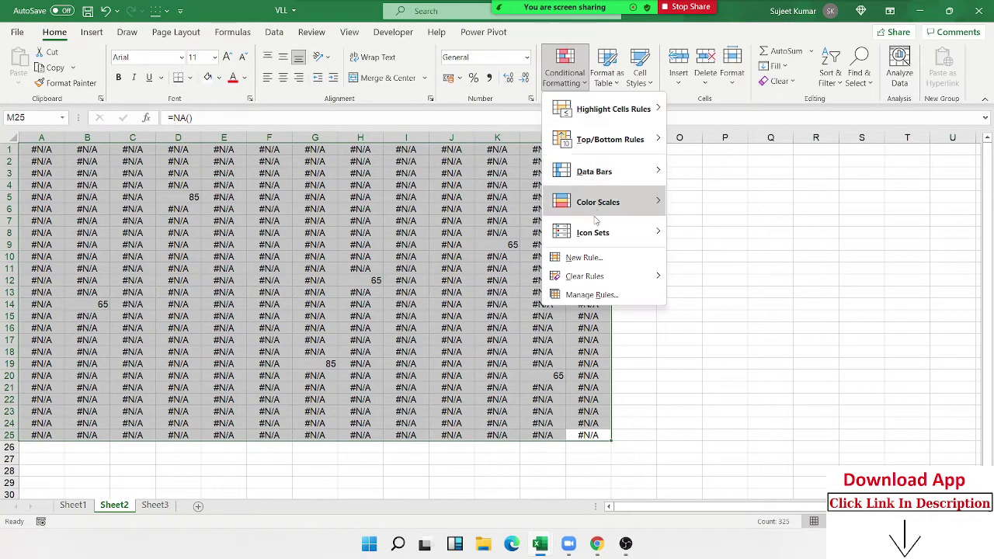
left_click(584, 257)
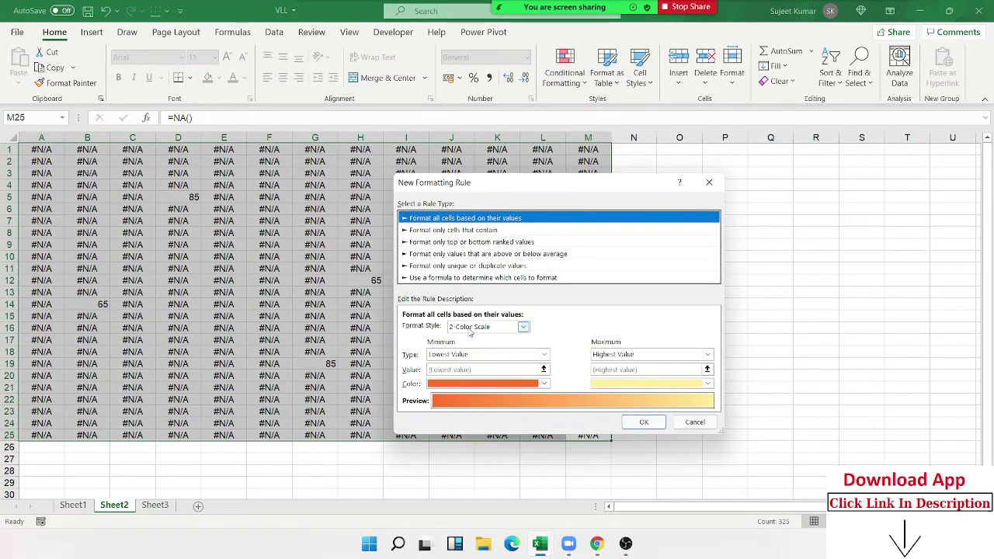
left_click(431, 230)
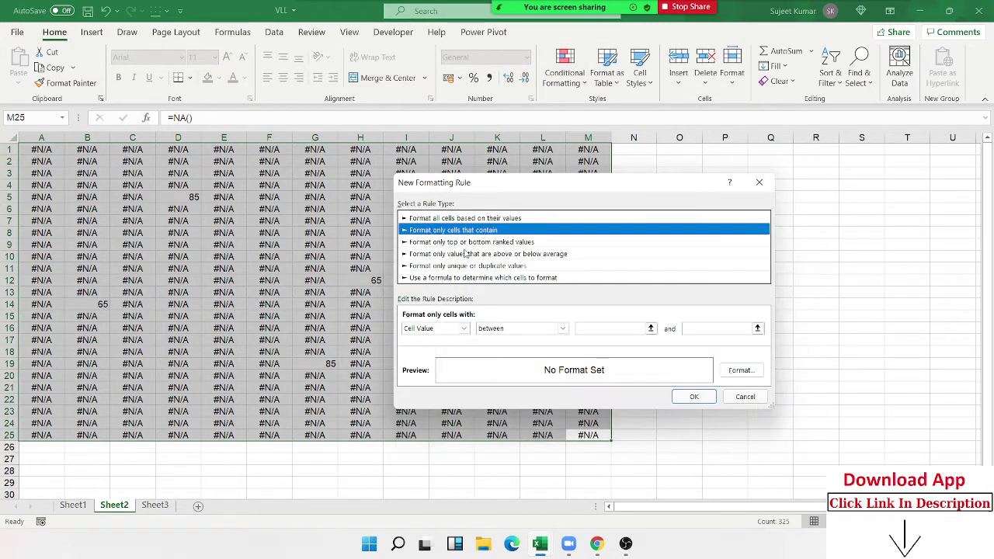
left_click(429, 328)
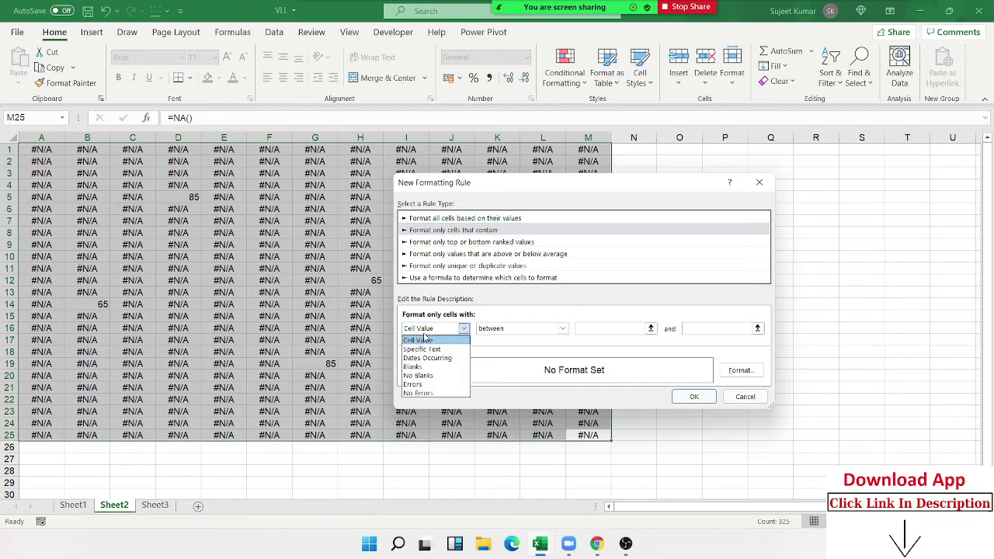
left_click(435, 385)
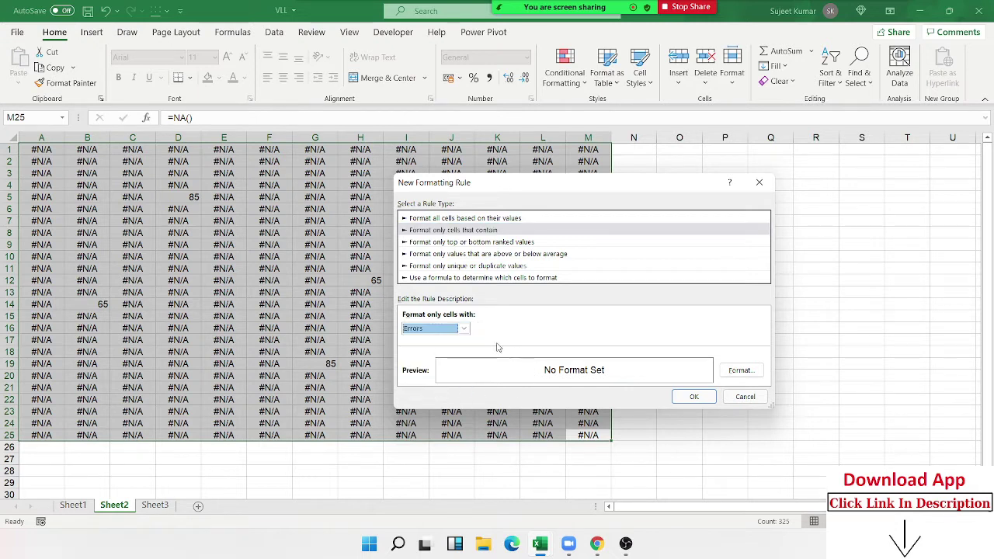
Choose a white font colour as the format for error cells
left_click(739, 370)
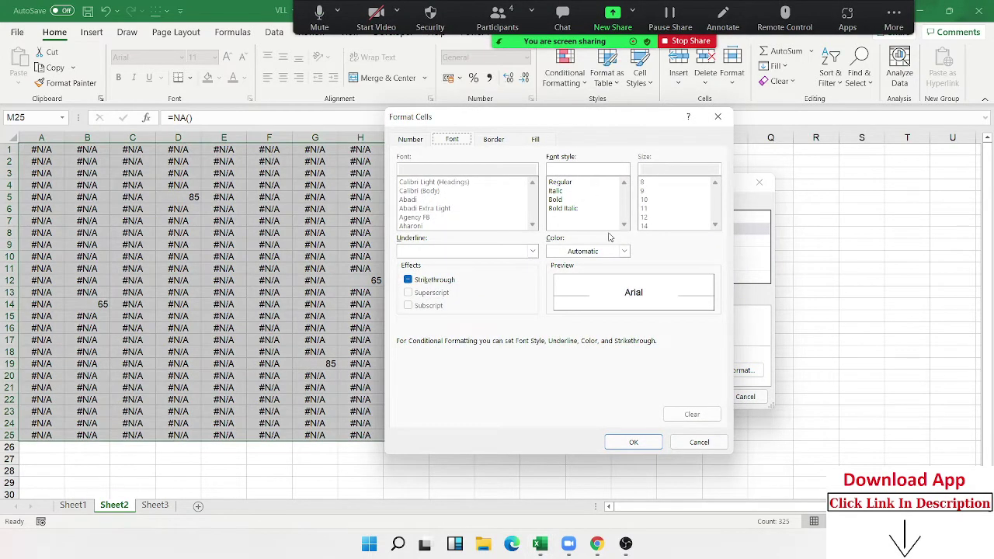
left_click(605, 254)
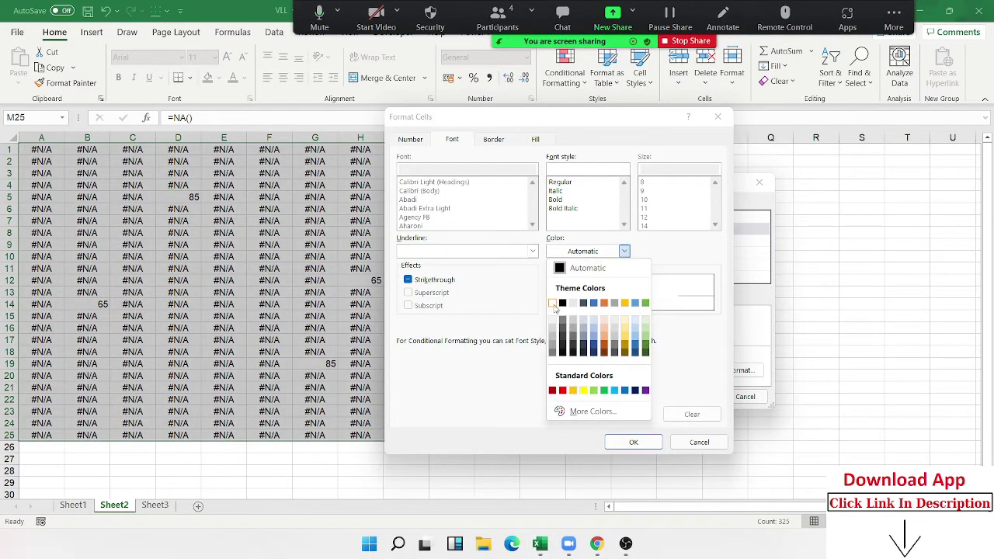
left_click(554, 310)
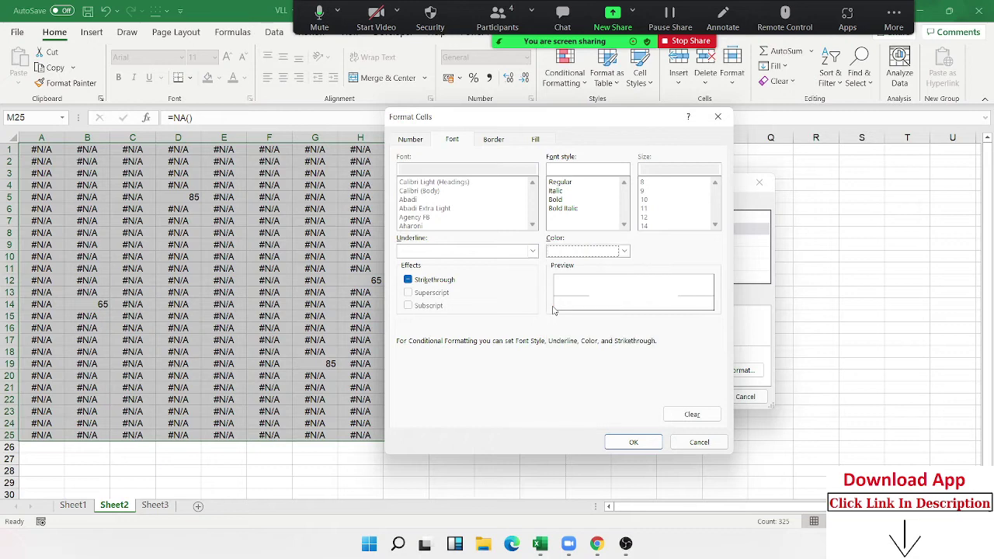
Attend to a joining meeting participant, then confirm the white-font Errors rule
left_click(496, 17)
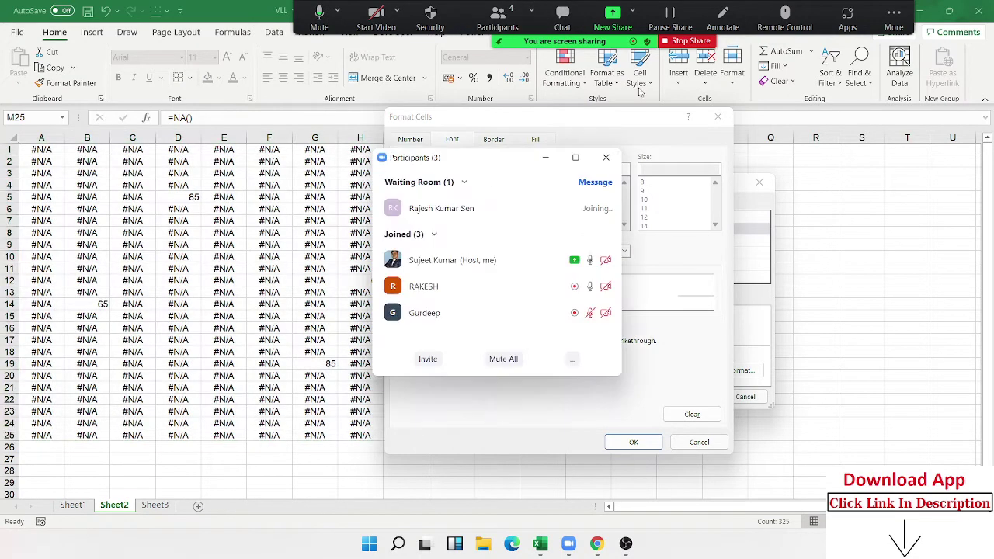
left_click(607, 158)
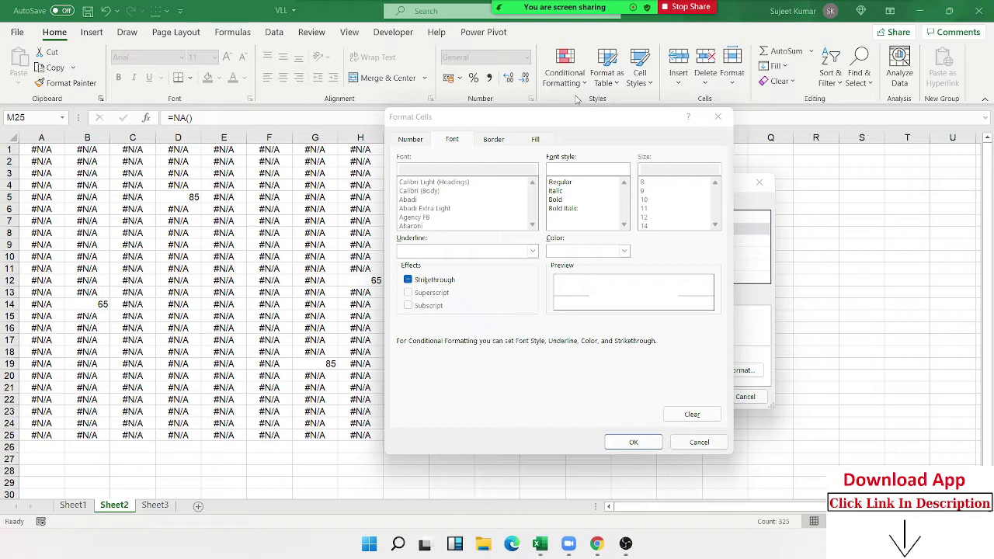
mouse_move(497, 24)
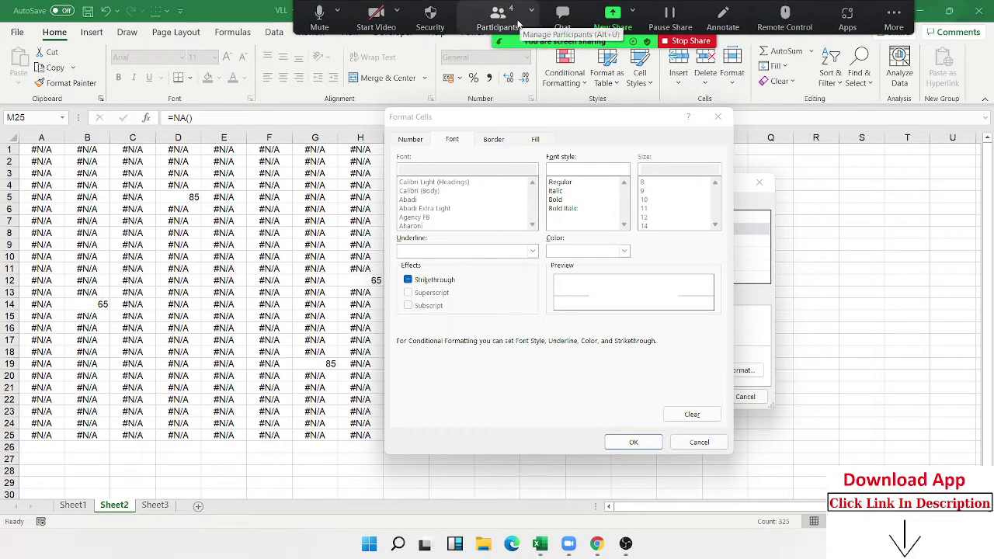
left_click(513, 23)
left_click(592, 261)
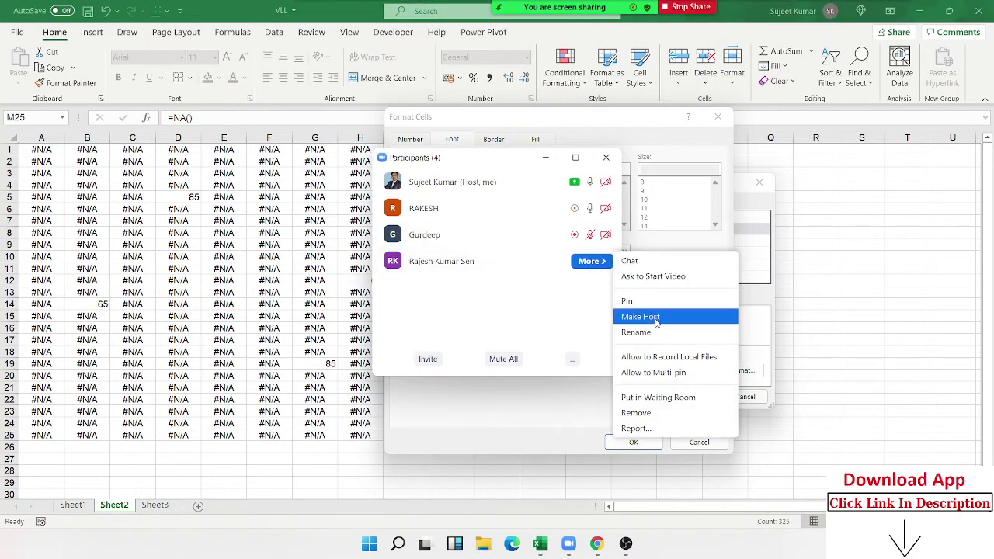
left_click(665, 359)
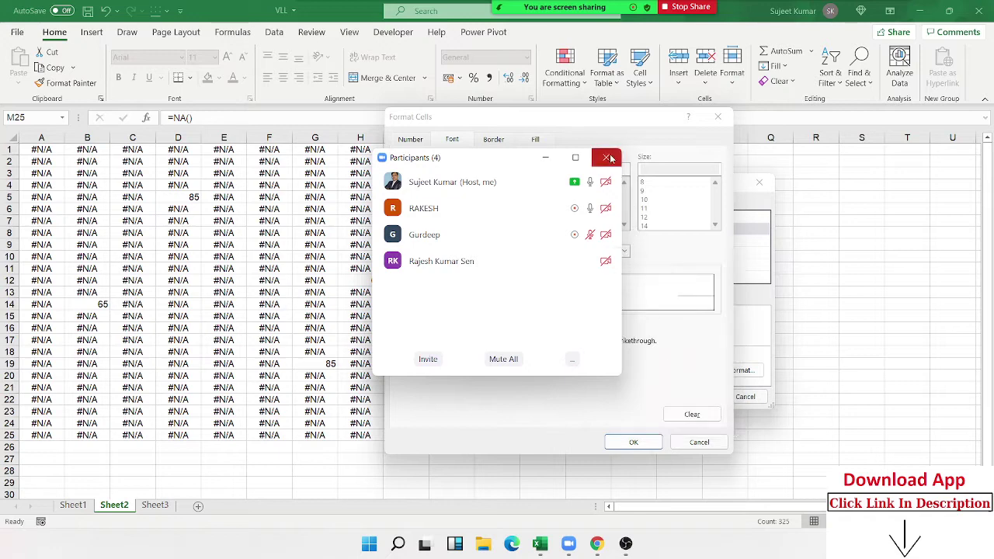
left_click(606, 158)
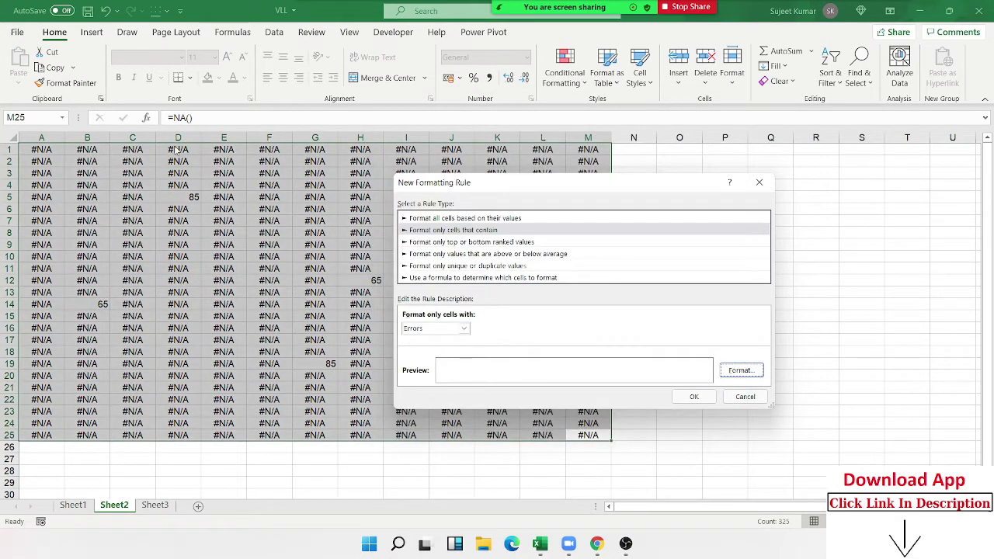
left_click(696, 399)
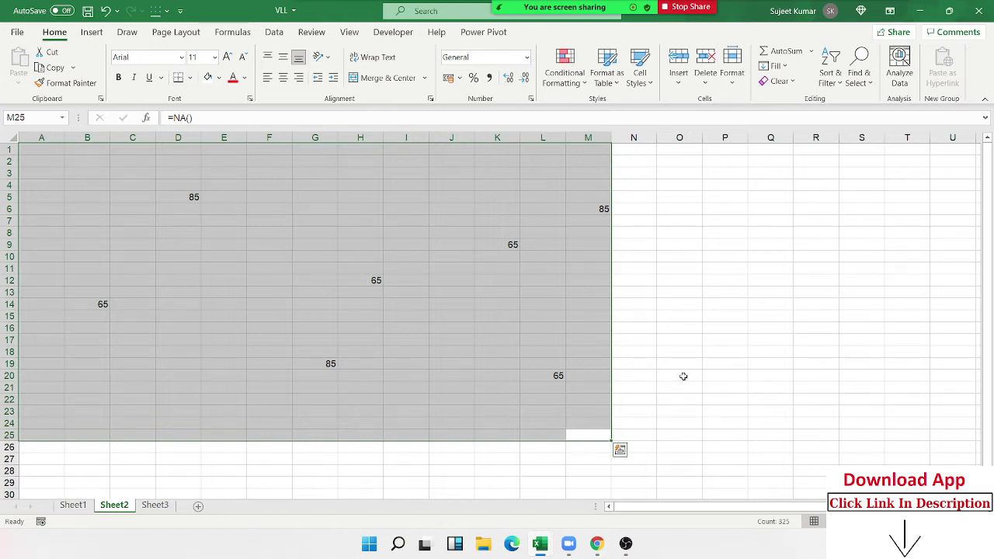
Return to Sheet1, select the row-2 Qty and MRP cells D2:E2, then move to F2
left_click(73, 506)
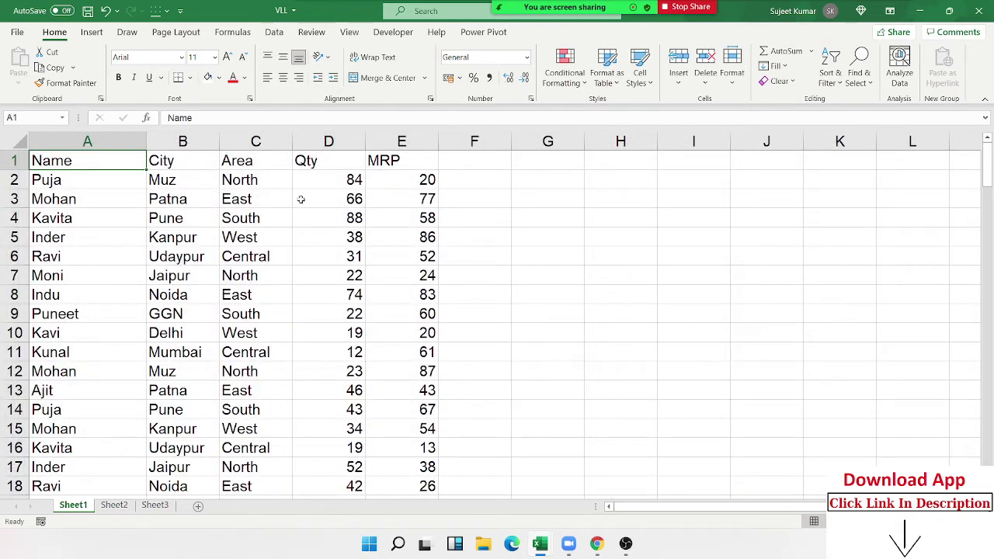
left_click_drag(355, 178, 404, 177)
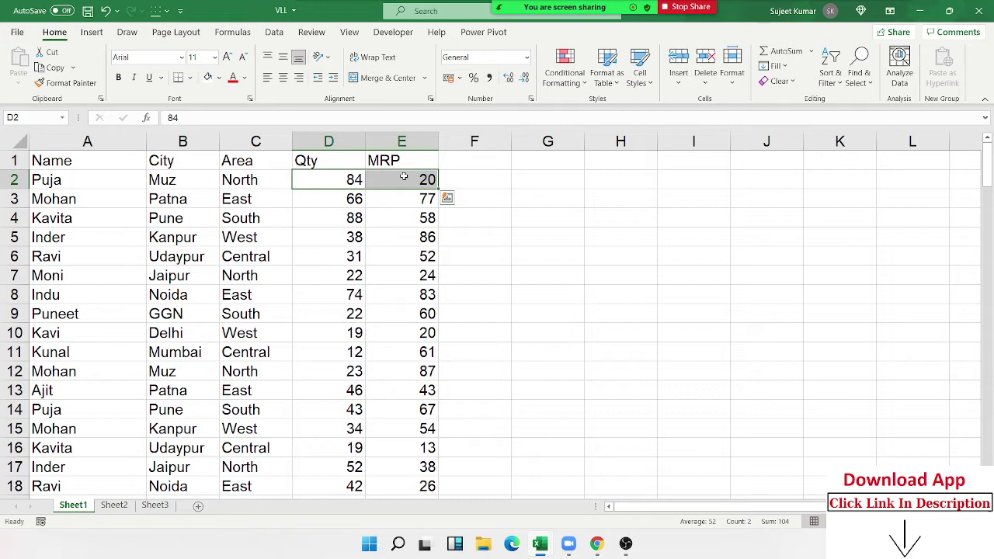
key("Right")
key("Right")
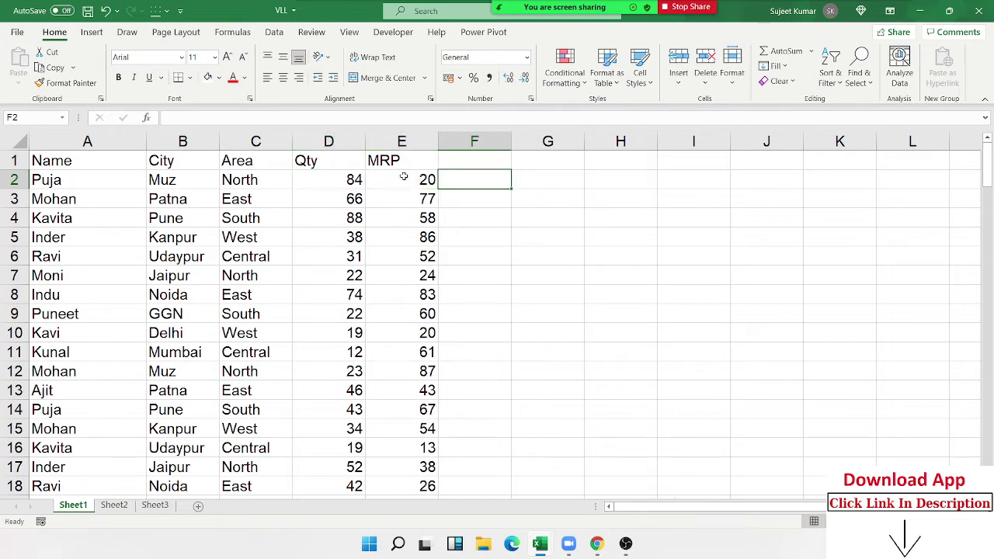
Test =D2*E2 totals filled down F2:F13, then clear column F and select A2
type("=")
key("Left")
key("Left")
type("*")
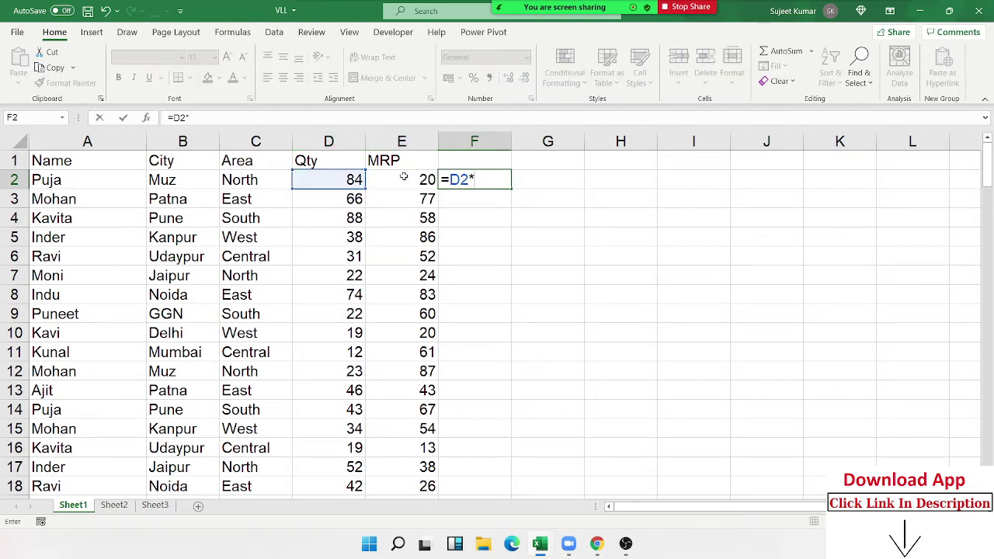
key("Left")
key("Return")
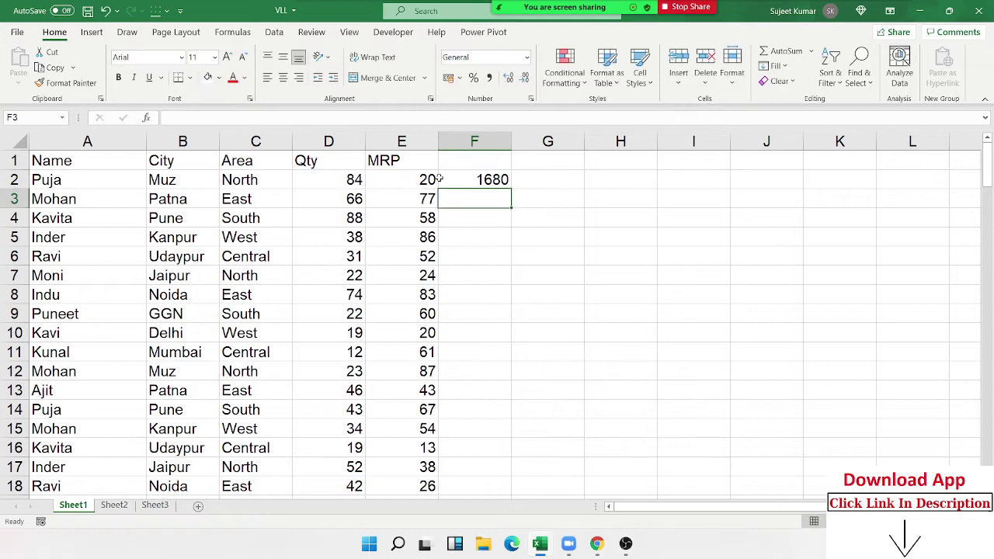
left_click_drag(466, 181, 505, 392)
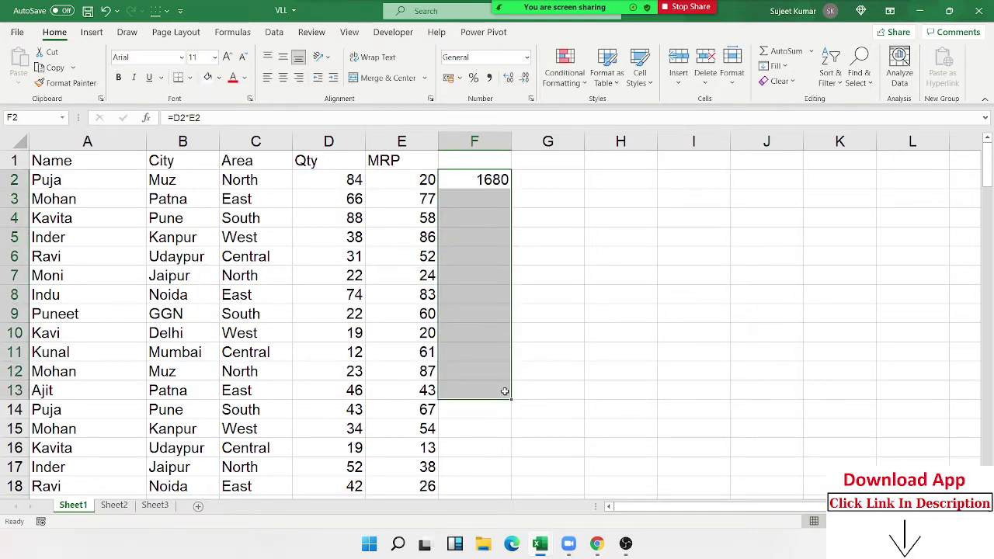
key("ctrl+d")
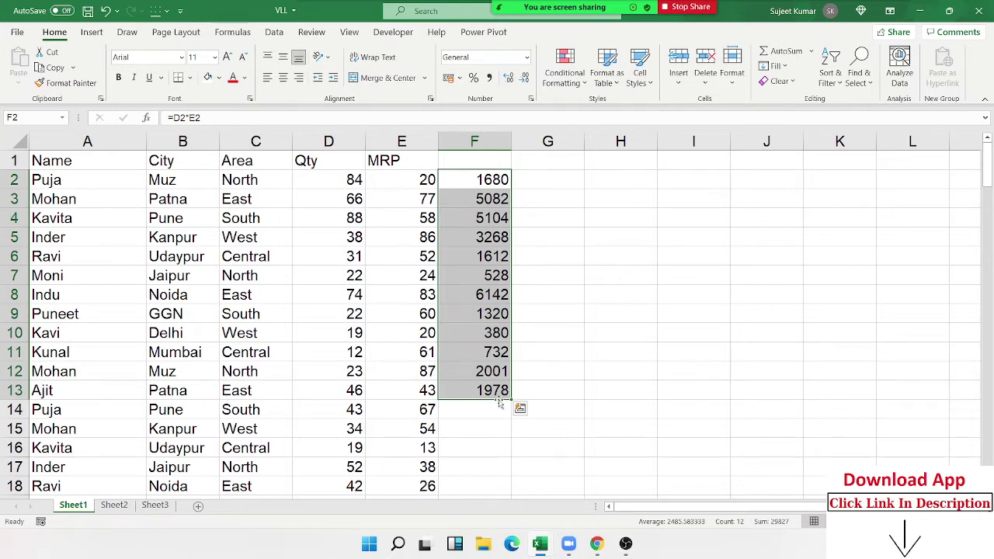
left_click_drag(497, 391, 507, 160)
key("Delete")
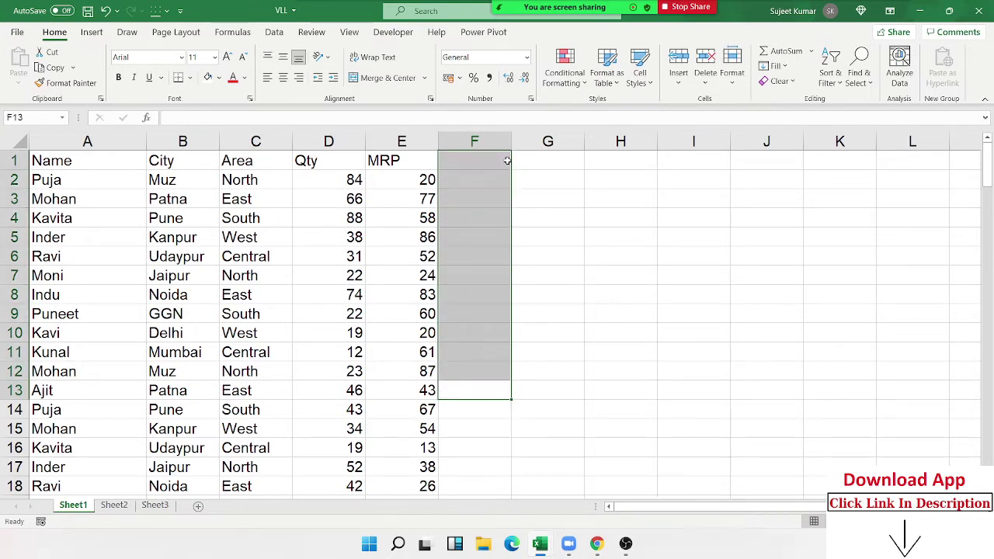
left_click(47, 180)
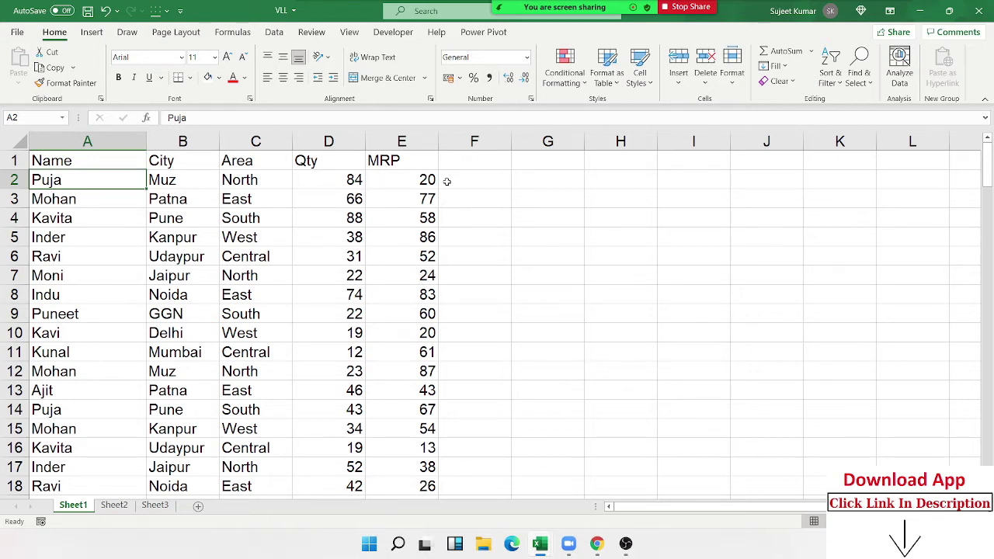
Start a formula-based New Rule and enter the formula =(D2*E2)
left_click(565, 74)
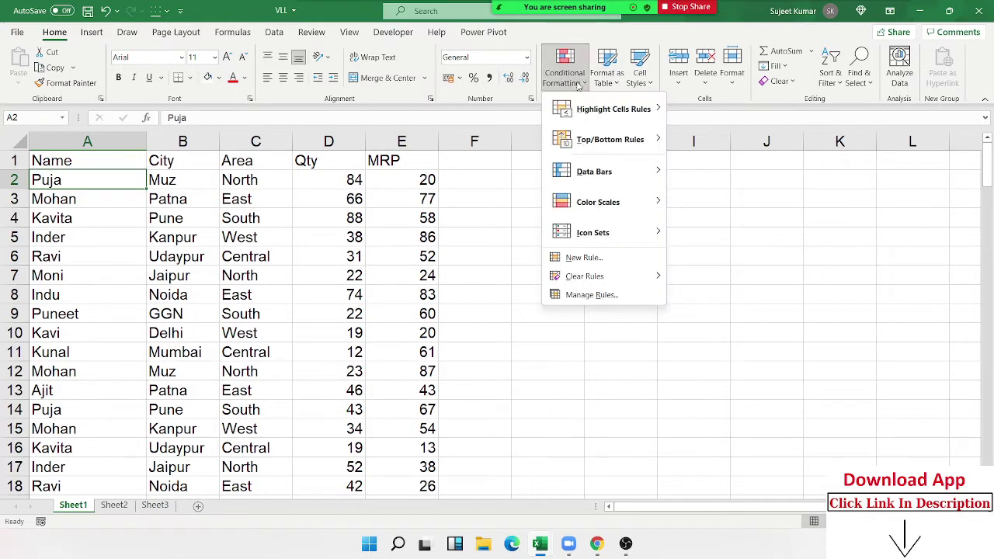
left_click(579, 268)
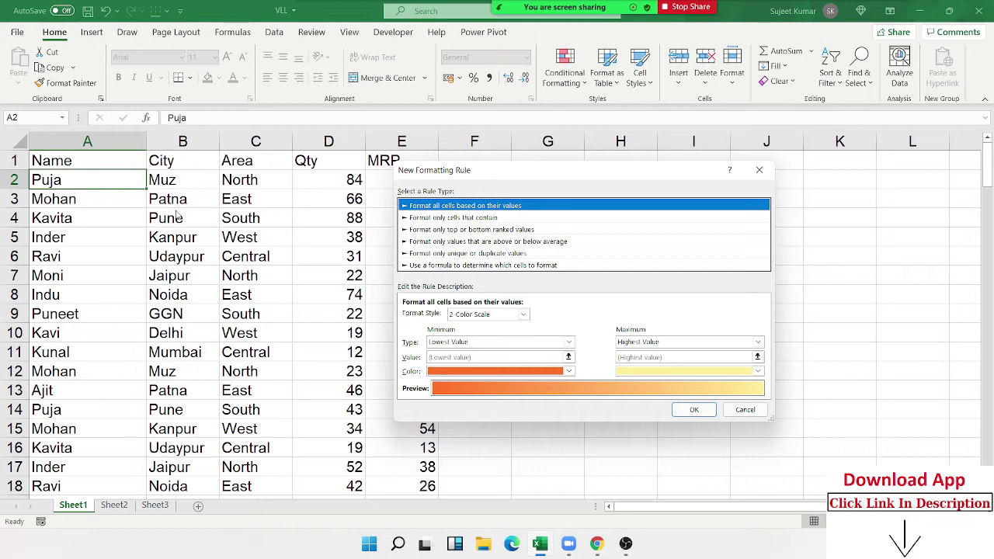
left_click(509, 266)
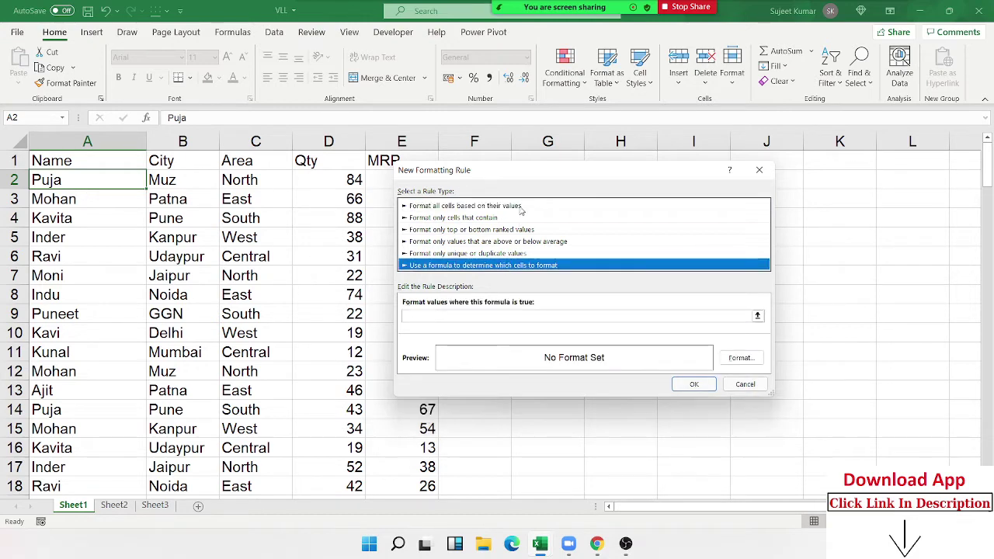
left_click_drag(465, 169, 635, 132)
left_click(596, 279)
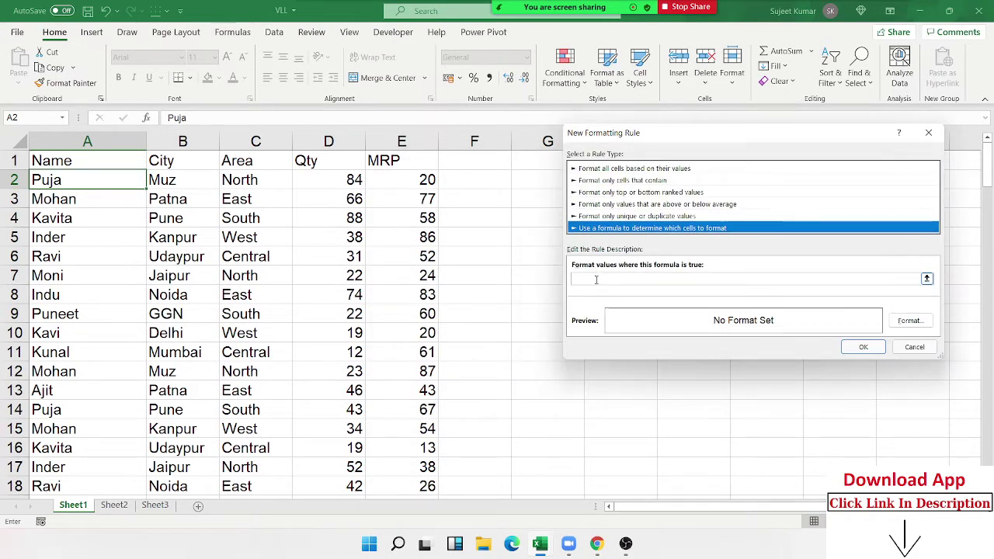
type("=")
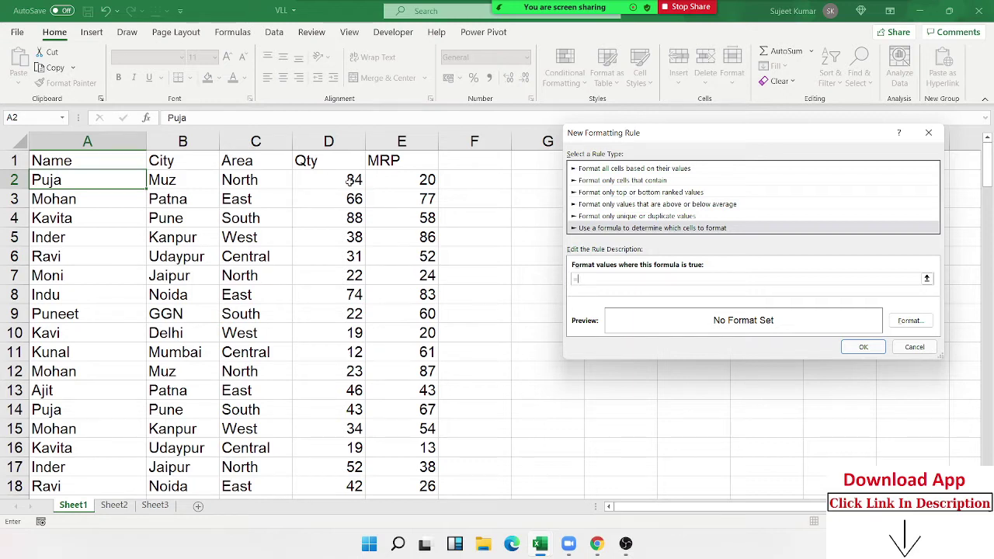
type("D2")
type("*")
type("E2")
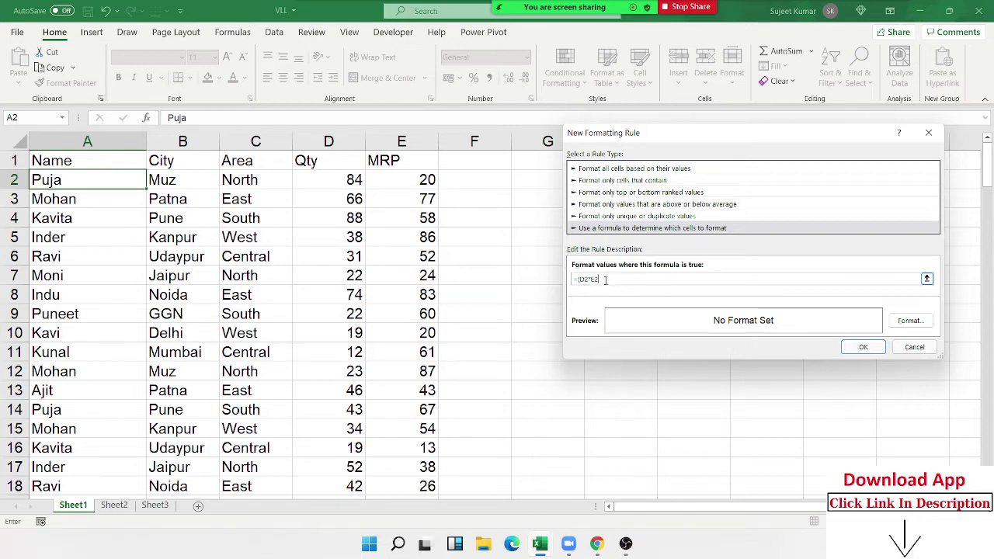
Change the rule formula to =($D2*$E2)>1000 with column-anchored references
type(">")
type("1000")
left_click_drag(580, 278, 601, 279)
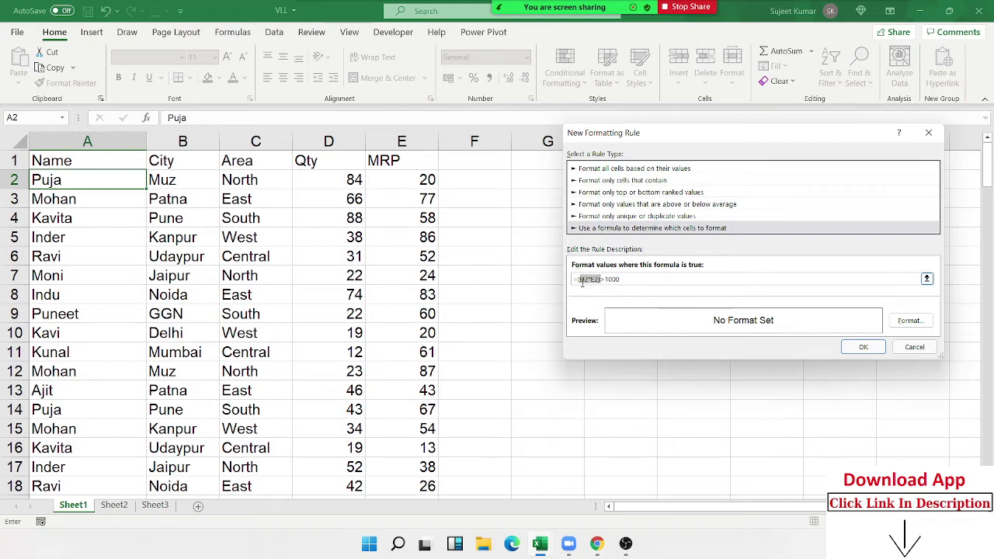
left_click(588, 279)
type("$")
left_click(595, 278)
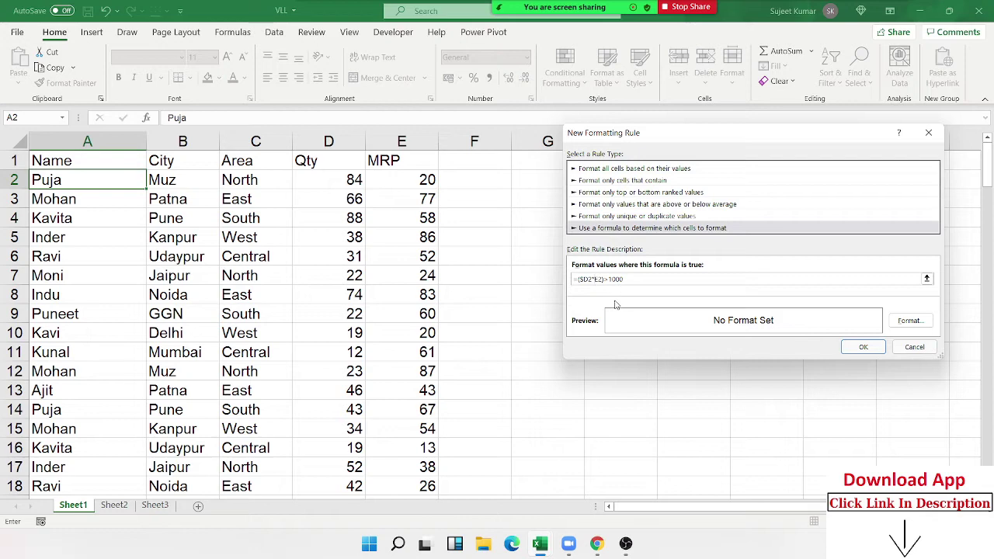
type("$")
Give matching rows a light green fill, create the rule, and paint it across the table
left_click(905, 323)
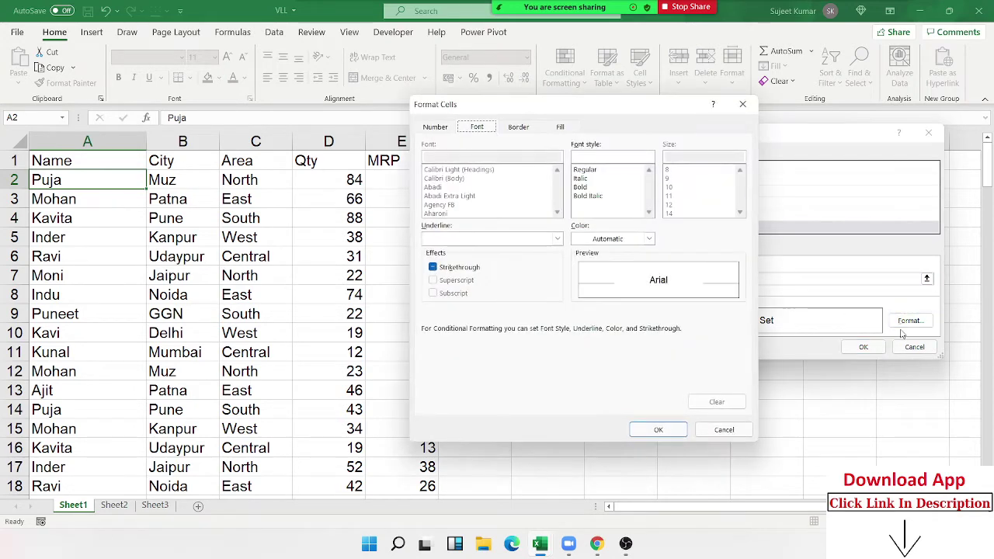
left_click(561, 126)
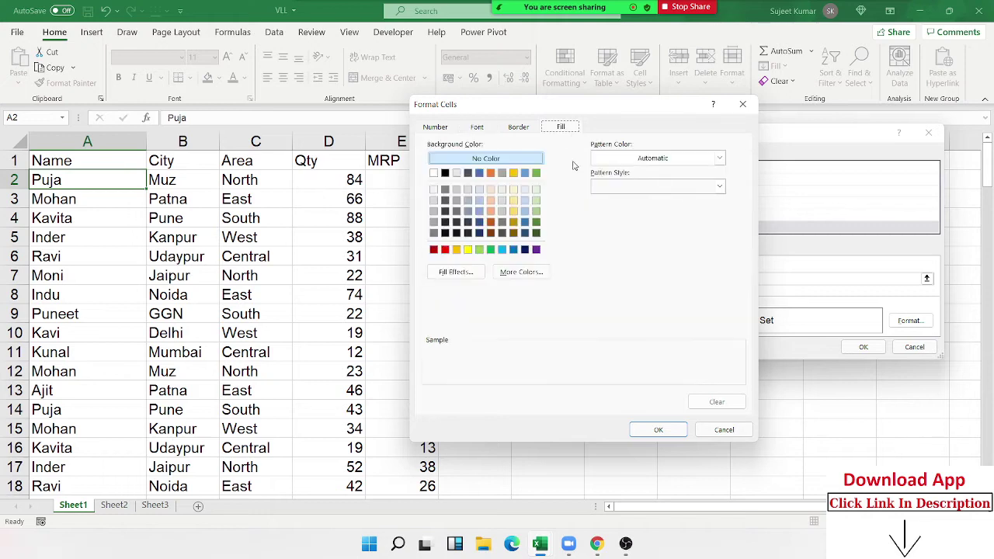
left_click(479, 249)
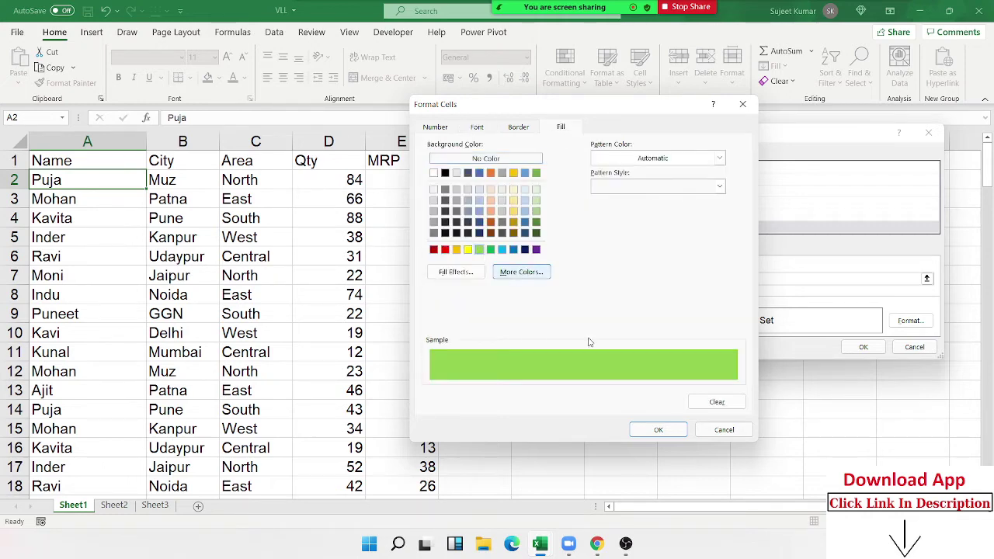
left_click(658, 430)
left_click(862, 346)
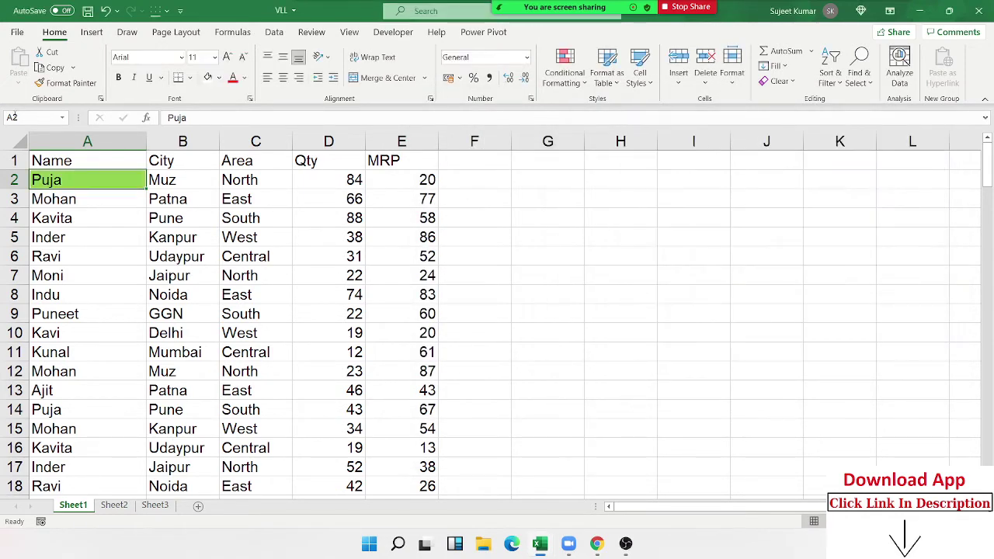
left_click(66, 83)
mouse_move(85, 184)
left_mouse_down()
mouse_move(335, 281)
mouse_move(428, 458)
left_mouse_up()
Review the green-banded rows, close the meeting participants list, and select all cells
scroll(428, 458, "up", 6)
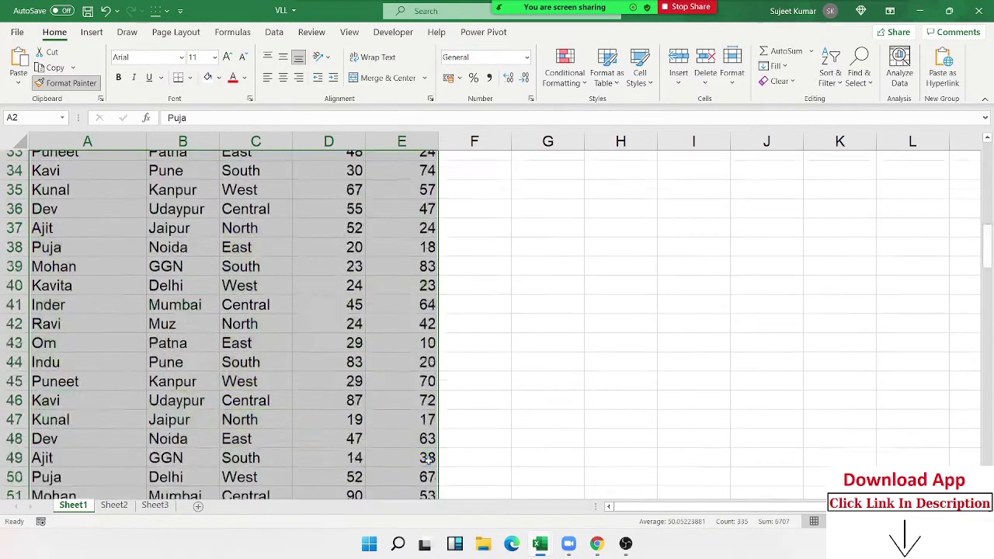
scroll(428, 458, "up", 11)
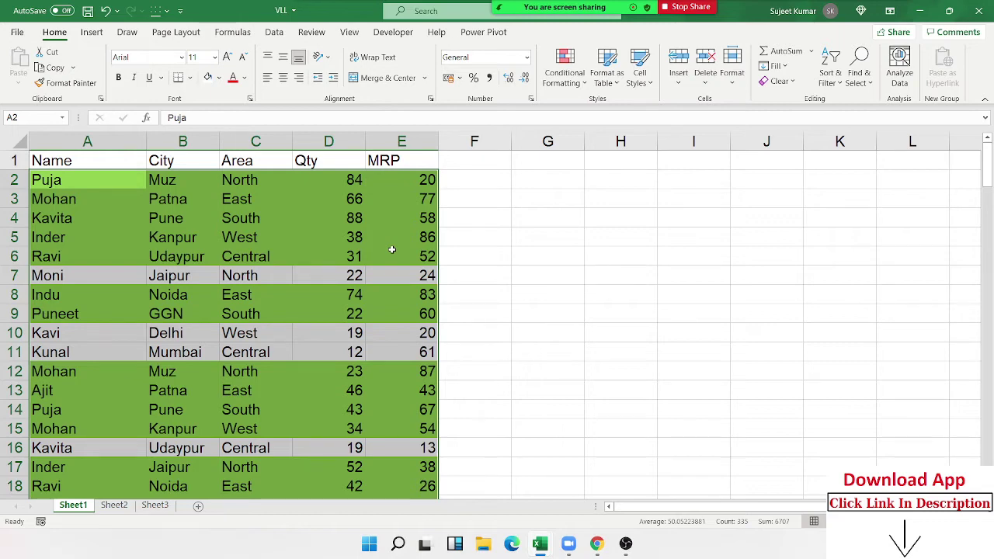
scroll(381, 268, "down", 5)
scroll(383, 272, "down", 6)
scroll(384, 274, "down", 5)
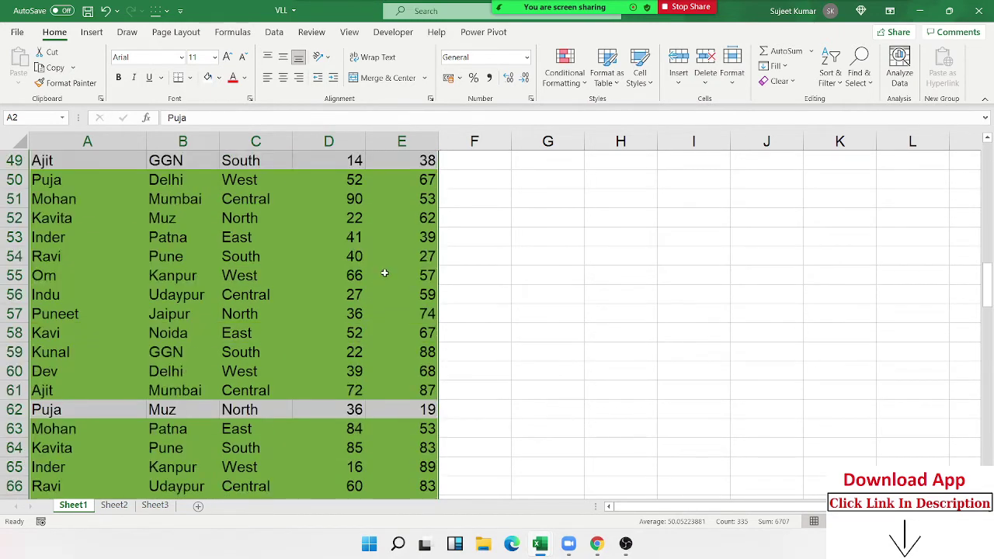
scroll(384, 274, "down", 10)
left_click(501, 19)
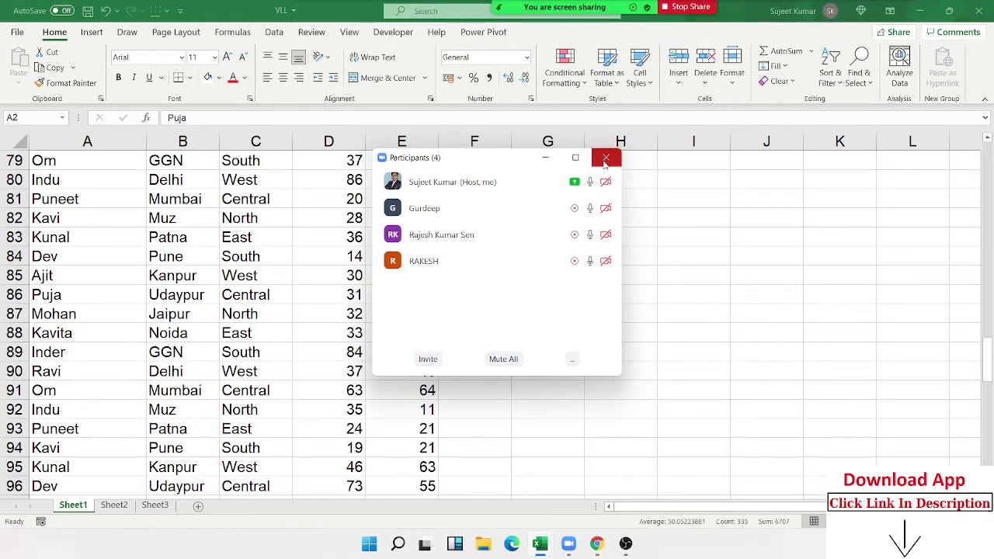
left_click(606, 156)
scroll(256, 226, "up", 5)
scroll(248, 218, "up", 11)
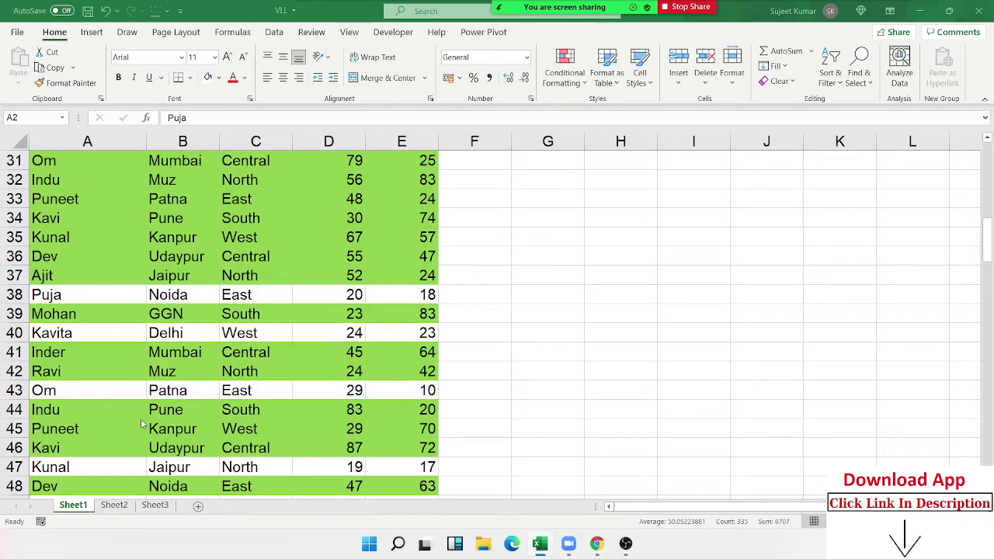
scroll(109, 450, "up", 6)
key("ctrl+a")
Add a new Sheet4 after Sheet3 and put the heading A/c in A1
left_click(114, 505)
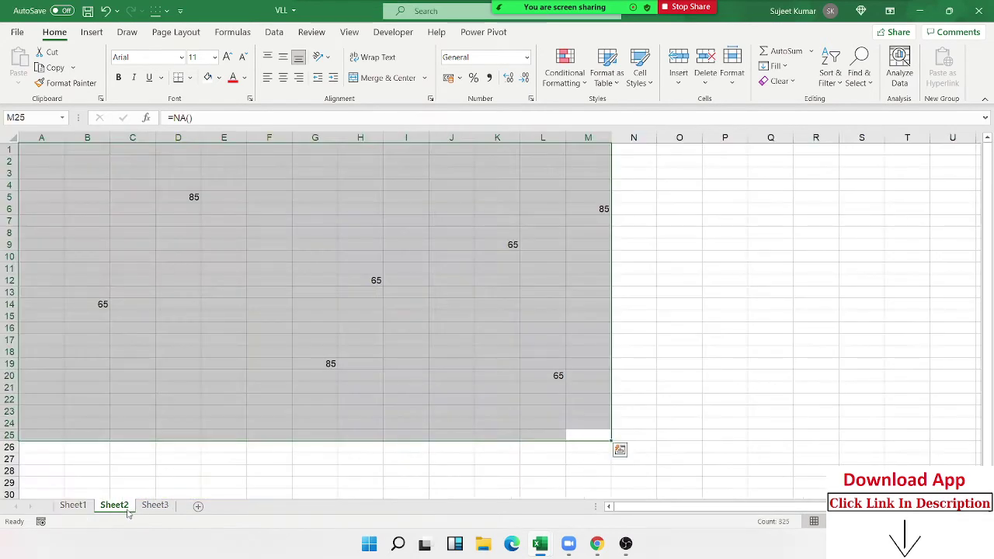
left_click(155, 506)
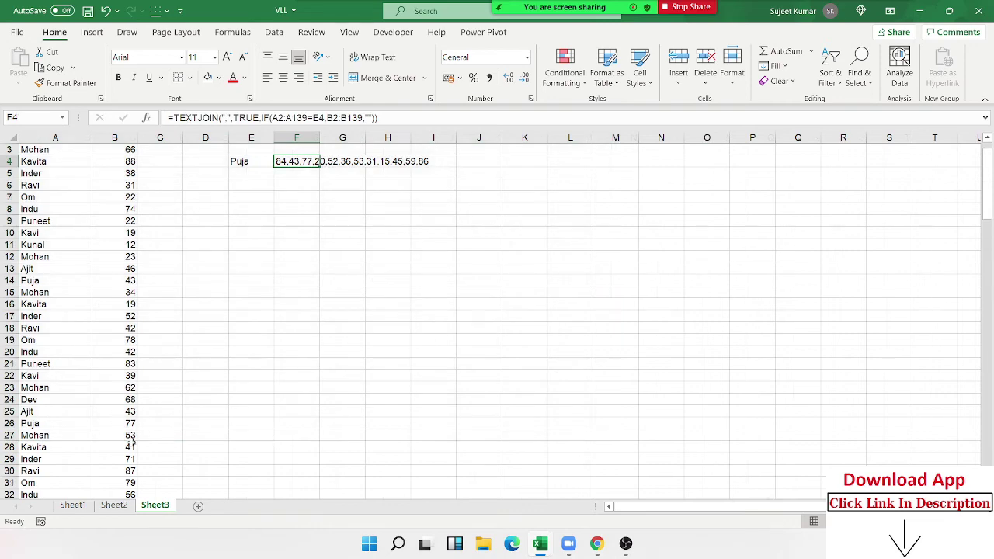
left_click(198, 506)
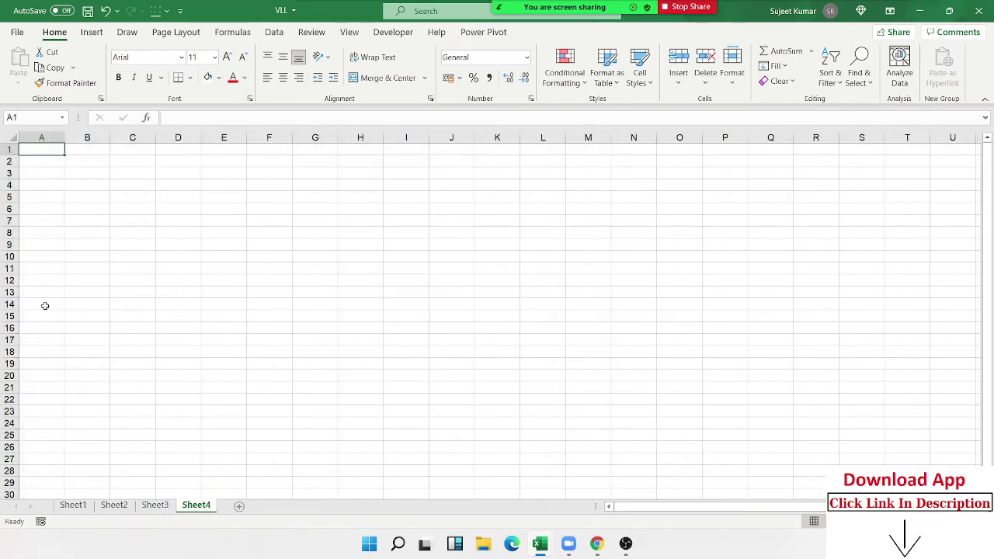
scroll(66, 301, "up", 4)
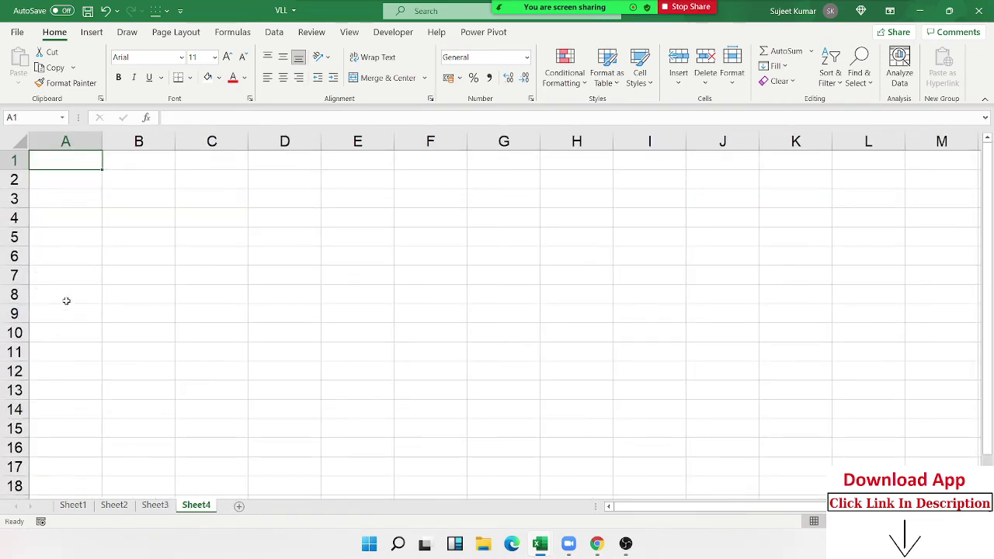
type("A/c")
key("Return")
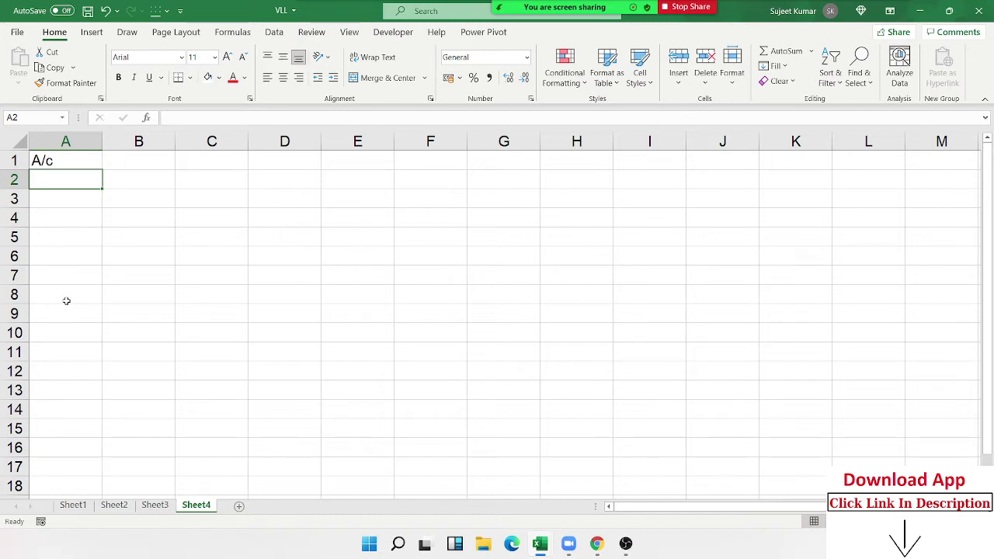
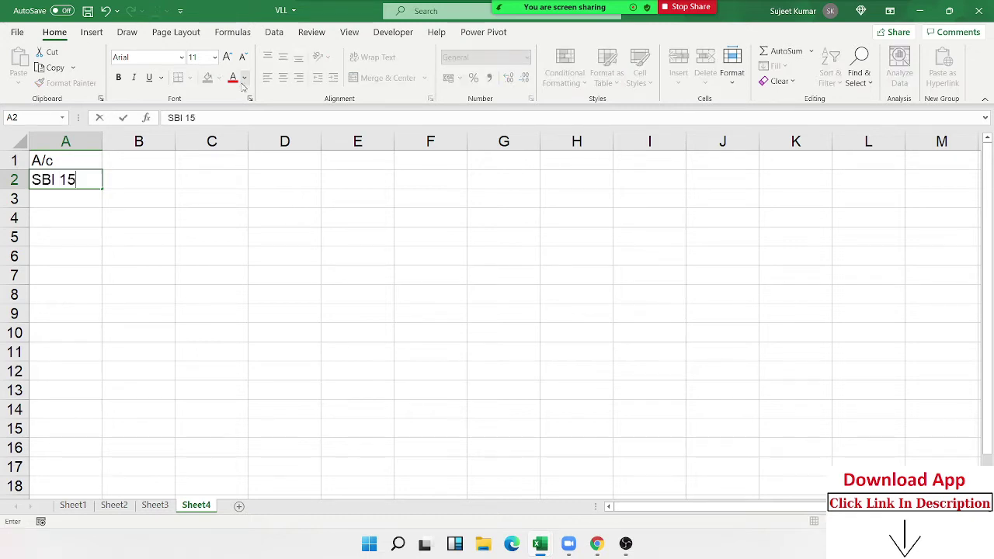
Enter an account number in A2, undoing and replacing the first entry
key("Return")
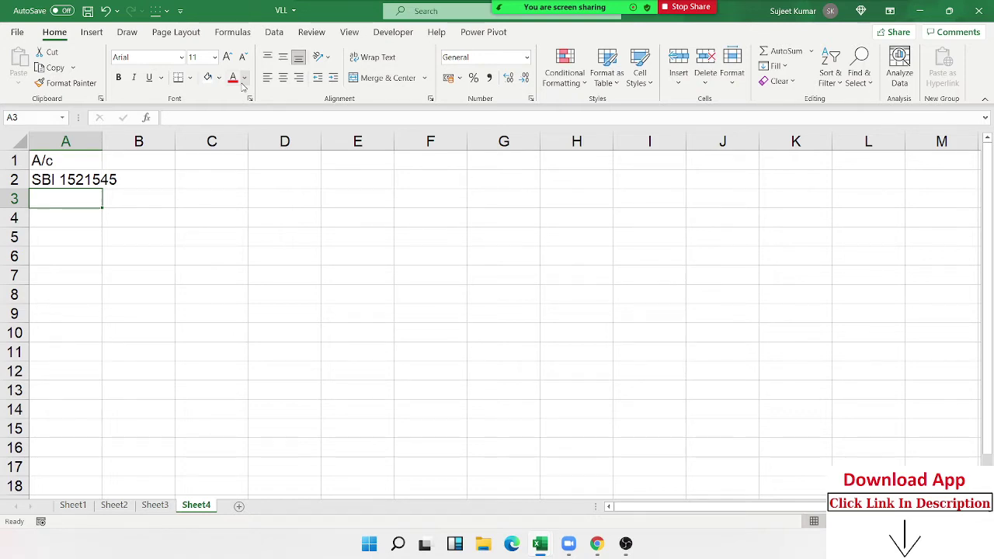
key("ctrl+z")
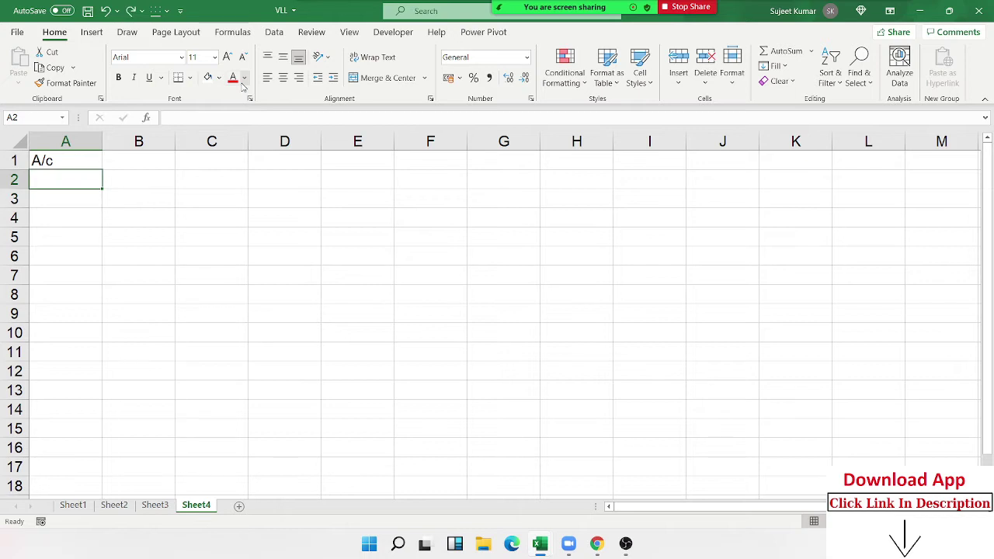
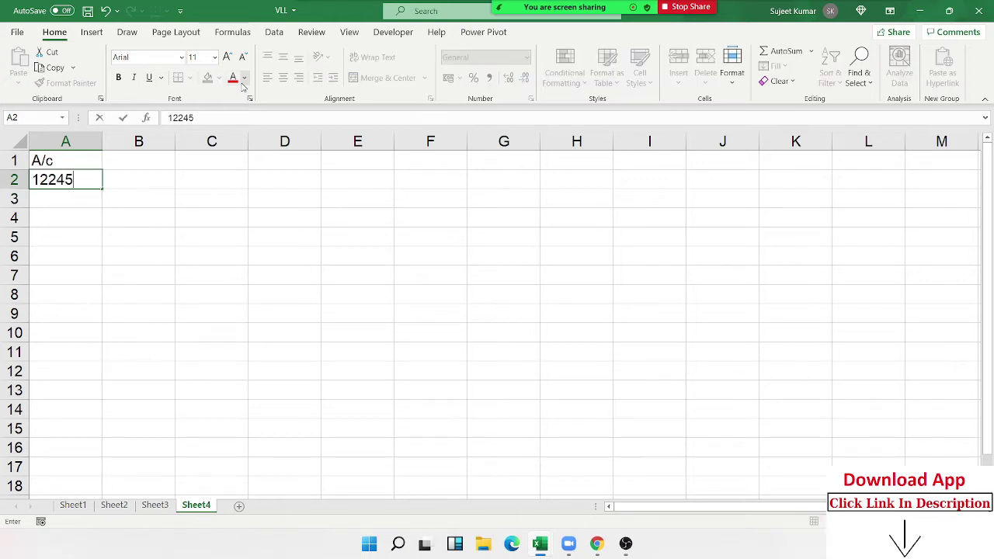
key("Return")
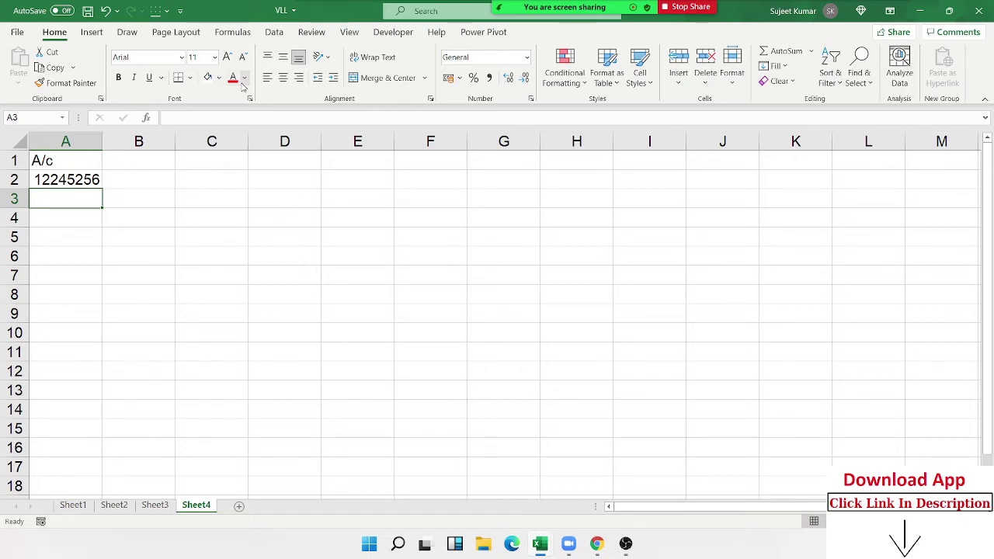
key("Up")
key("Right")
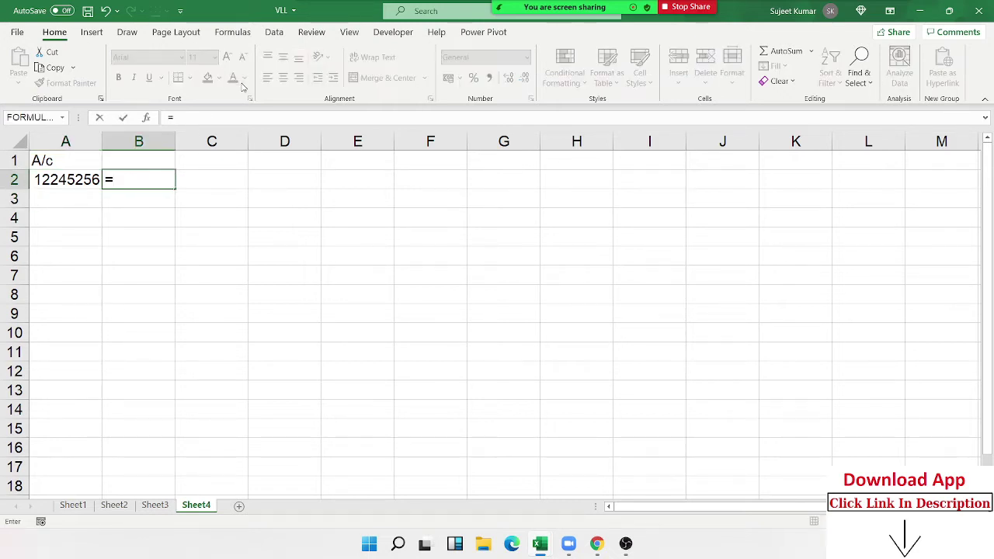
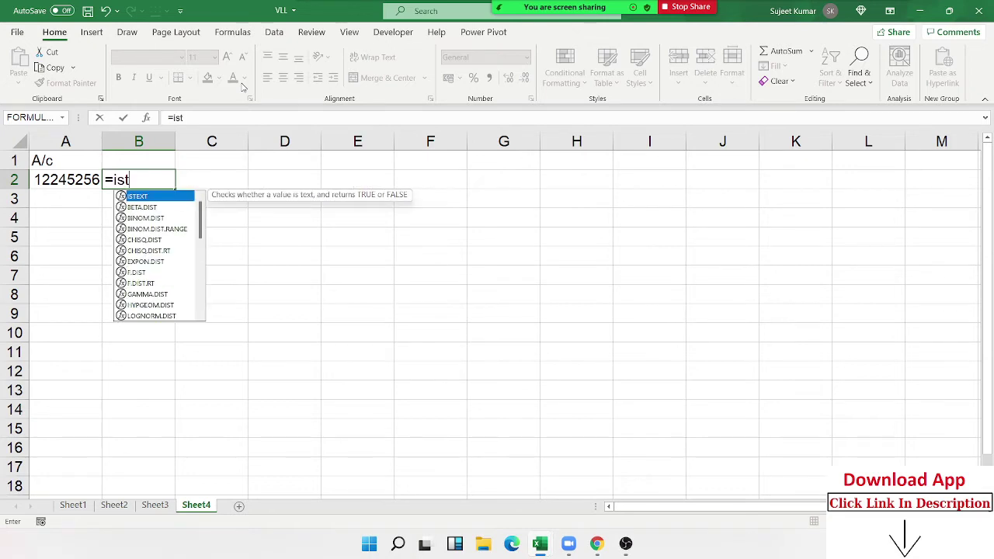
key("Tab")
key("Left")
key("Return")
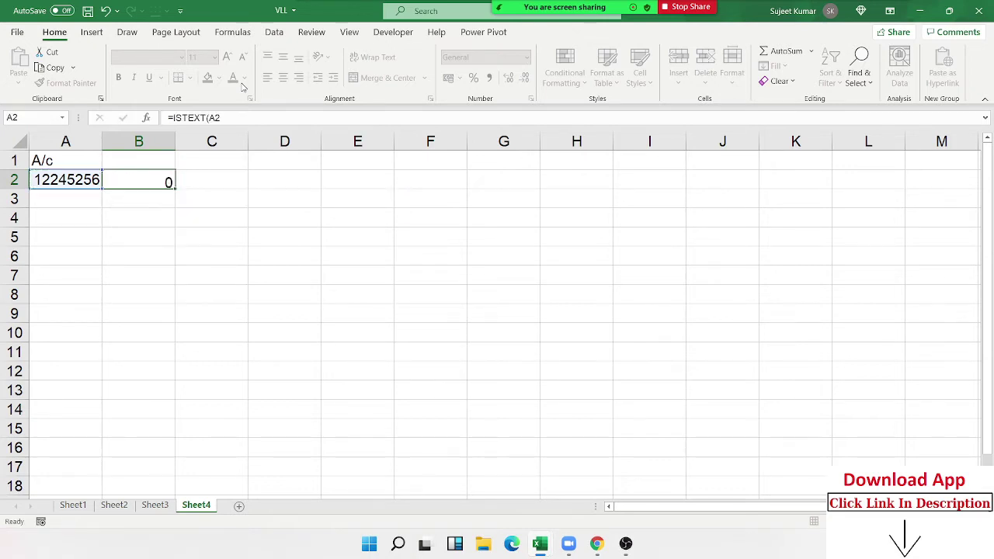
key("Up")
key("F2")
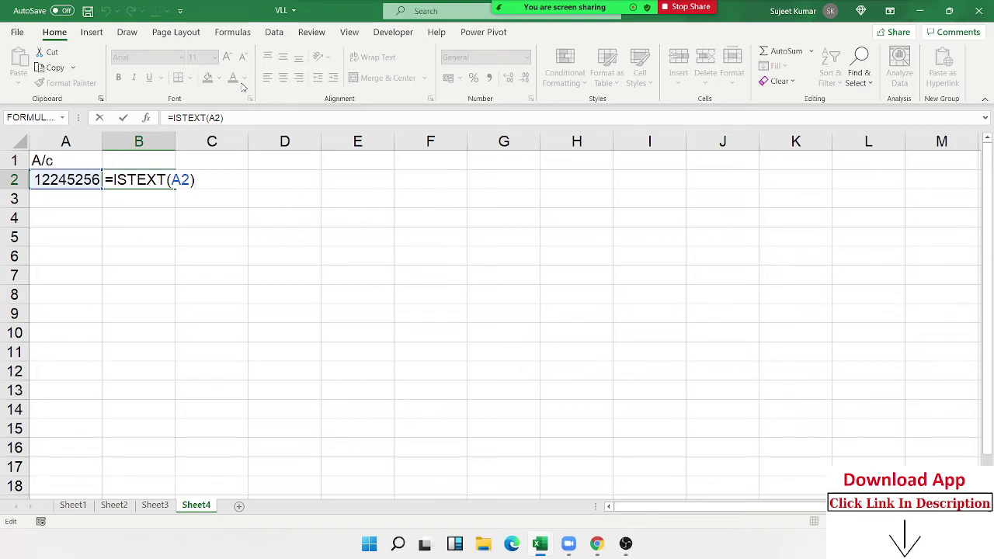
key("Return")
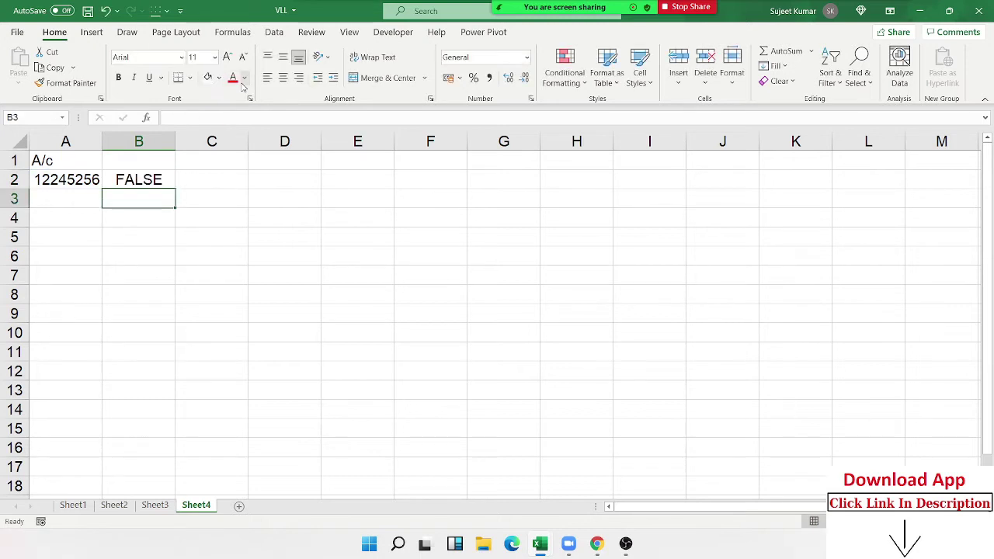
key("ctrl+d")
key("Left")
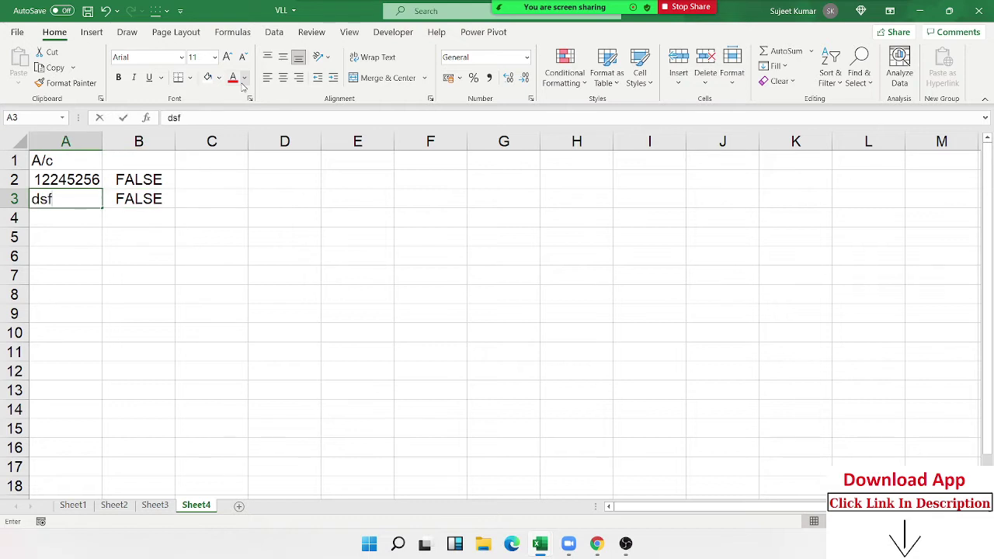
key("Return")
key("Up")
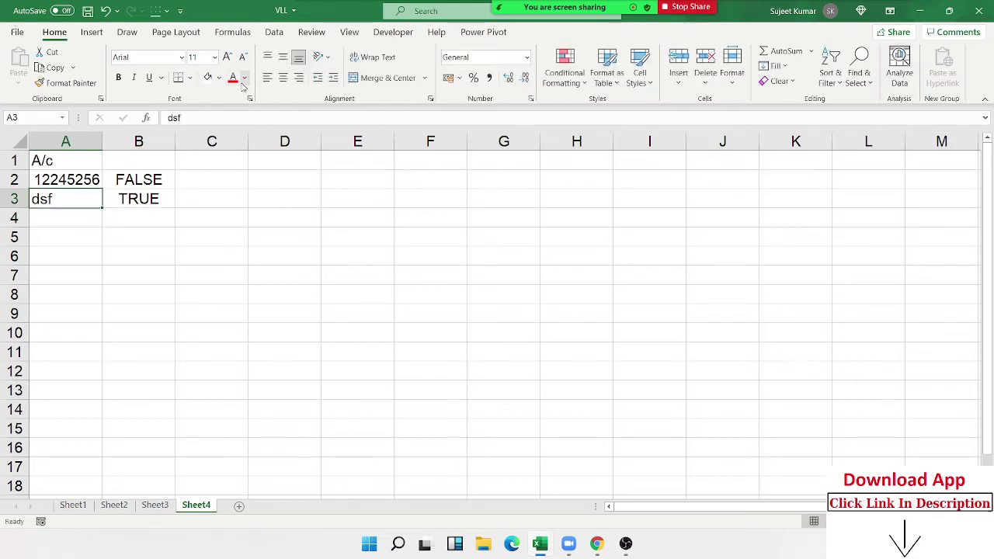
key("Delete")
key("Right")
key("Delete")
key("Up")
key("Delete")
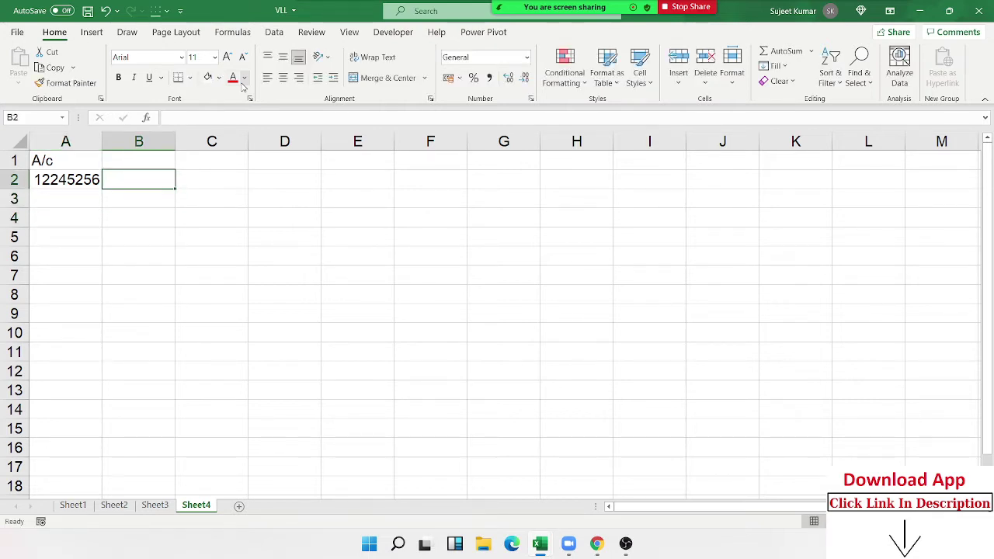
key("Left")
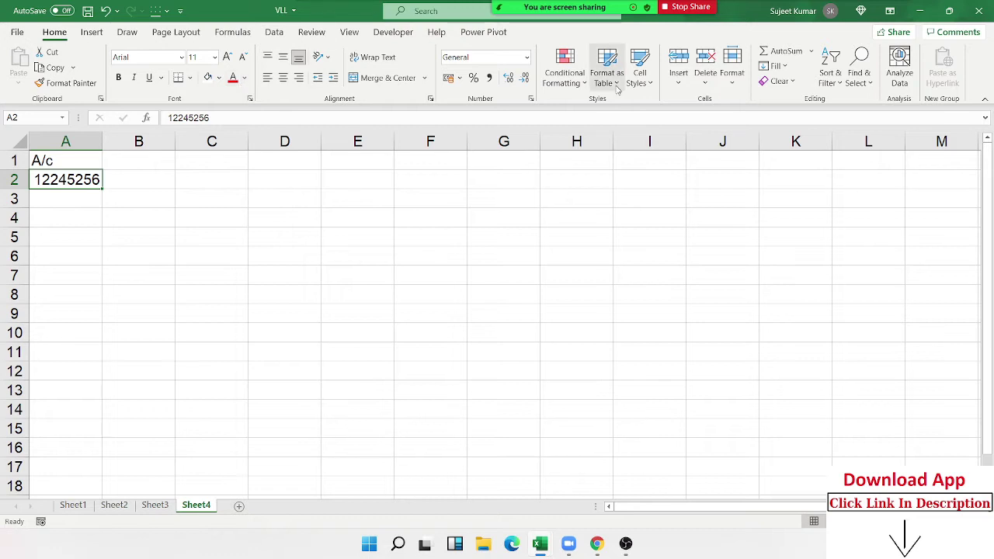
Create a new formula rule =ISTEXT(A2) with a red fill
left_click(565, 89)
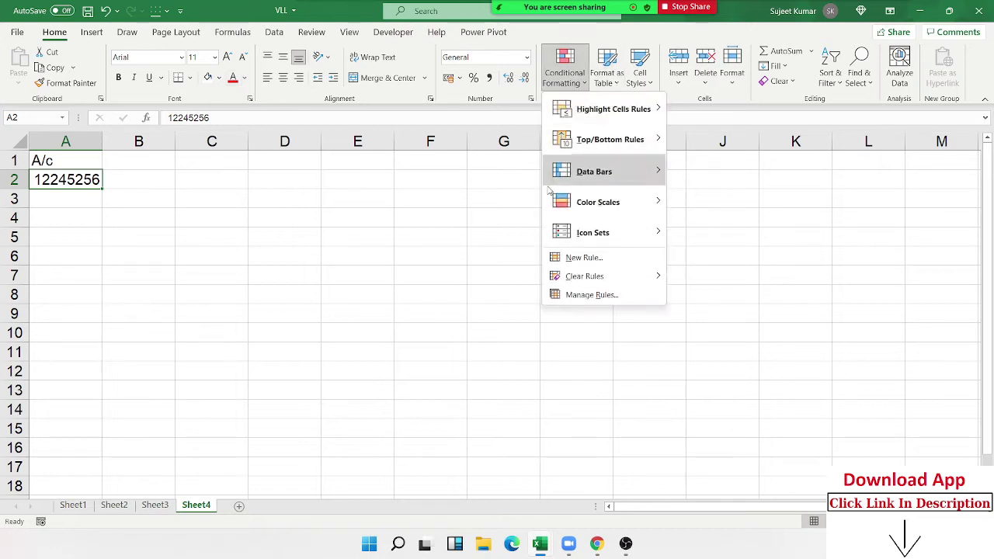
left_click(564, 257)
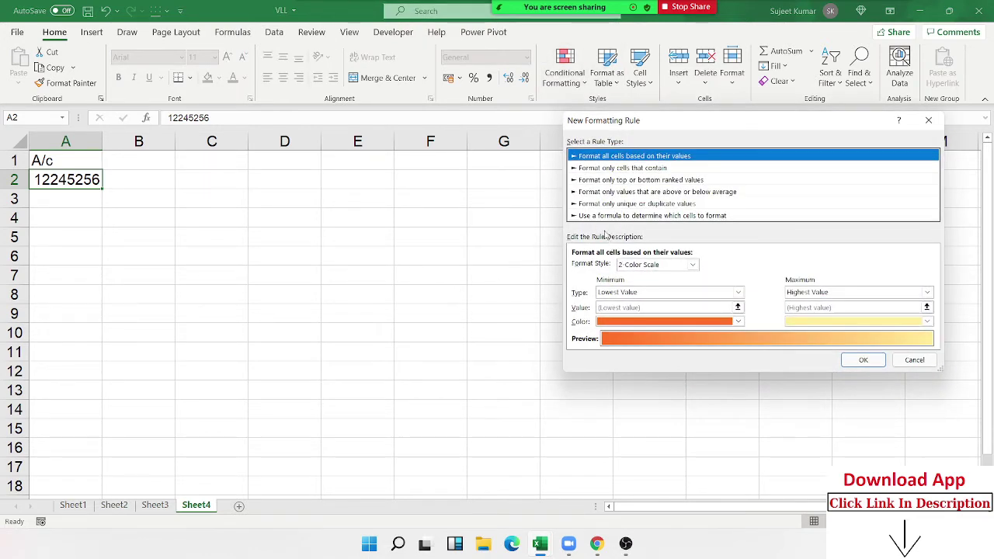
left_click(605, 216)
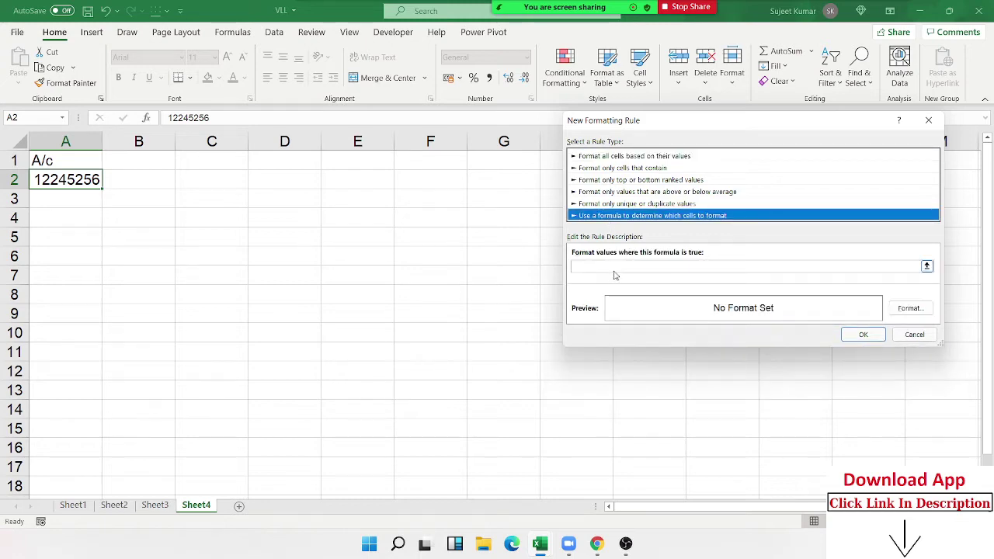
left_click(614, 269)
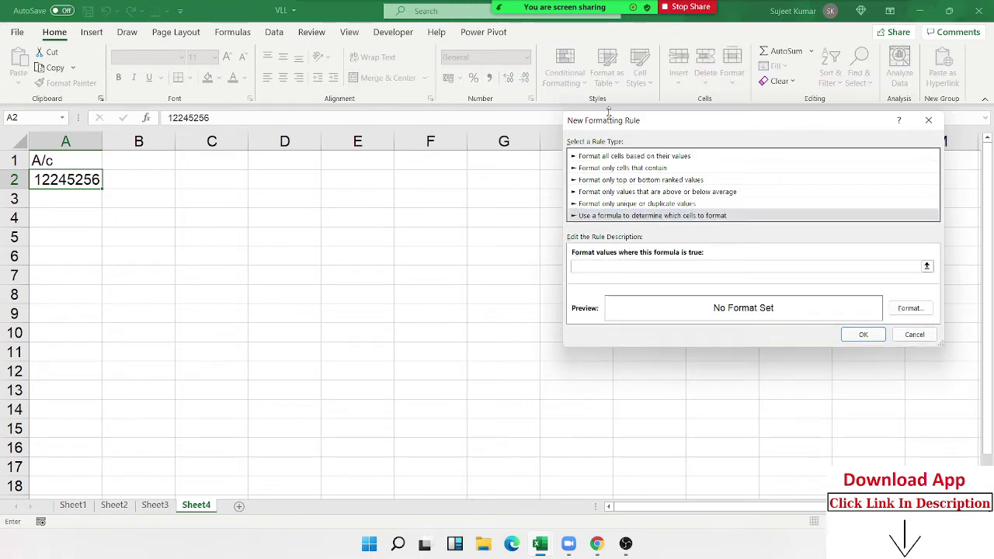
left_click_drag(613, 122, 481, 117)
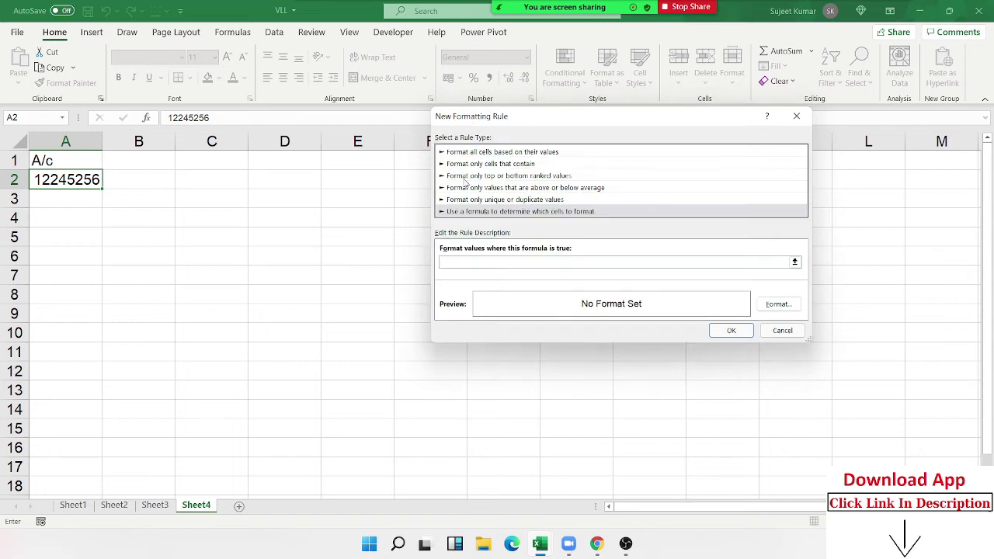
type("=")
type("l")
type("st")
type("ext(")
type("a2")
type(")")
left_click(777, 304)
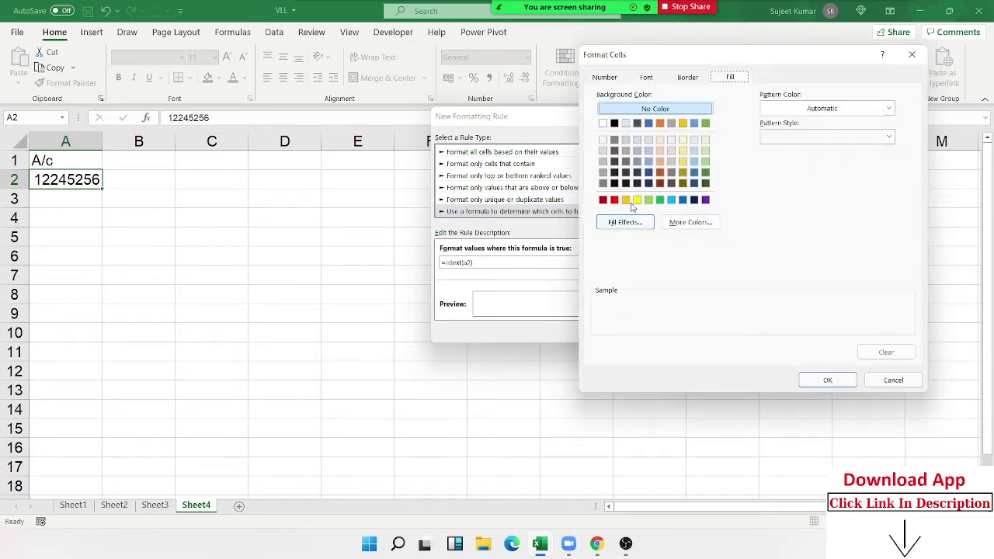
left_click(614, 200)
left_click(825, 380)
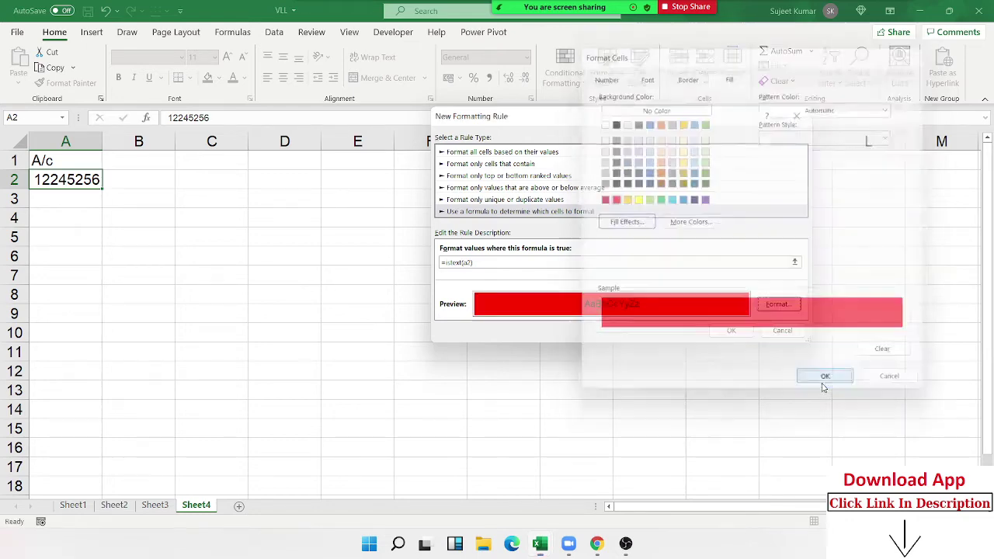
Confirm the rule and paint A2's formatting down through A18
left_click(731, 331)
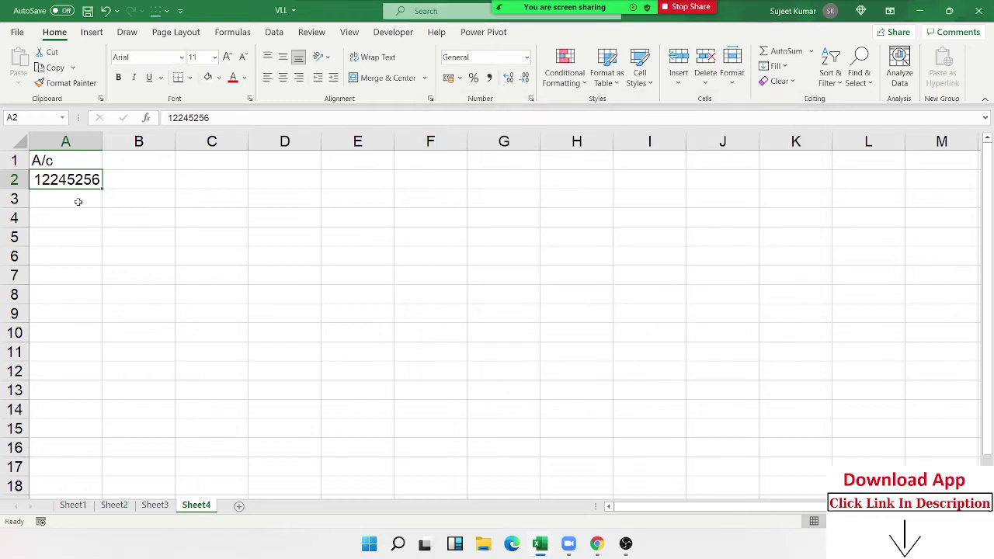
left_click(66, 83)
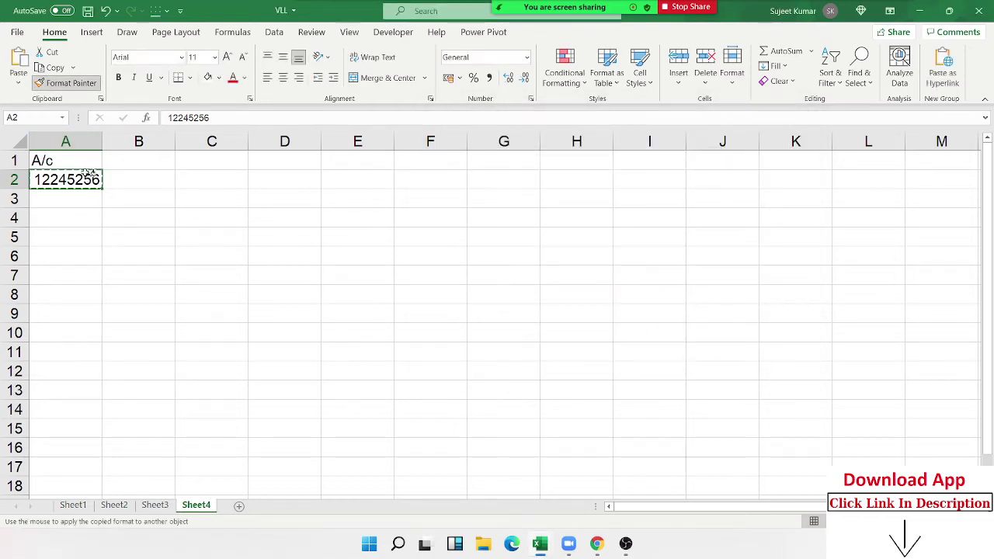
left_click_drag(89, 173, 94, 491)
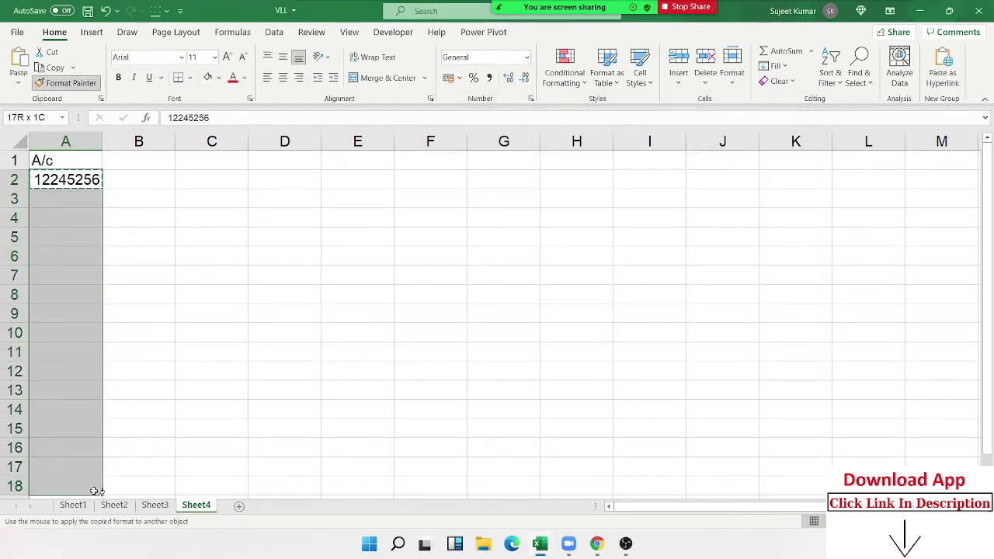
left_click_drag(94, 490, 92, 493)
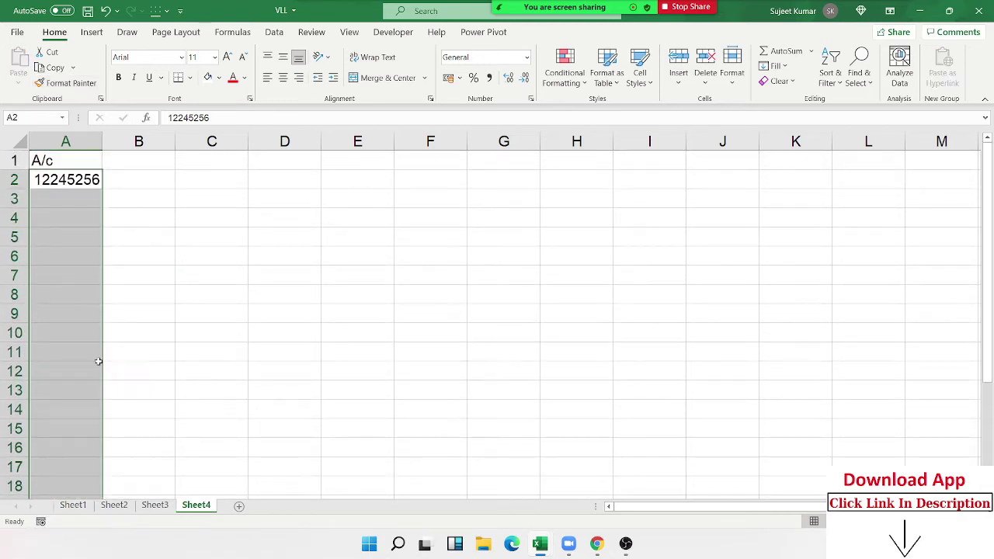
Enter 1525 in A4 and h in A6 to test the red text highlight
left_click_drag(48, 233, 56, 225)
left_click(57, 225)
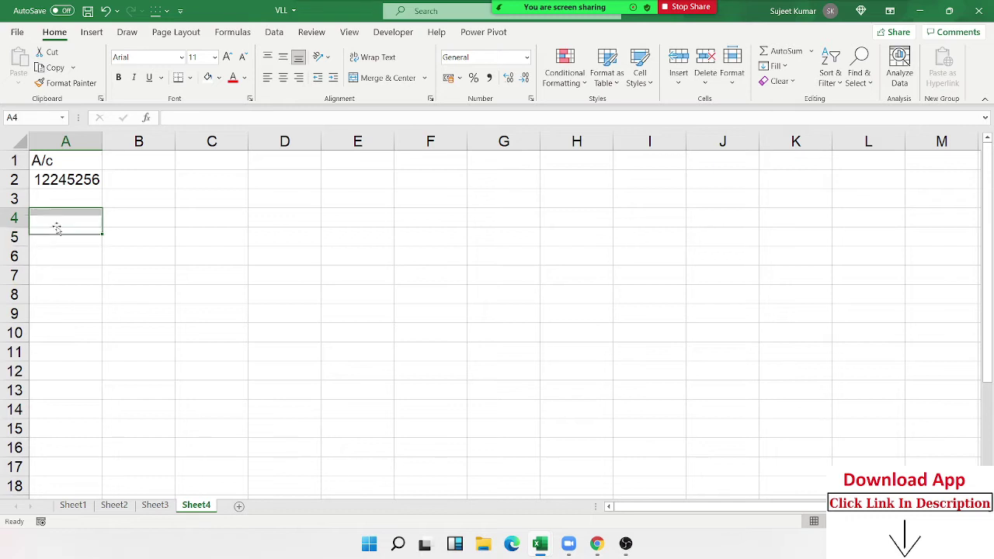
type("1525")
key("Return")
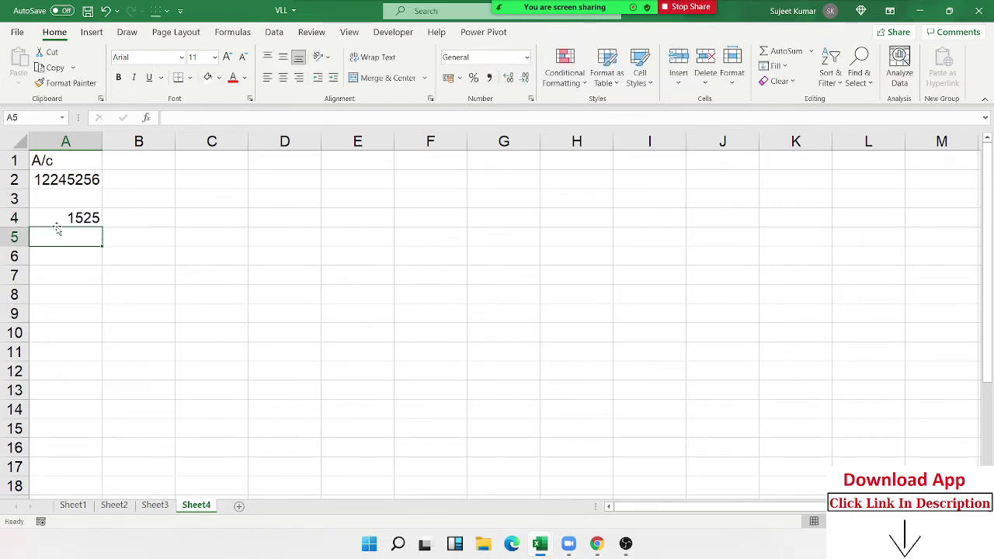
key("Return")
type("h")
key("Return")
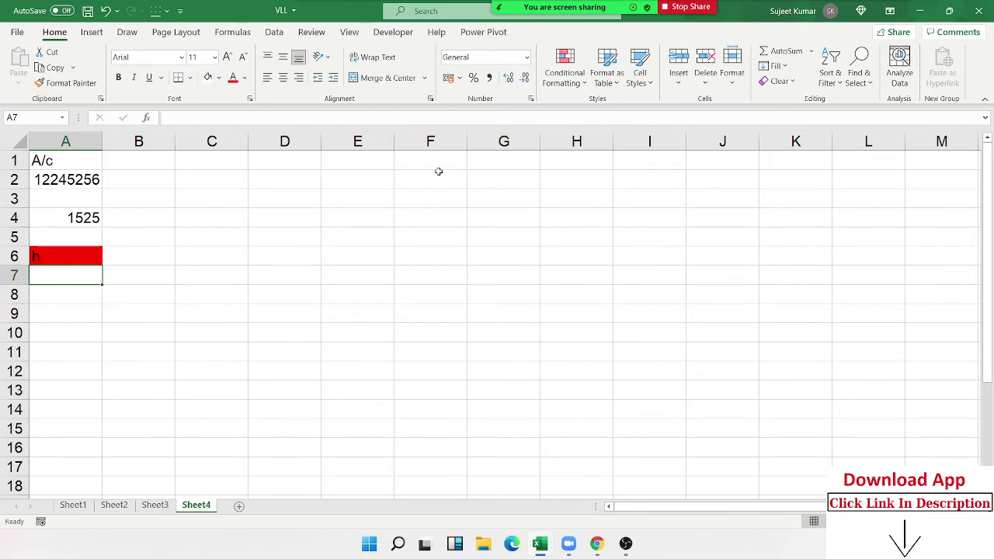
Type the header mobile in D1
left_click(273, 164)
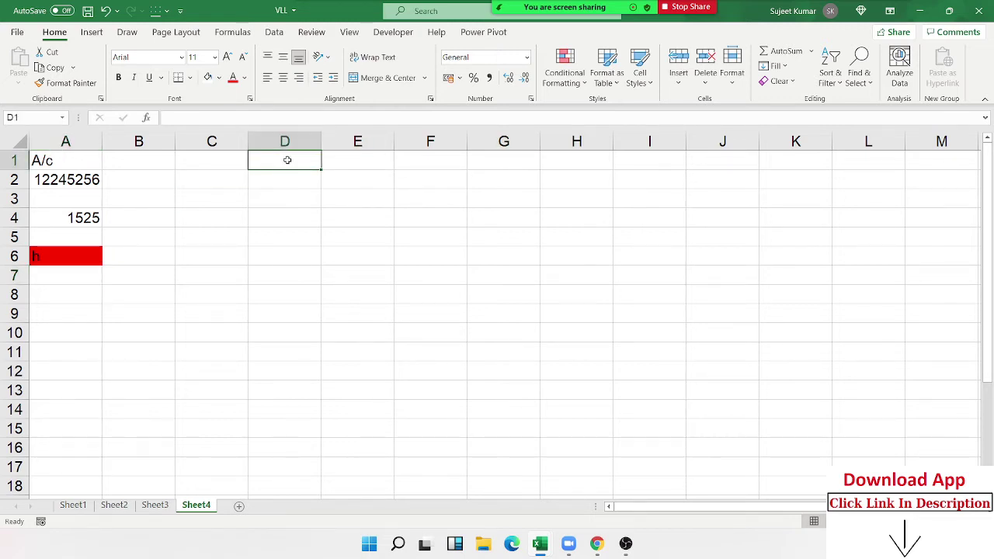
type("m")
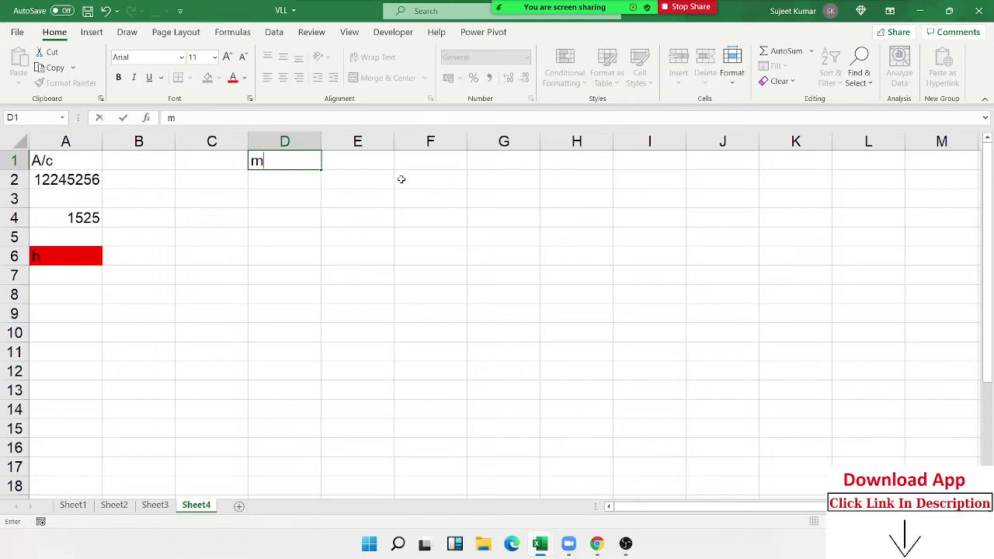
type("obil")
type("e")
key("Return")
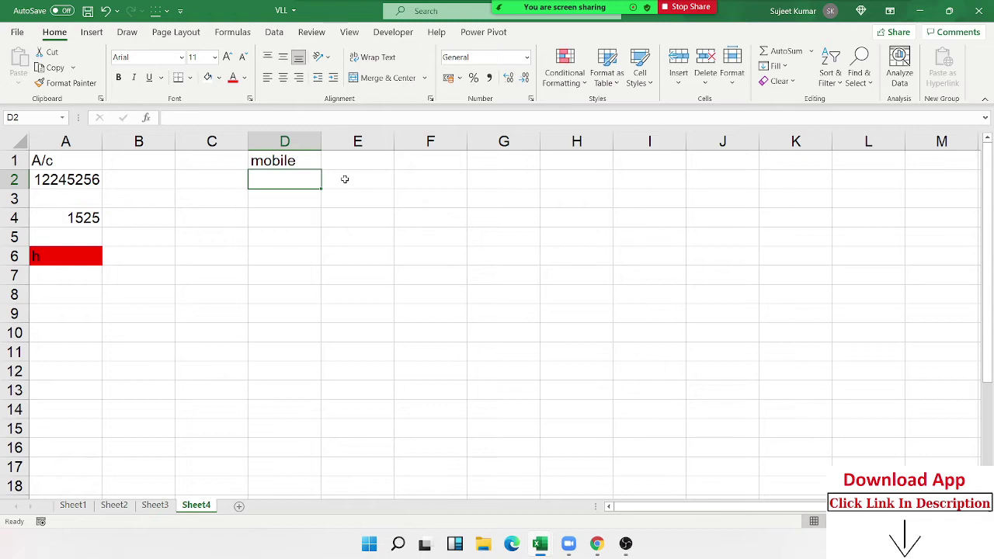
Enter =LEN(D2) in E2, test it with 75154 in D2, then clear D2
left_click(345, 180)
type("=l")
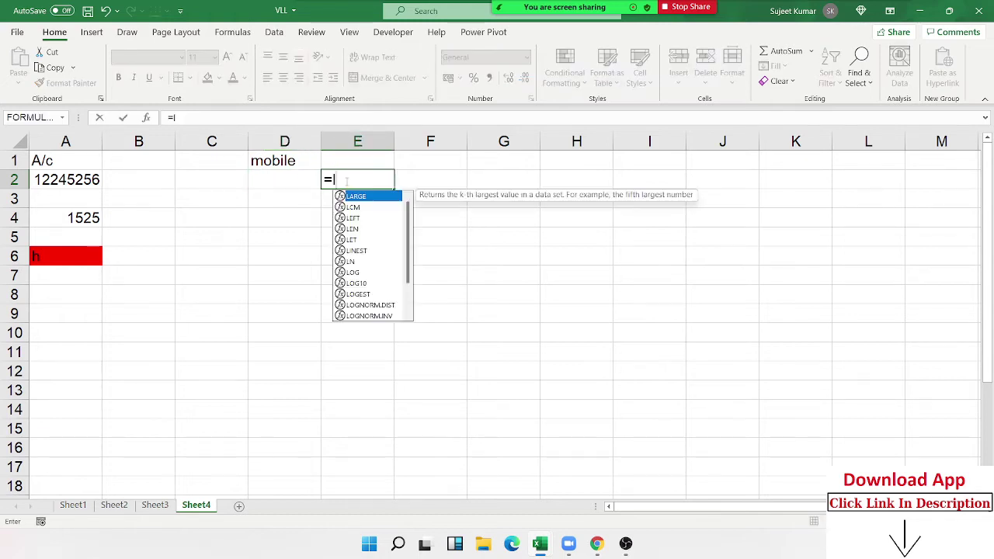
type("en(")
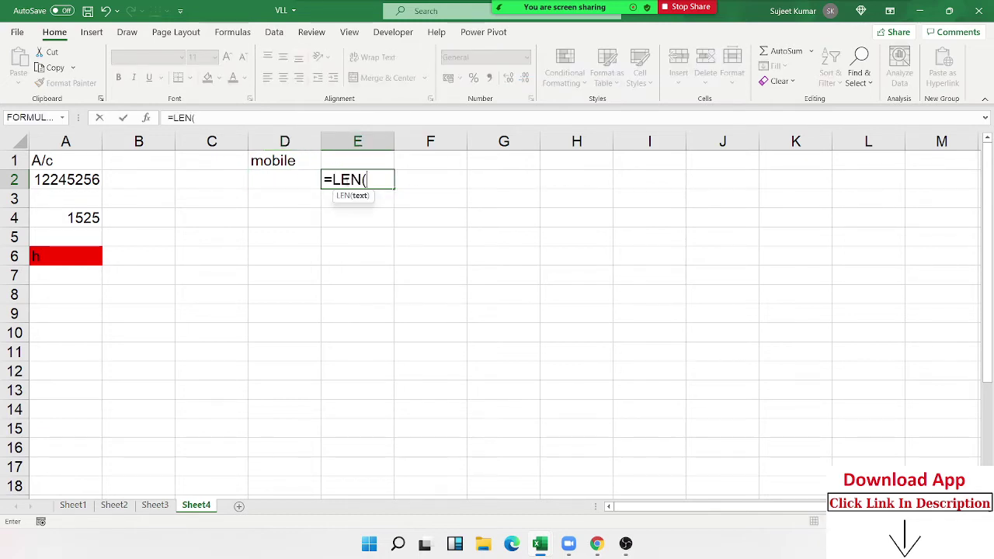
key("Left")
key("Return")
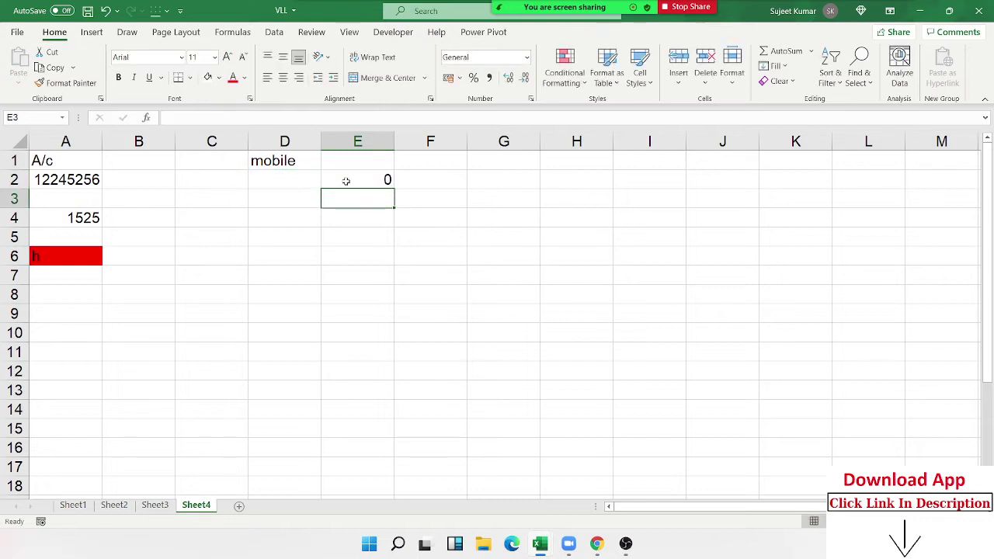
left_click(347, 180)
key("Left")
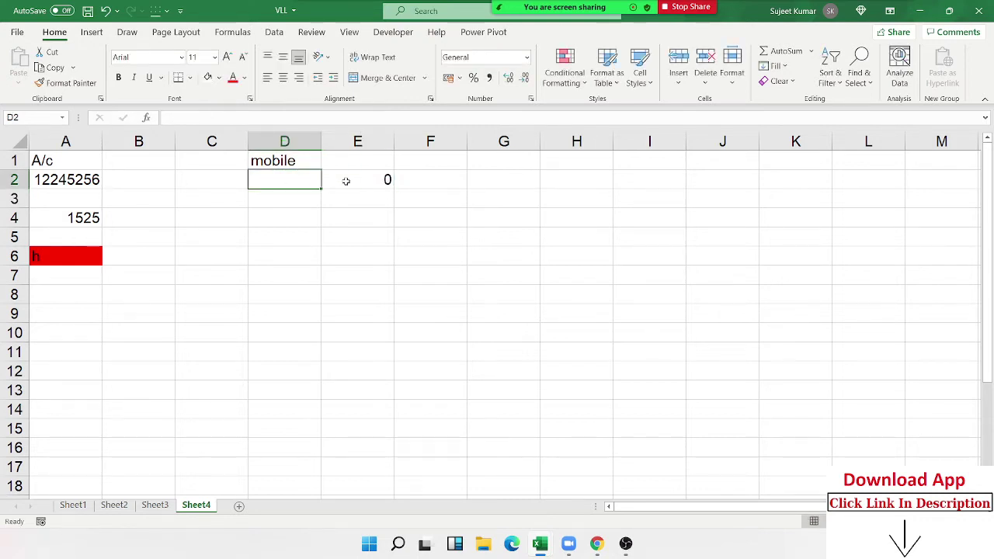
type("75154")
key("Return")
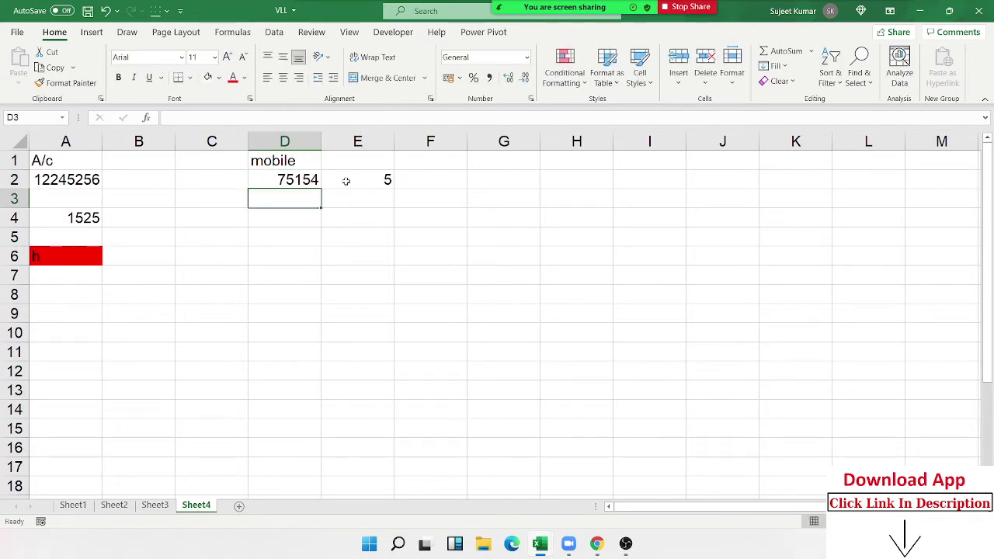
key("Up")
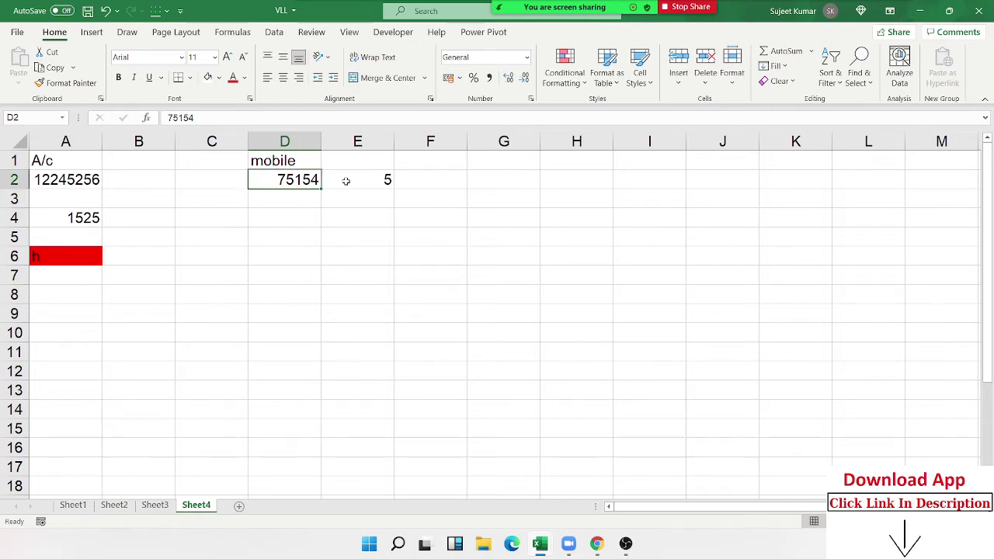
key("Delete")
Extend E2's formula to =LEN(D2)<>10
left_click(346, 181)
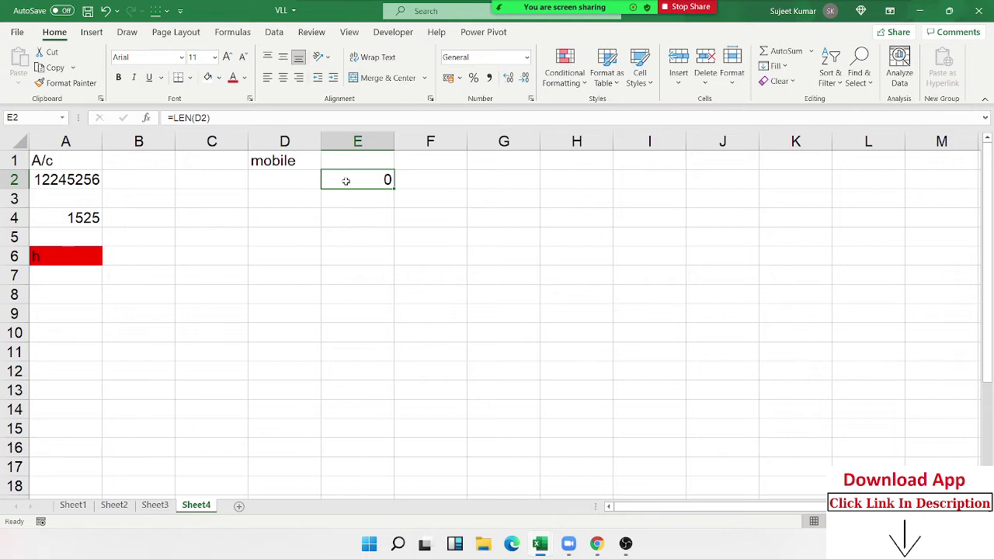
double_click(346, 181)
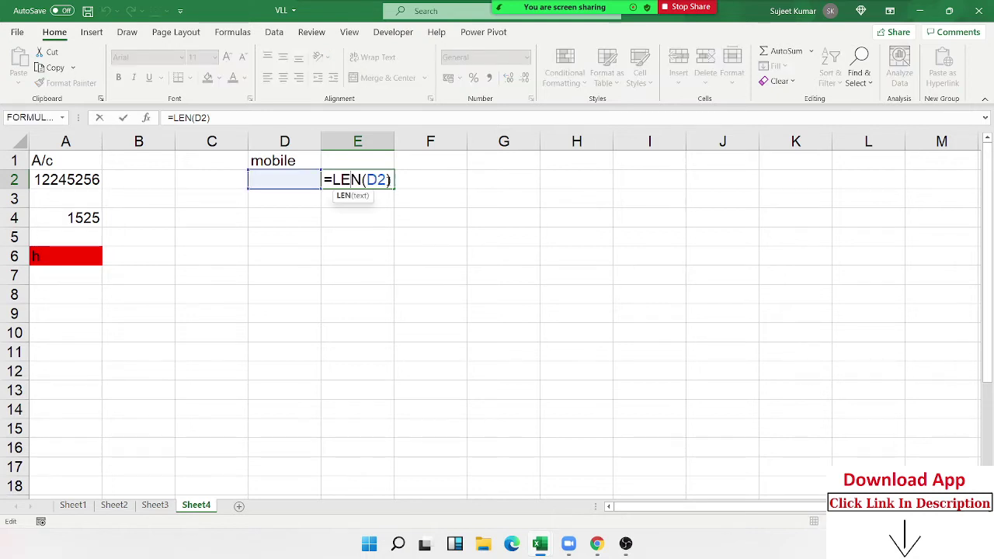
key("End")
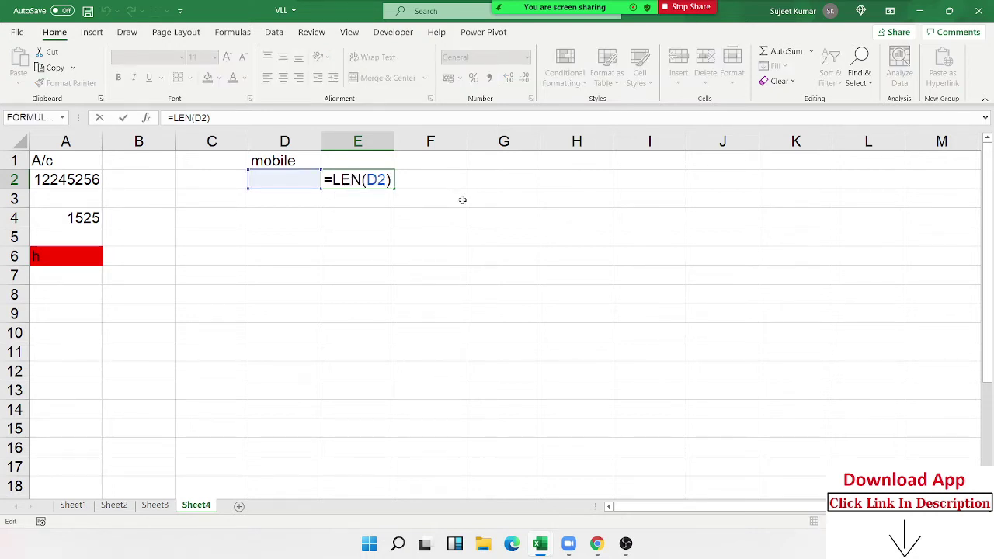
type("<>")
type("10")
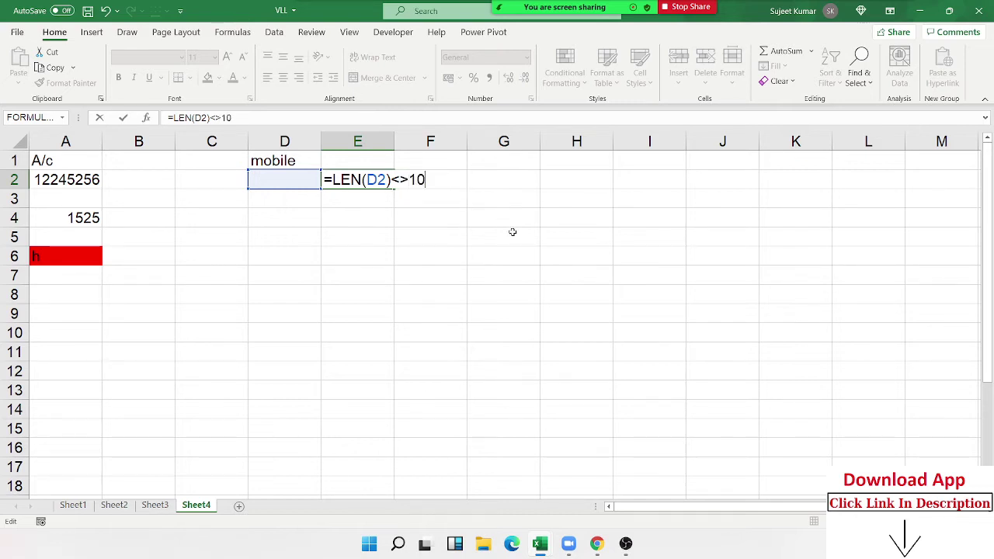
key("Return")
key("Up")
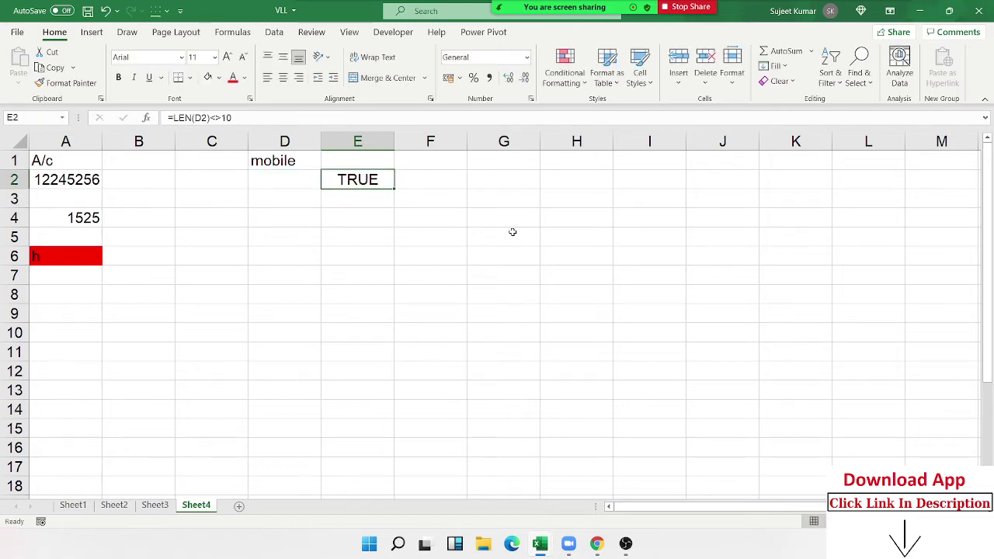
key("Left")
type("15")
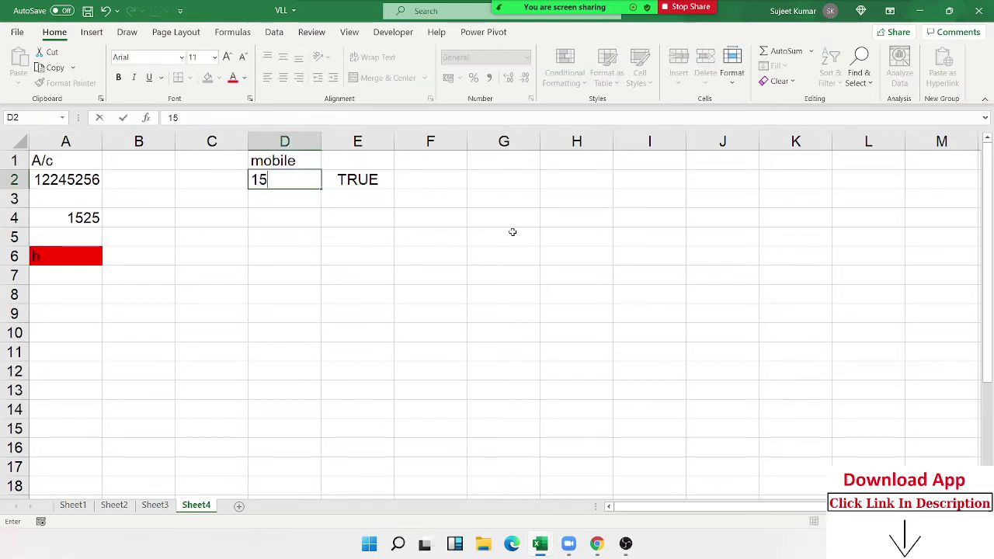
type("2")
key("Return")
key("Up")
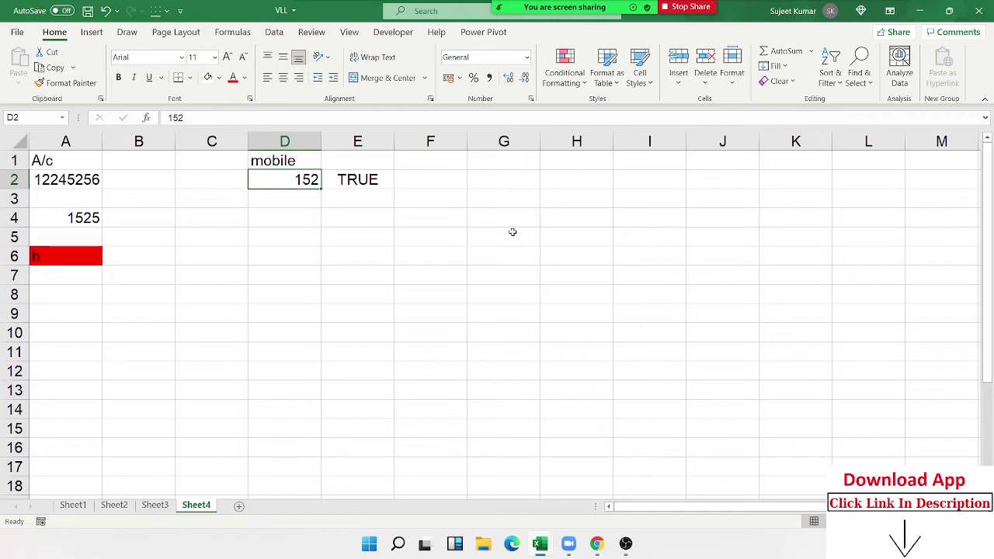
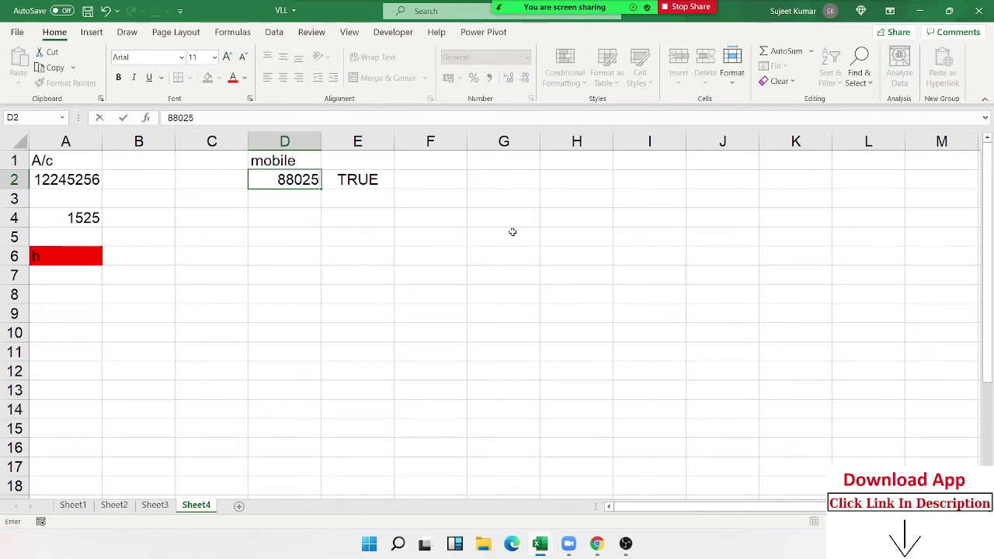
key("Return")
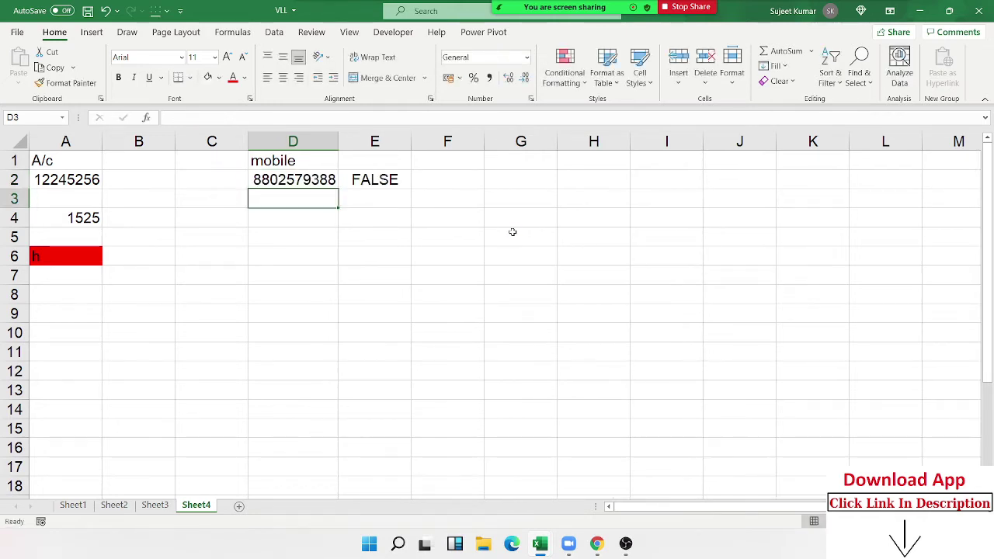
key("Up")
key("Delete")
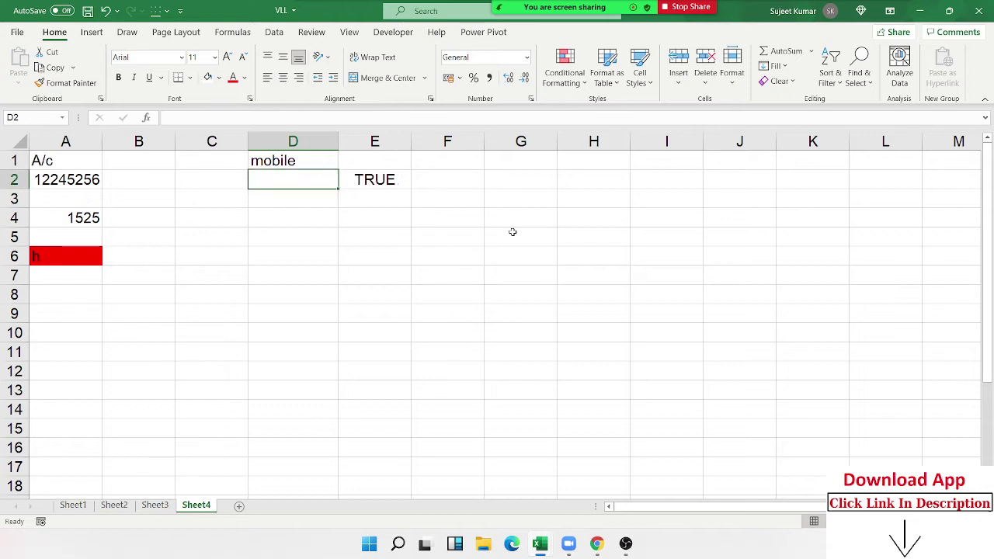
Give D2 a =len(d2)<>10 formula rule with red fill and copy its formatting
left_click(548, 89)
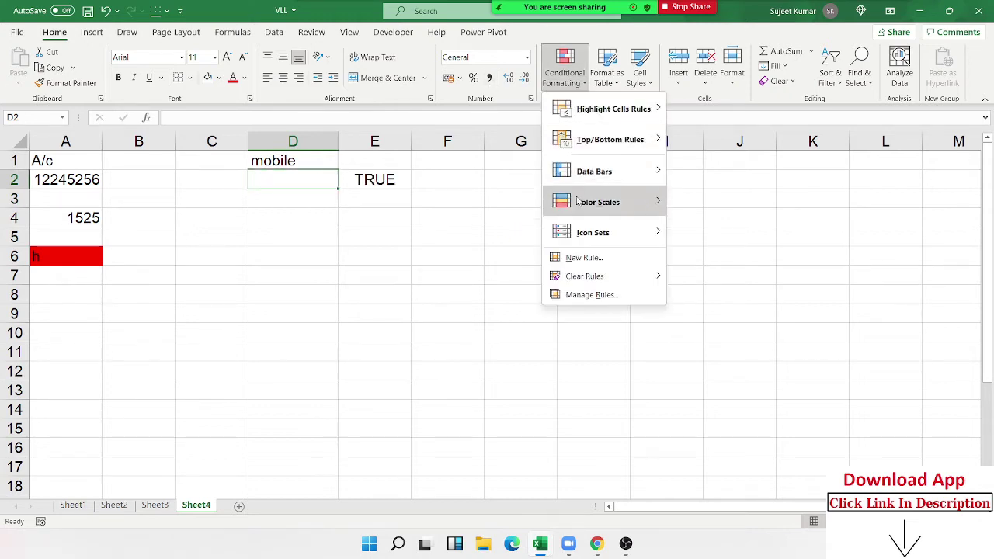
left_click(571, 259)
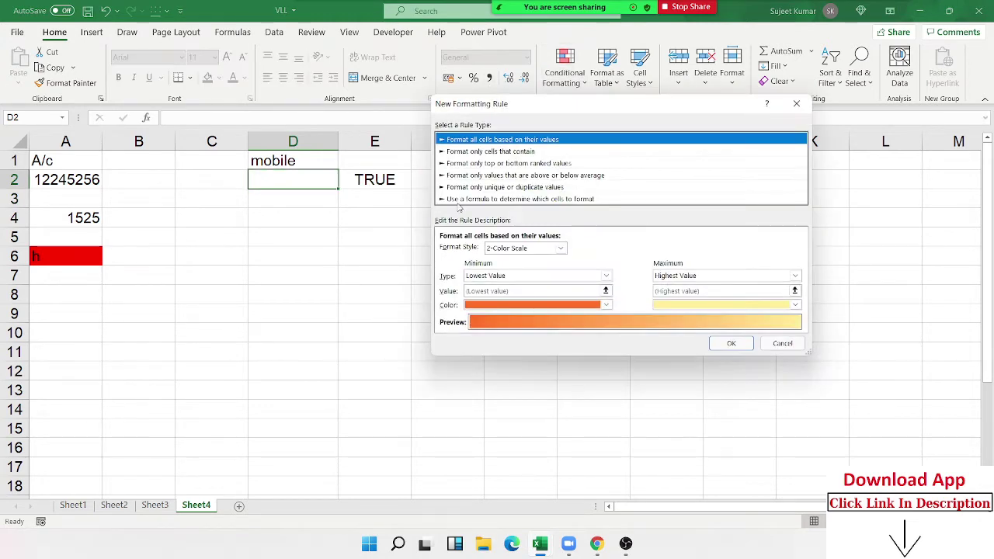
left_click(459, 199)
left_click(480, 251)
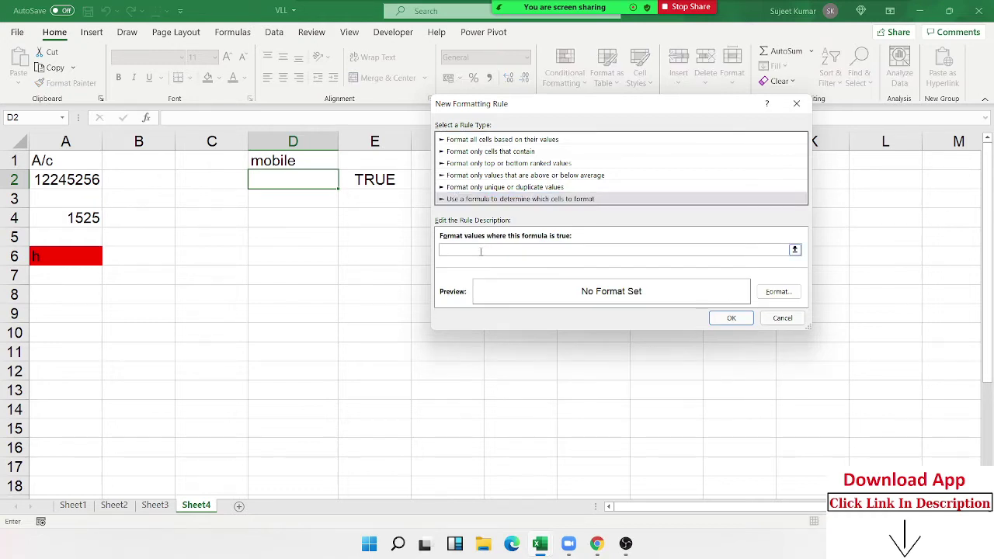
type("=")
type("is")
type("n(")
type("d2")
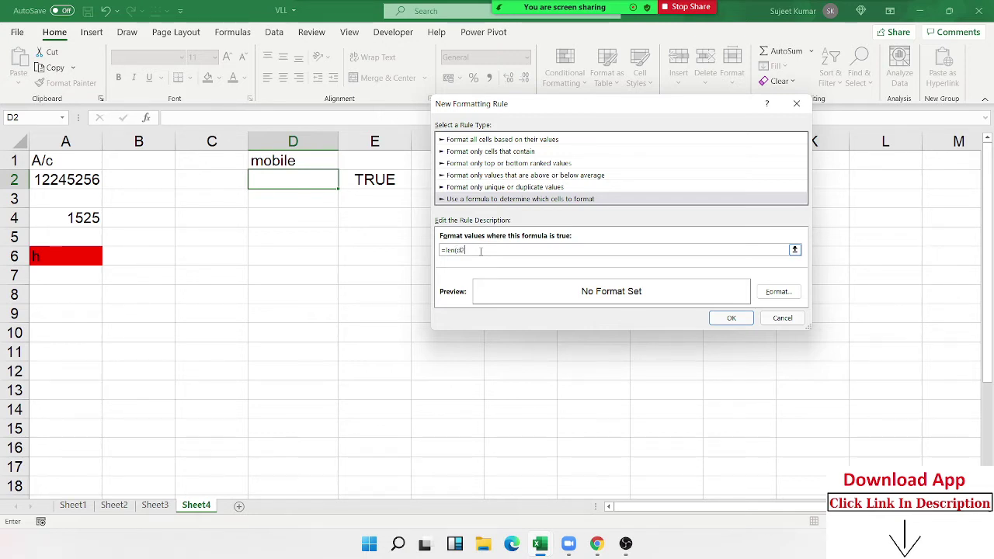
type(")<>")
type("0")
left_click(777, 295)
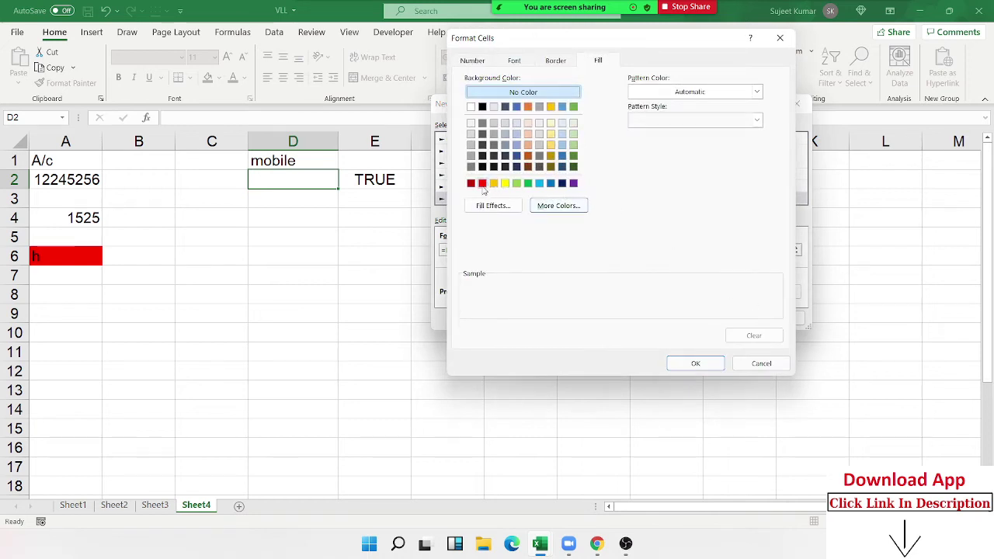
left_click(482, 184)
left_click(696, 363)
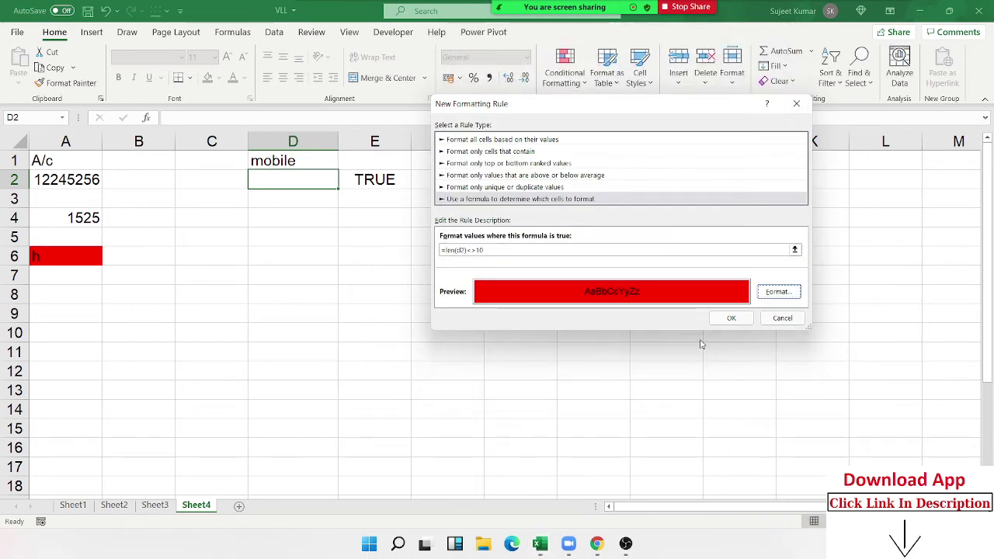
left_click(731, 318)
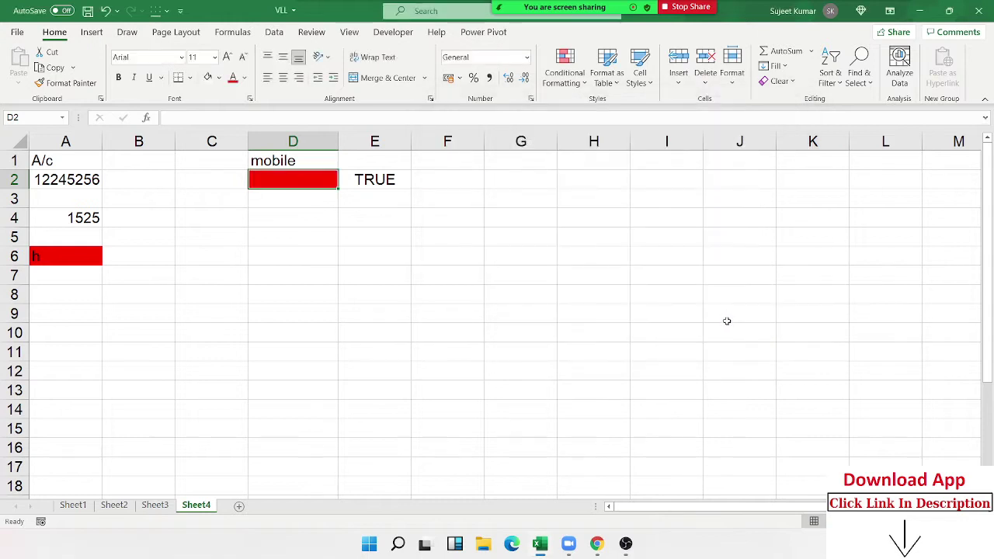
left_click(65, 83)
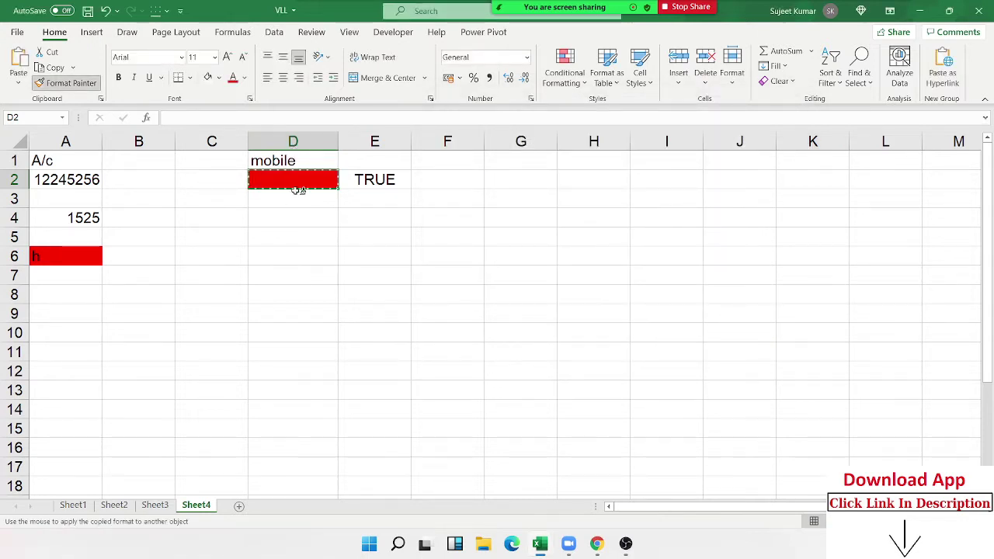
Paint D2's length rule onto D3 through D11
left_click_drag(299, 178, 295, 349)
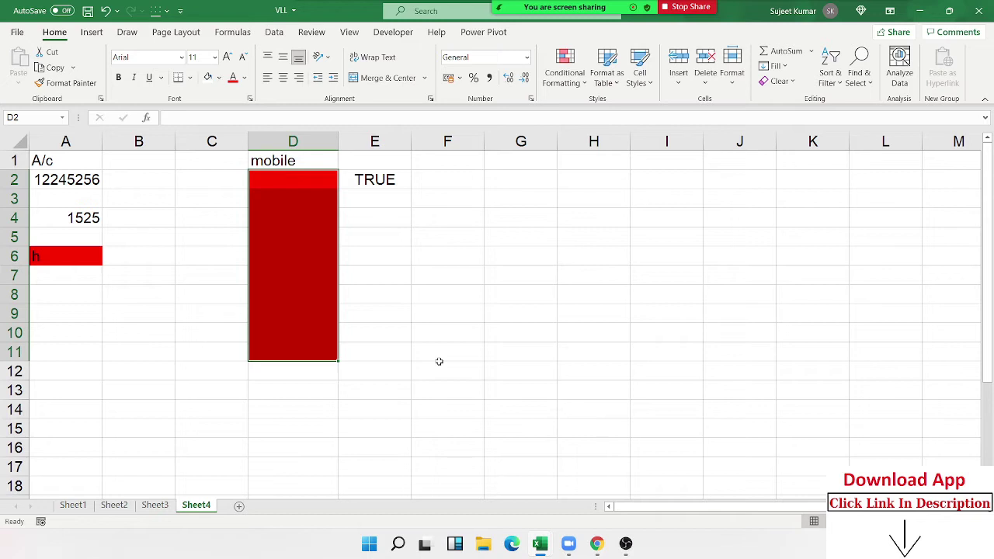
key("Up")
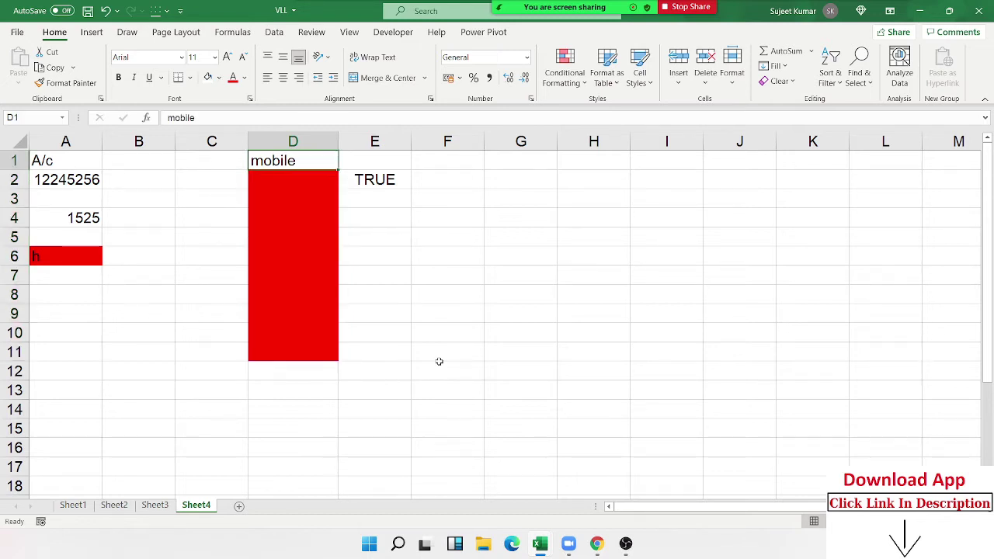
key("Down")
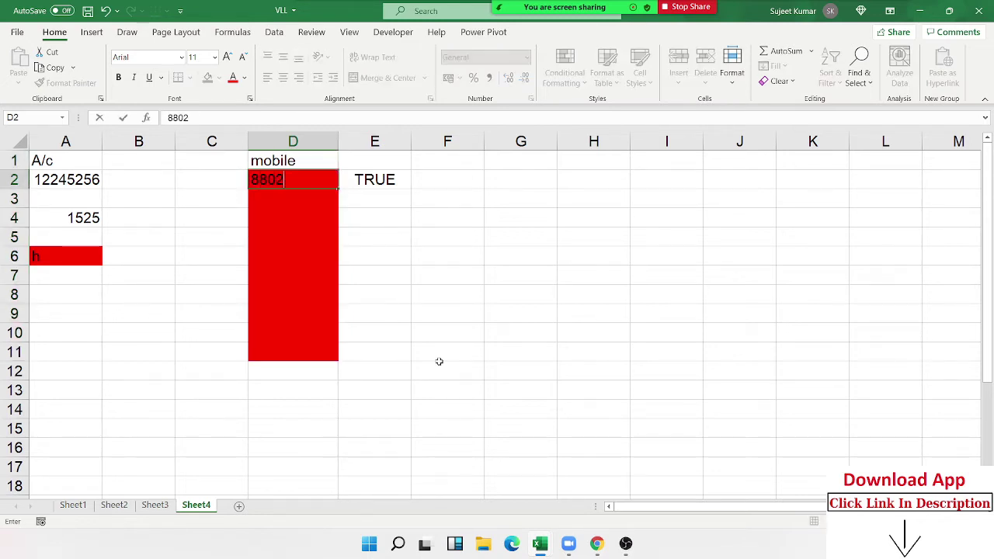
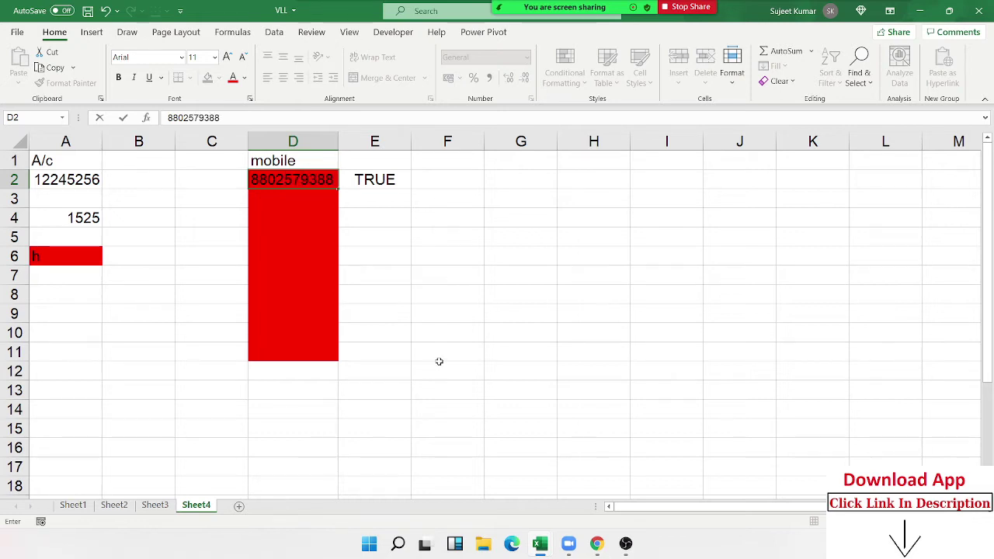
key("Return")
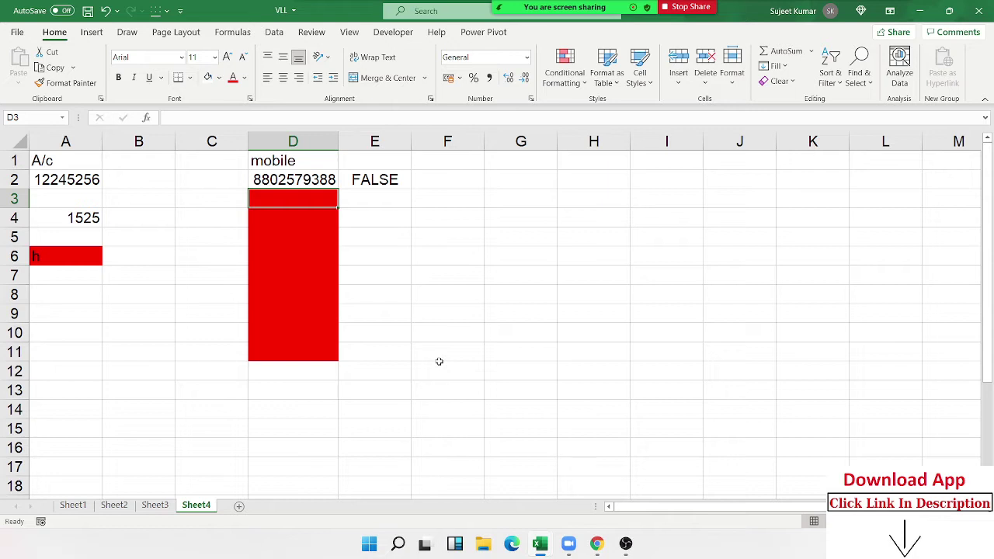
key("Up")
key("Delete")
Replace E2's formula with =LEN(D2), which shows 0
key("Right")
key("Delete")
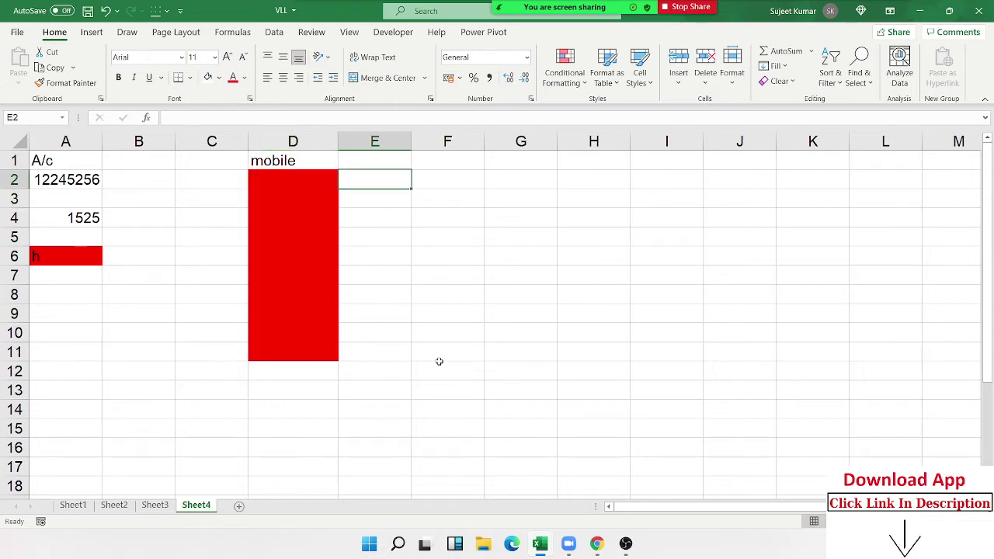
type("=le")
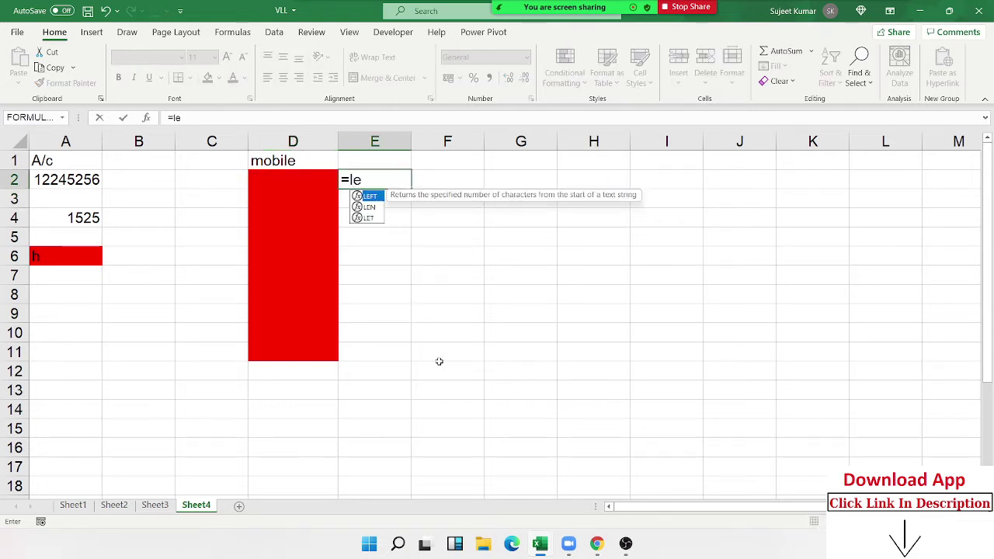
key("Tab")
key("BackSpace")
key("BackSpace")
key("BackSpace")
type("n")
key("Tab")
type("D2")
key("Return")
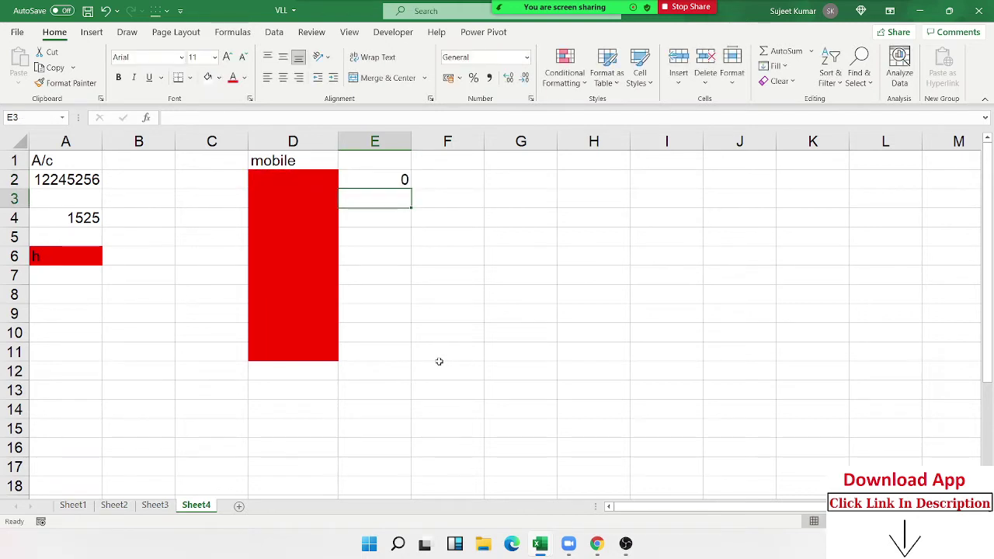
key("Up")
From D2, open Manage Rules and edit the =LEN(D2)<>10 red-fill rule
left_click(300, 177)
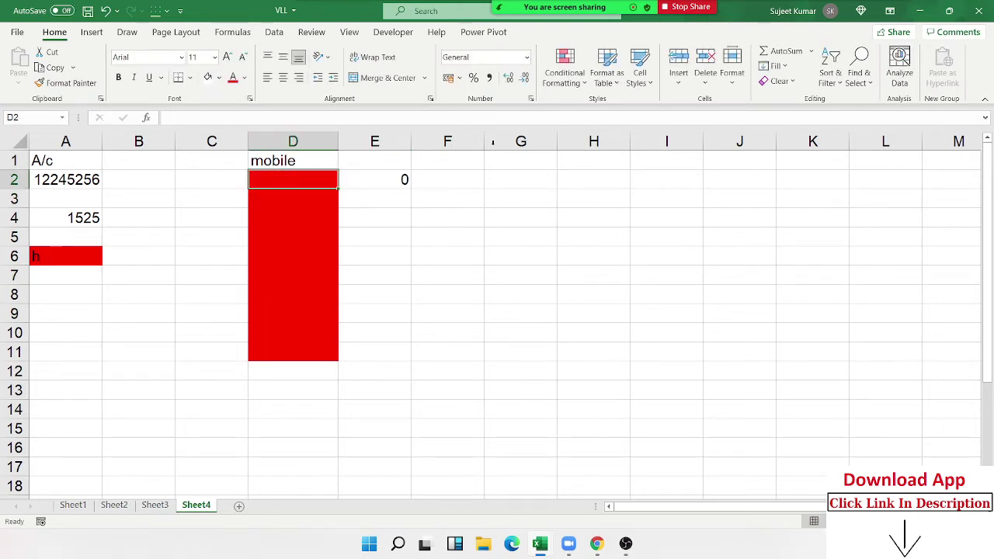
left_click(566, 69)
left_click(621, 296)
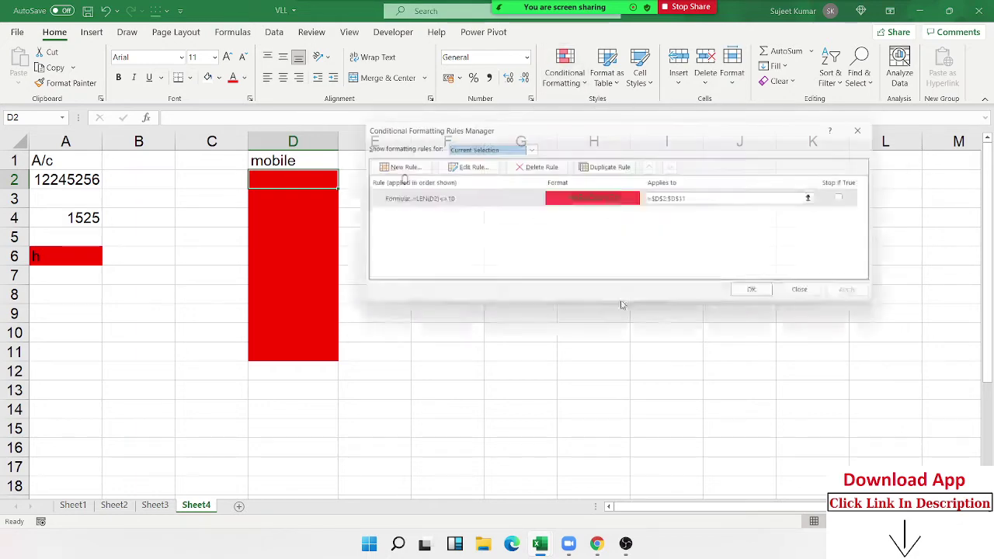
double_click(403, 199)
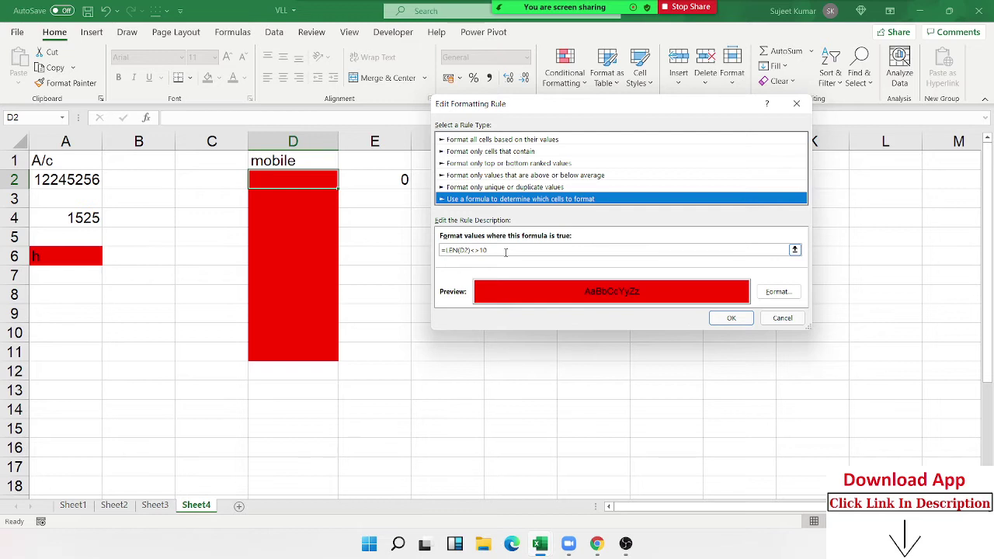
Insert and( after the equals sign so the rule reads =and(LEN(D2)<>10
left_click(505, 252)
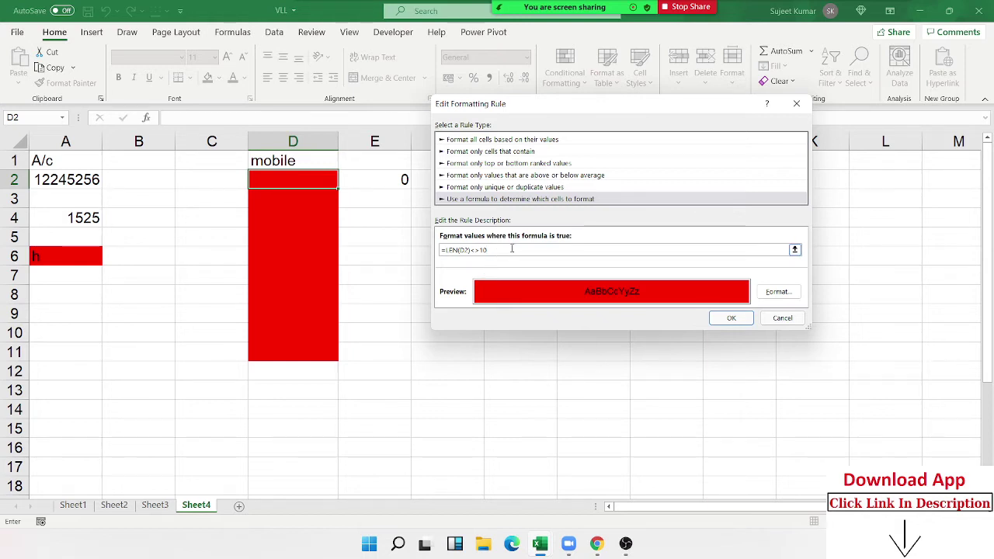
left_click_drag(512, 249, 446, 250)
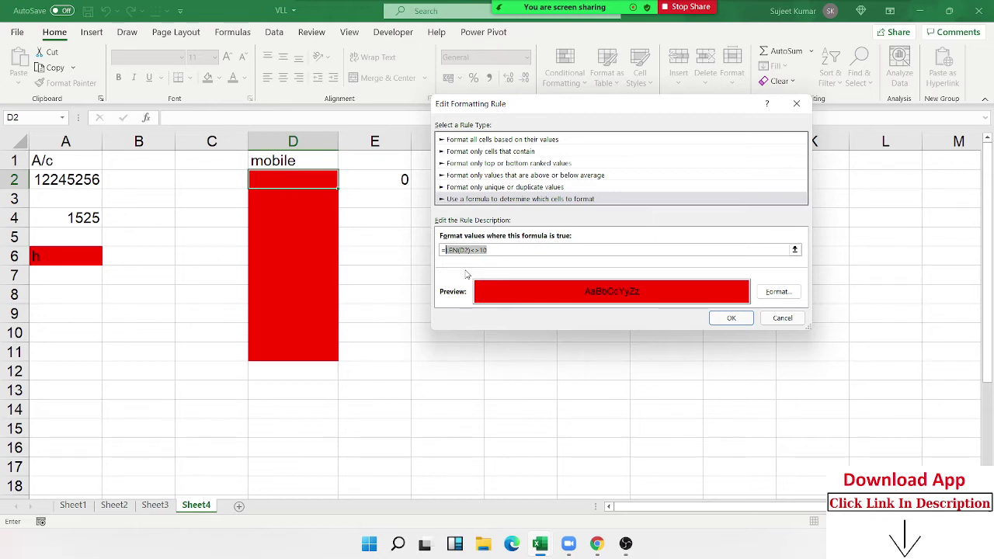
key("Left")
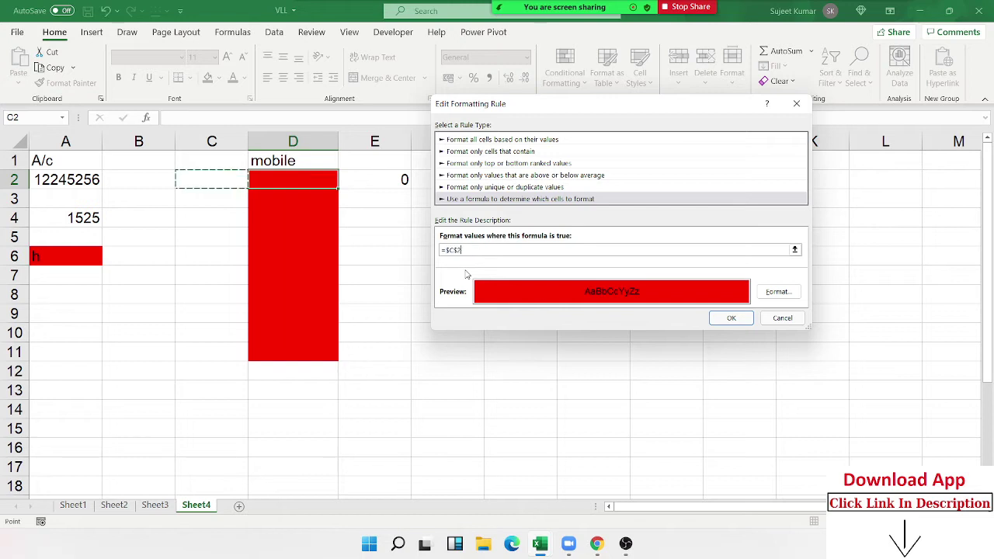
key("ctrl+z")
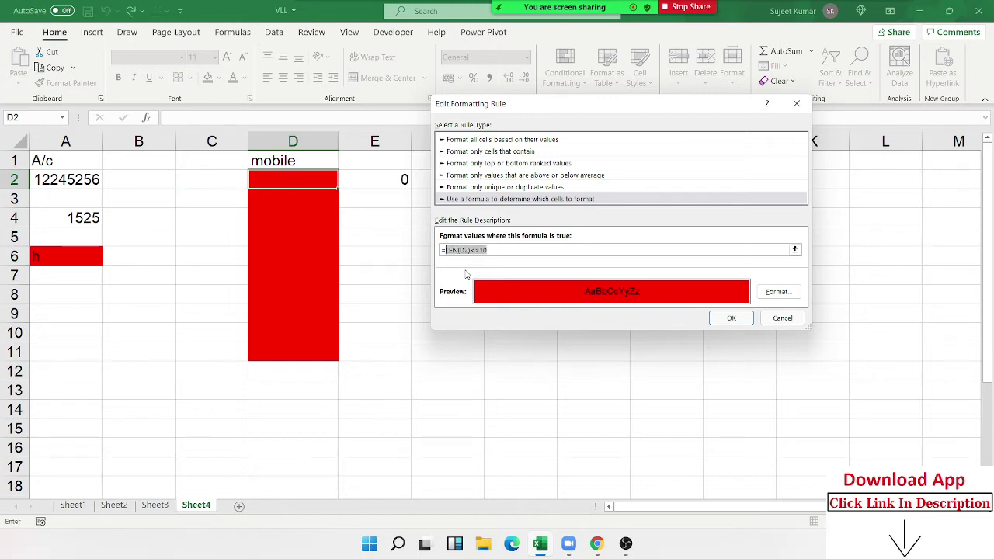
left_click(464, 249)
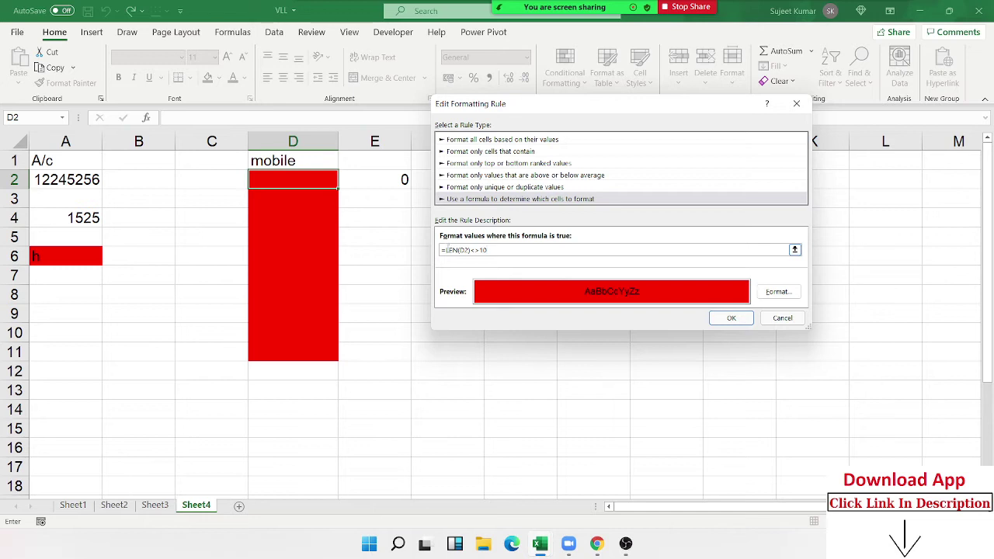
type("+")
key("Left")
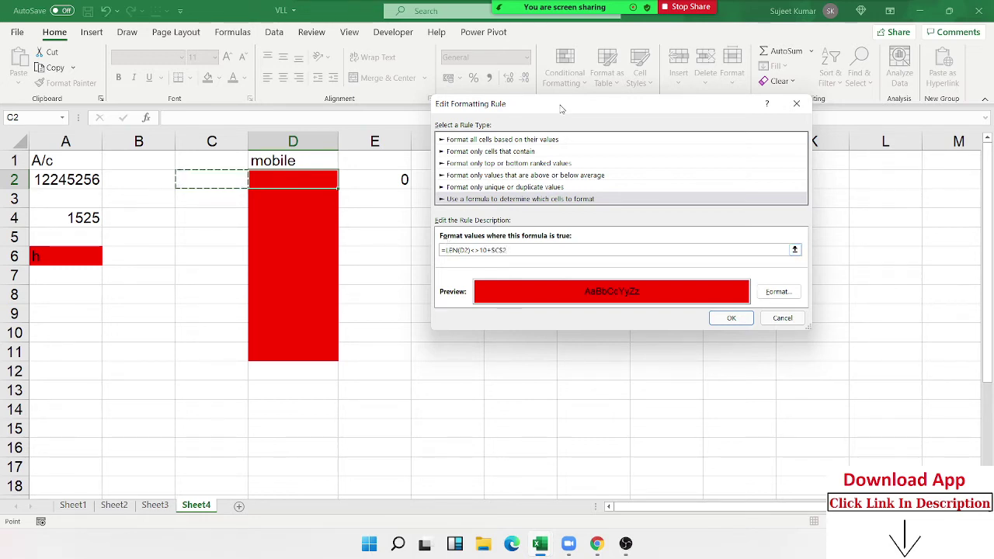
key("BackSpace")
key("BackSpace")
key("BackSpace")
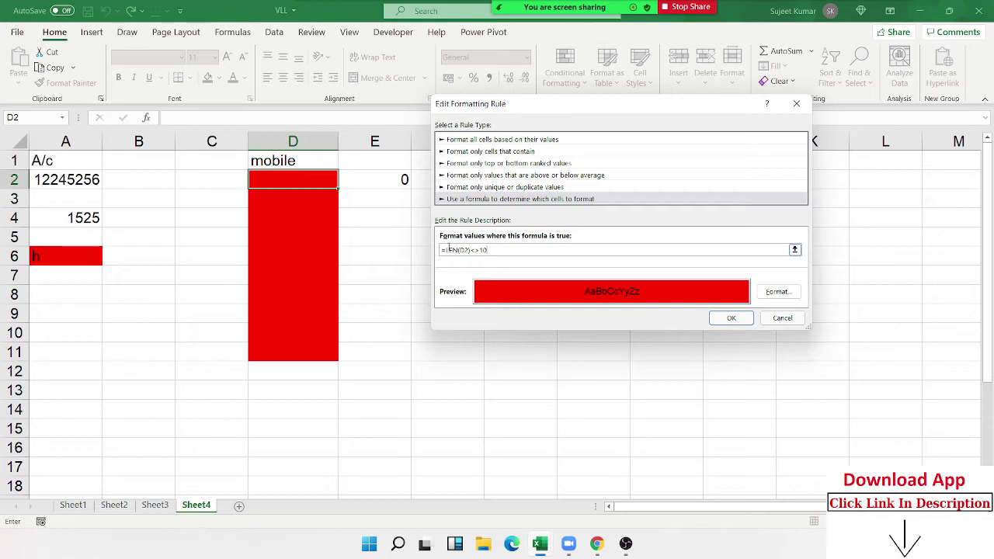
left_click(443, 250)
type("and")
type("(")
Complete the rule as =AND(LEN(D2)<>10,D2>0) and confirm it
left_click(528, 250)
type(",")
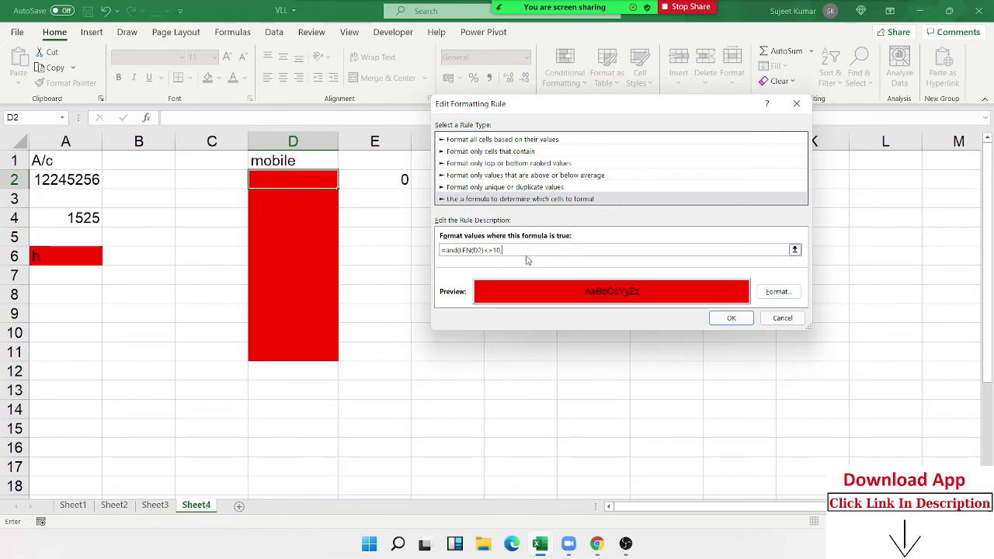
type("d2>")
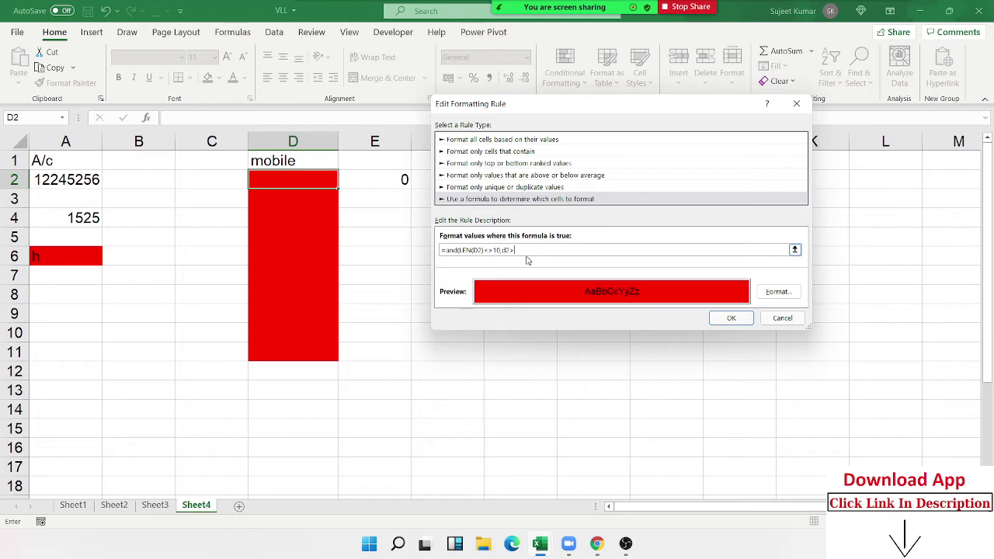
type("0")
type(")")
left_click(729, 317)
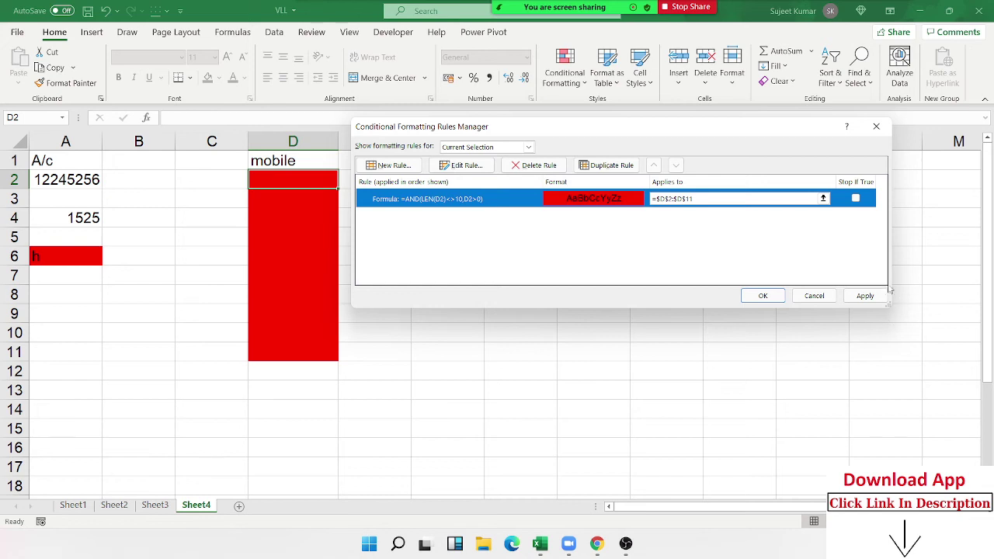
left_click(865, 295)
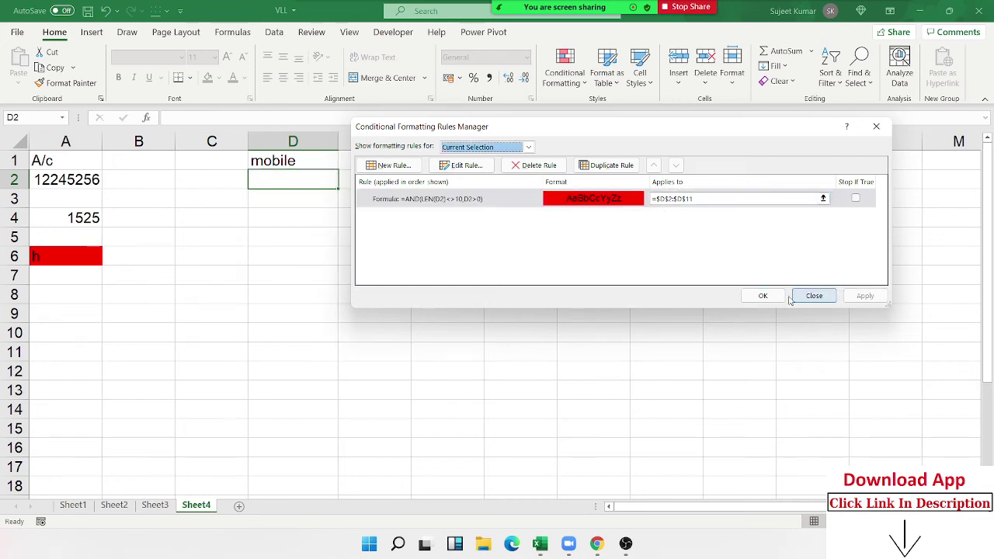
left_click(763, 296)
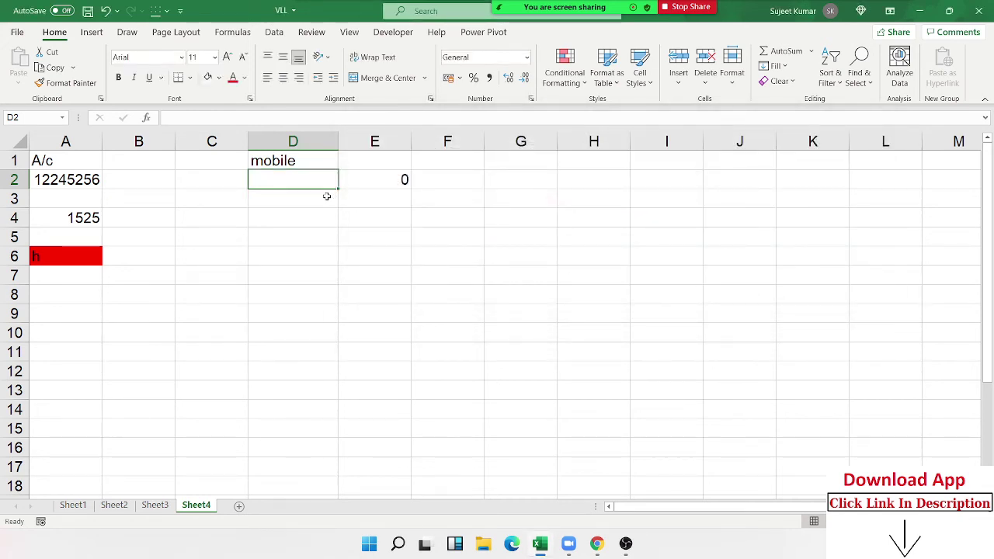
type("885")
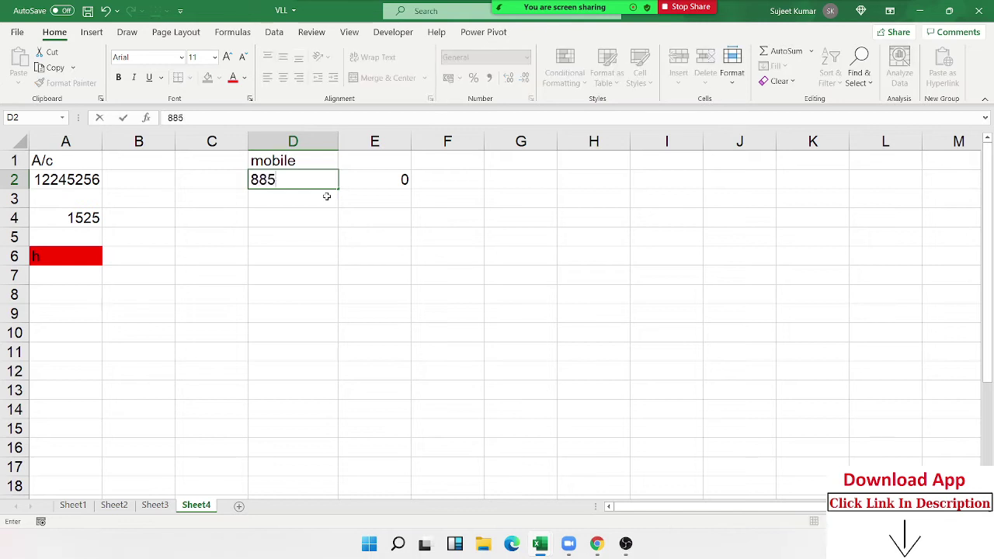
key("Return")
key("Up")
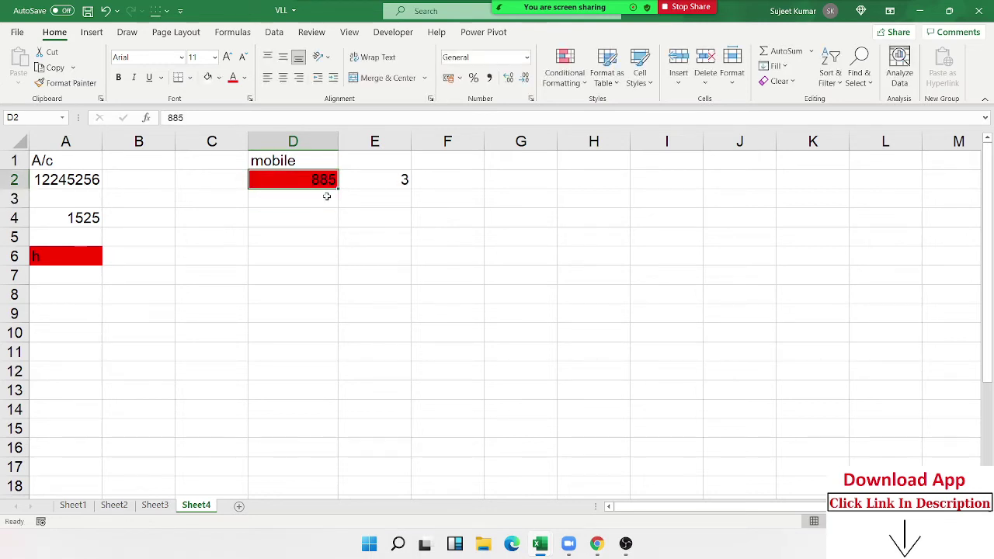
key("F2")
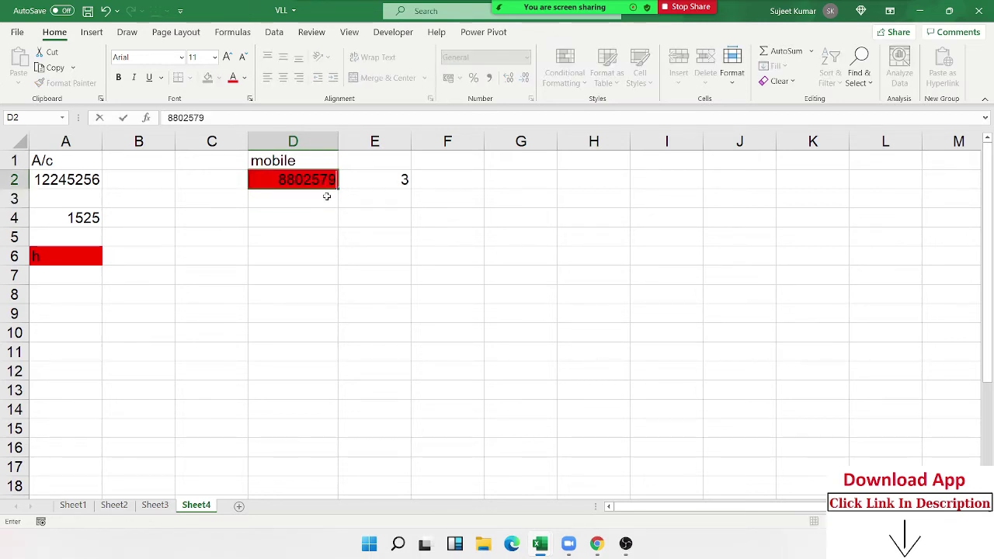
key("Return")
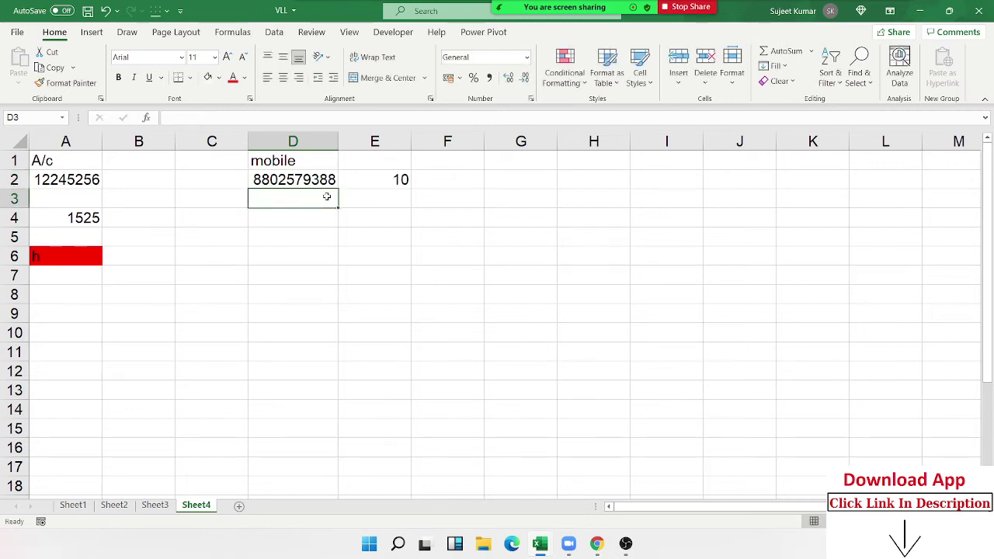
Enter dasd in D5 and confirm it turns red
key("Down")
key("Down")
type("d")
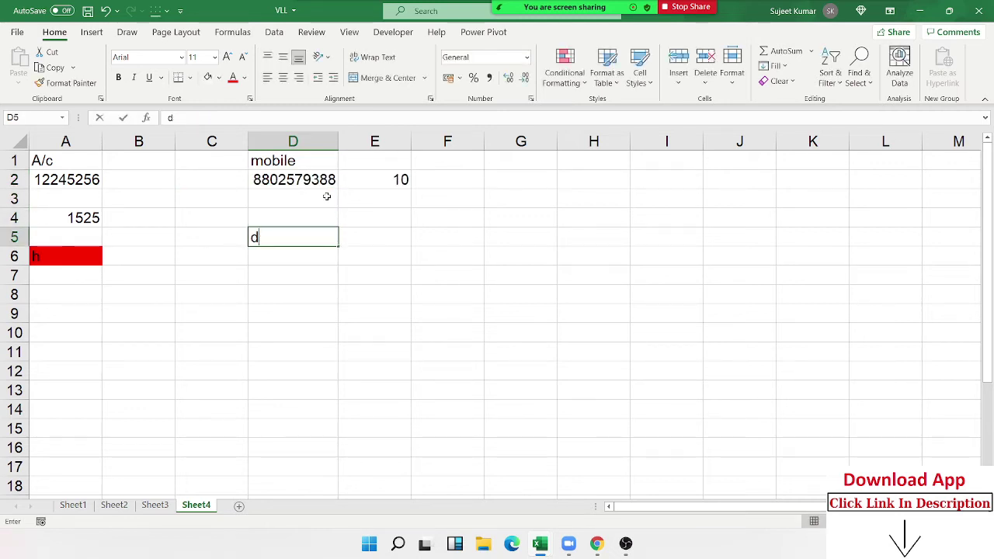
type("asd")
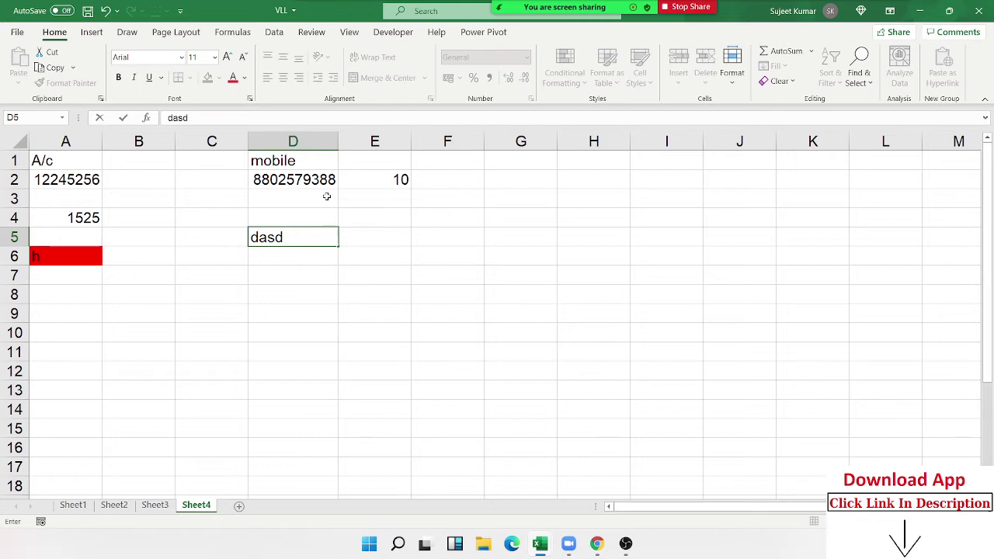
key("Return")
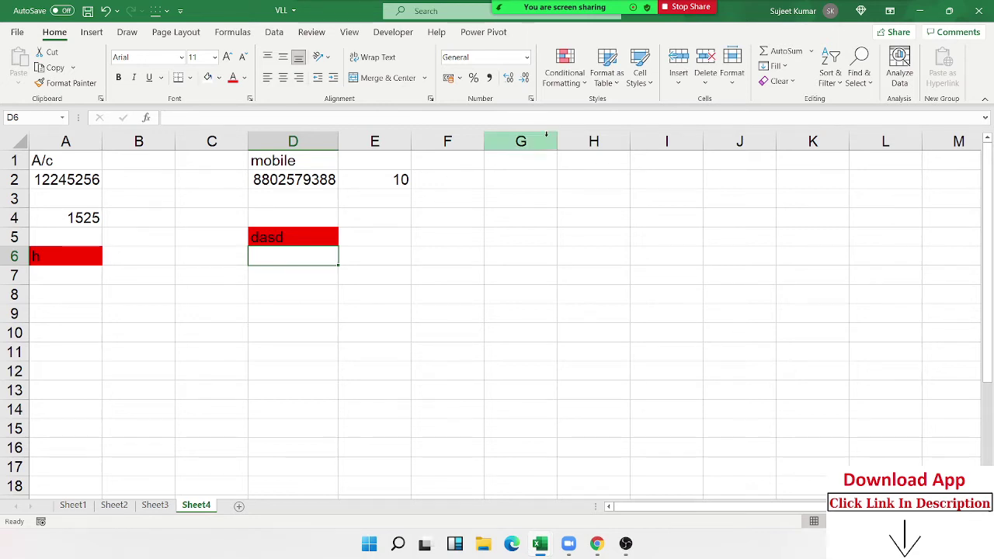
Enter Sat in cell H1
left_click(566, 159)
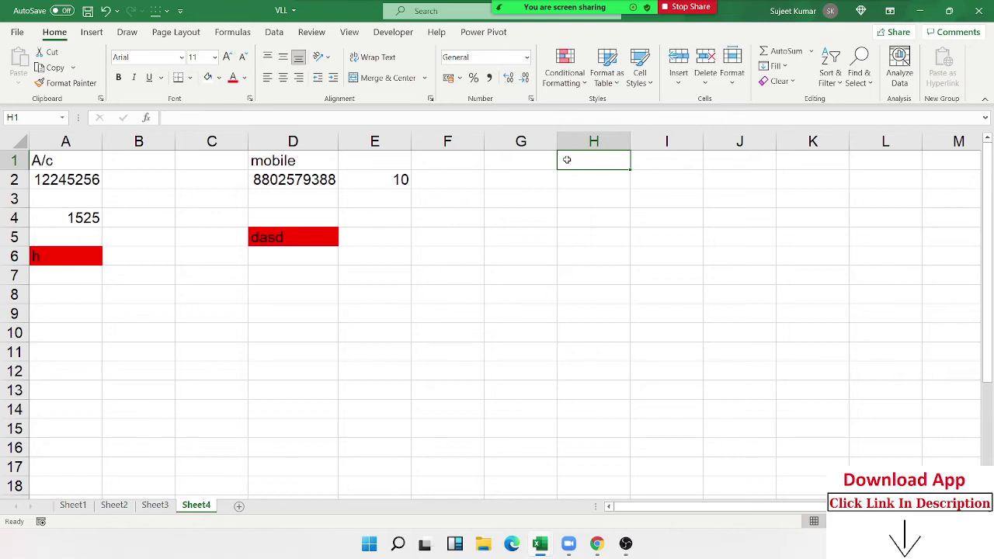
type("SA")
key("BackSpace")
key("BackSpace")
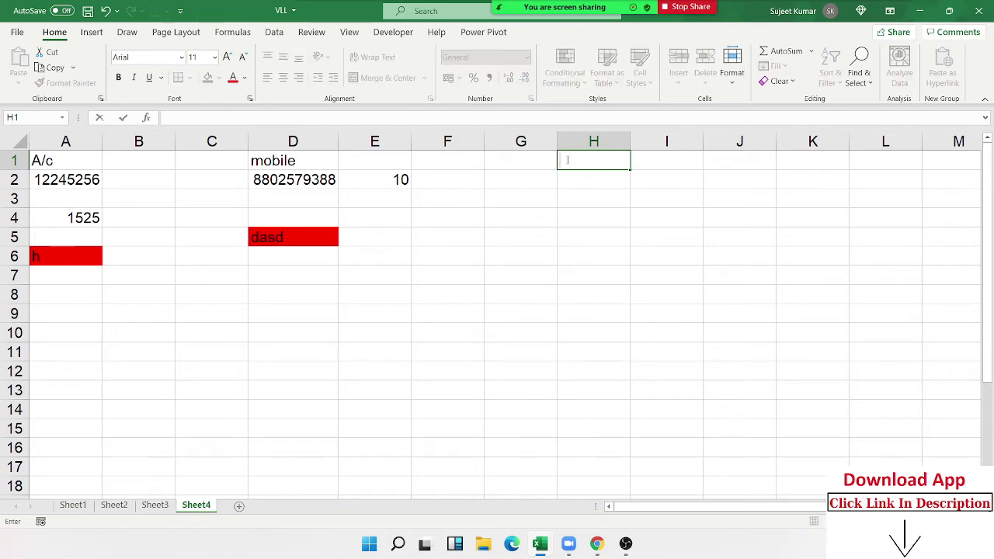
type("SAt")
key("Return")
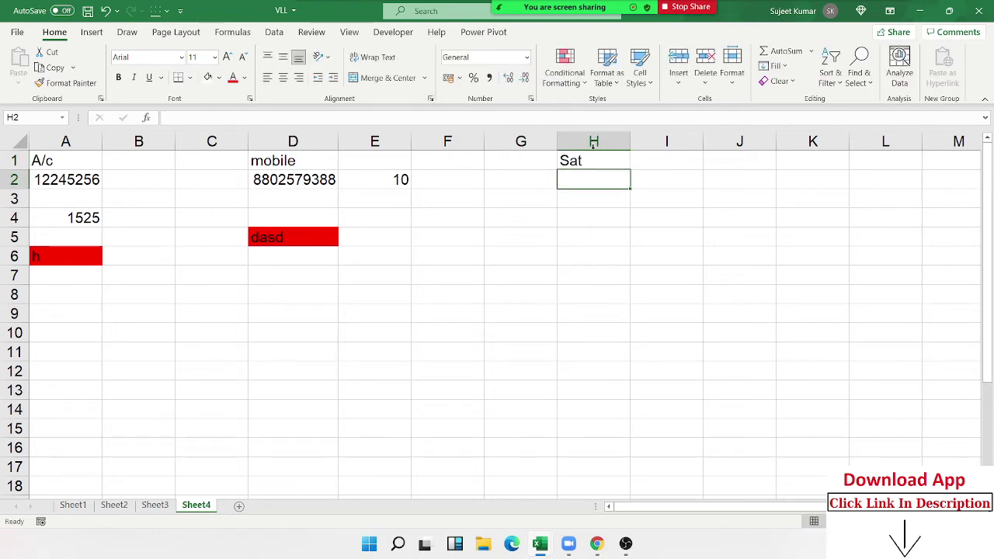
Fill a repeating weekday series from Sat down to H24, then reselect H1
left_click(617, 159)
left_click_drag(629, 170, 631, 475)
left_click(587, 259)
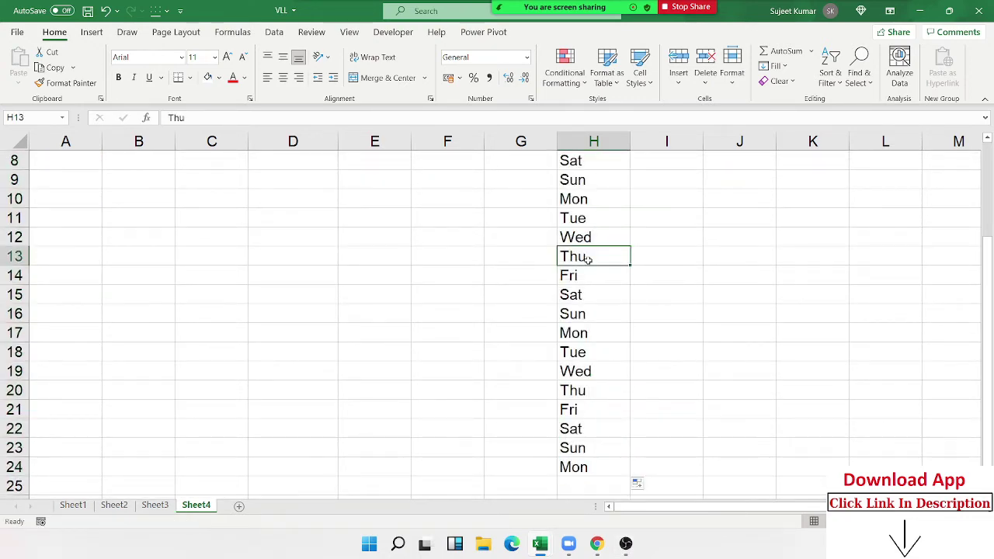
scroll(587, 259, "up", 3)
left_click(582, 161)
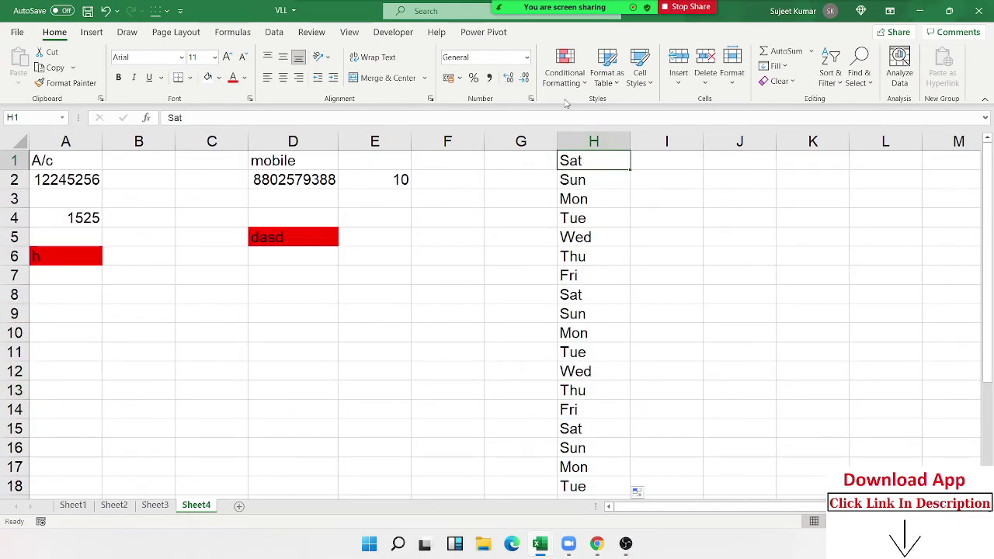
left_click(565, 78)
left_click(564, 87)
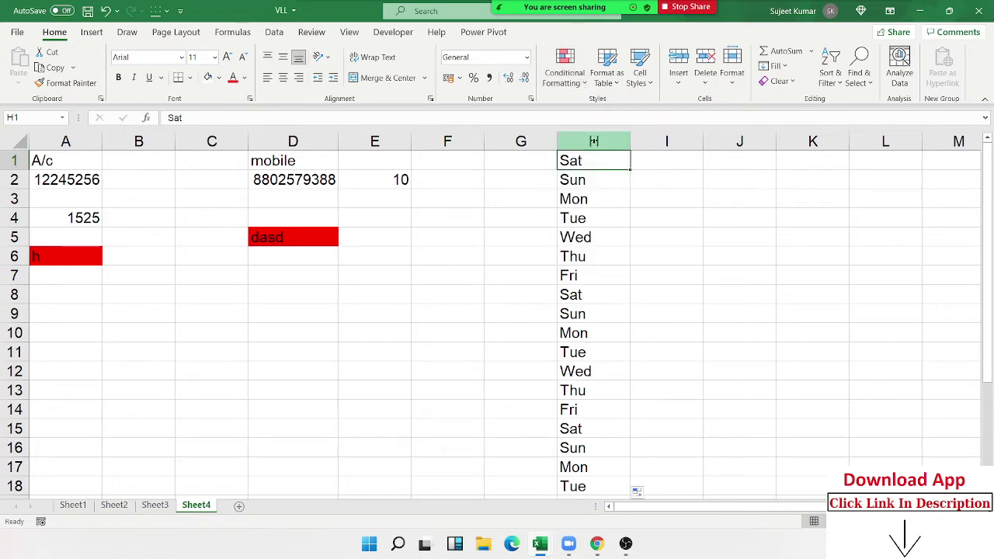
left_click(562, 85)
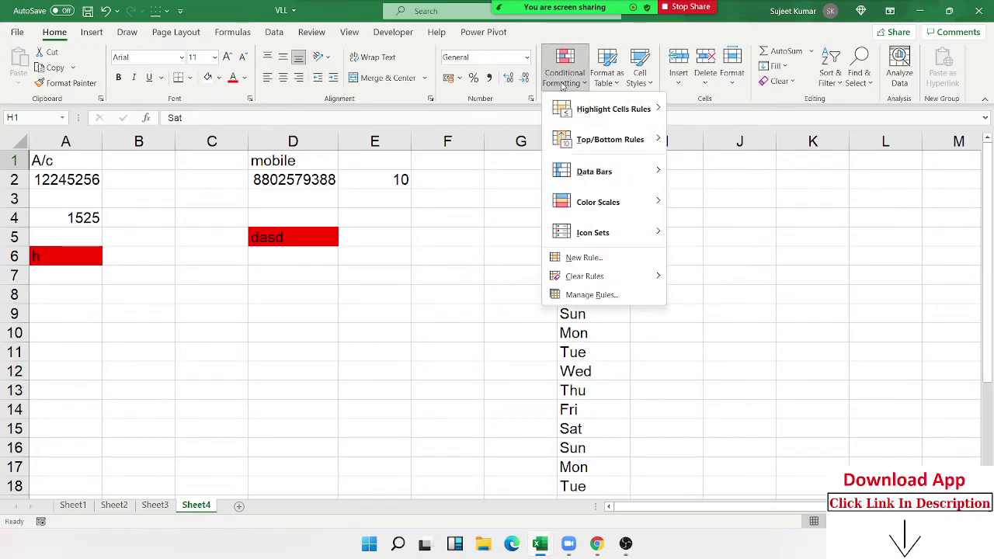
Start a New Rule of type 'Use a formula to determine which cells to format', with the formula box active
left_click(583, 257)
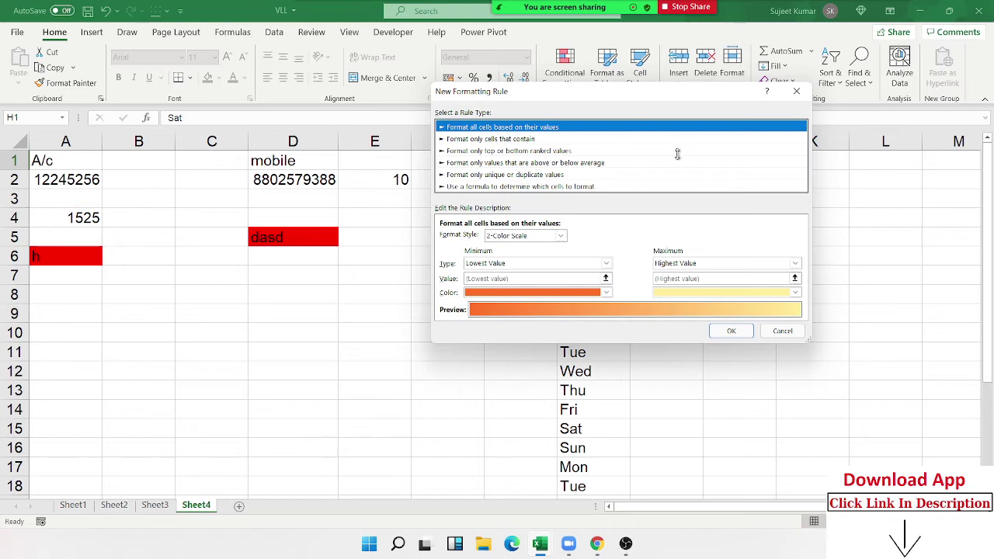
mouse_move(630, 103)
left_mouse_down()
mouse_move(690, 218)
mouse_move(804, 194)
left_mouse_up()
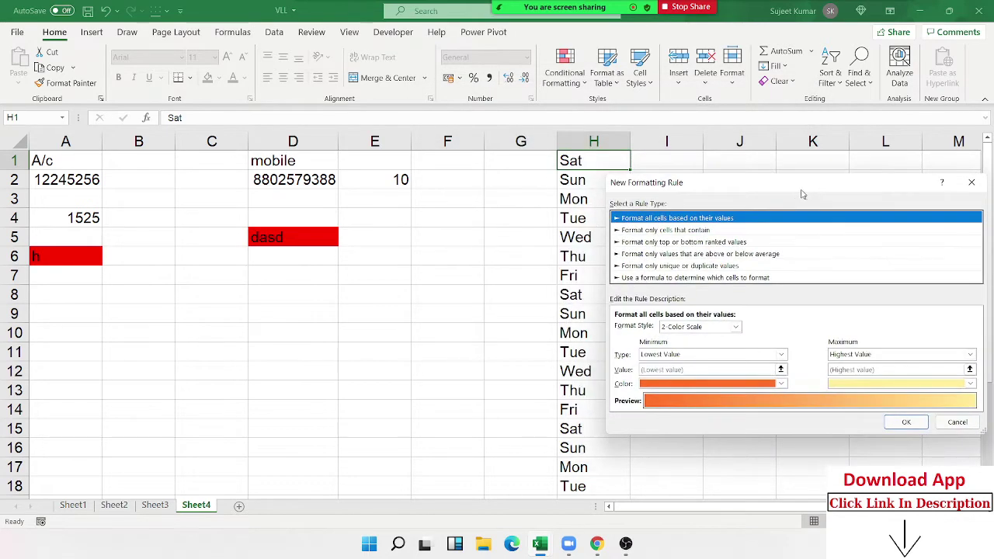
left_click(658, 278)
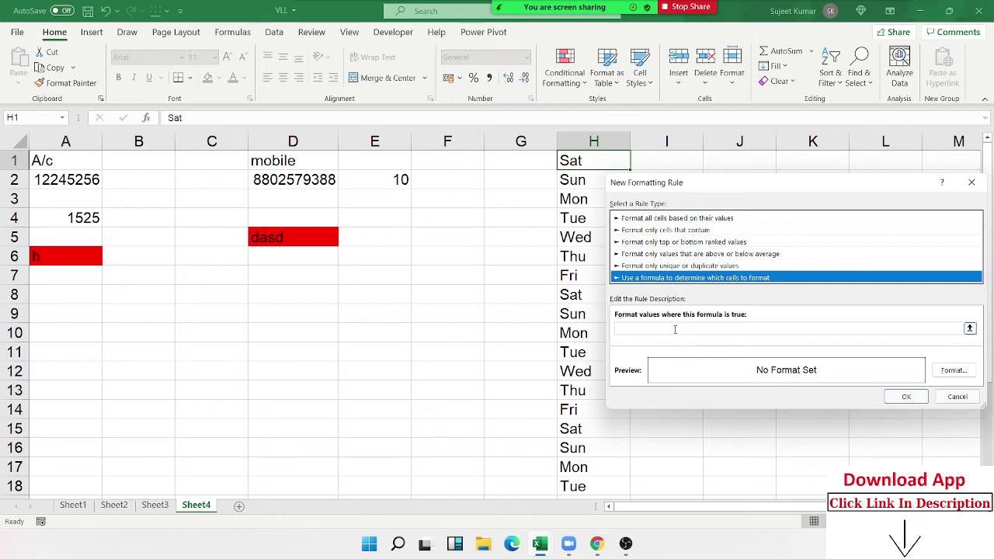
left_click(674, 327)
type("=")
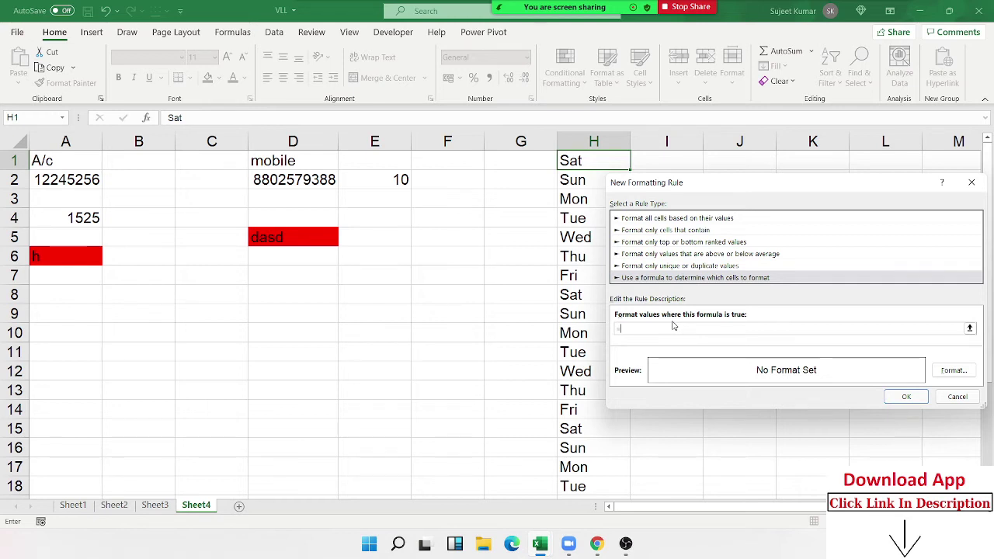
Enter the rule formula =or(h1="Sat",h1="Sun") and give matching cells a green fill
type("or")
type("h1")
type("=\"Sat")
type("\",")
type("h1=")
type("\"")
type("Sun\")")
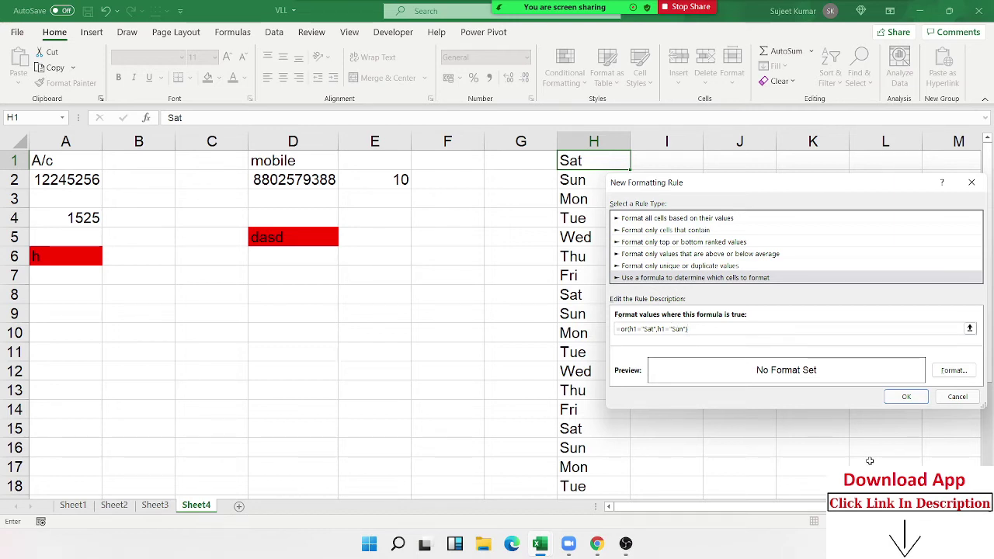
left_click(939, 373)
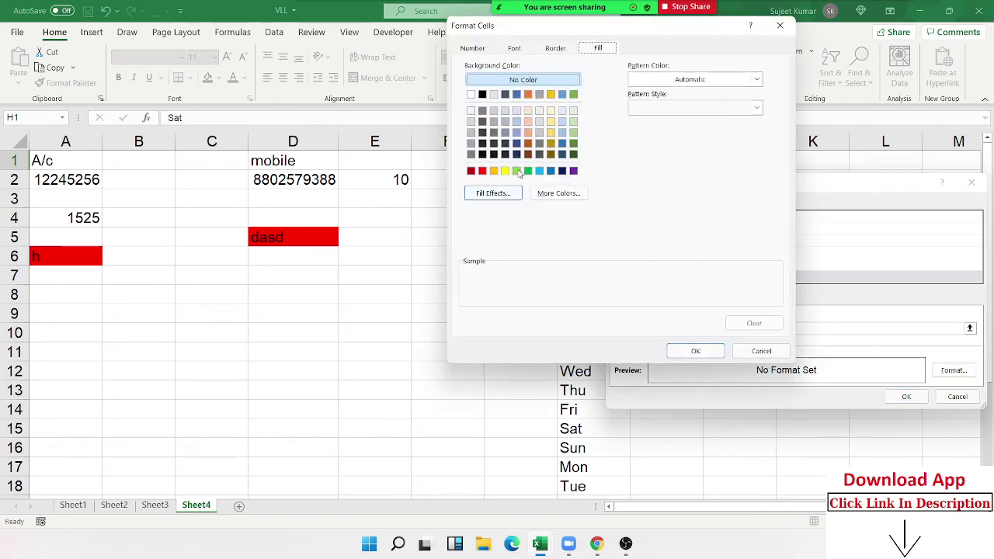
left_click(528, 171)
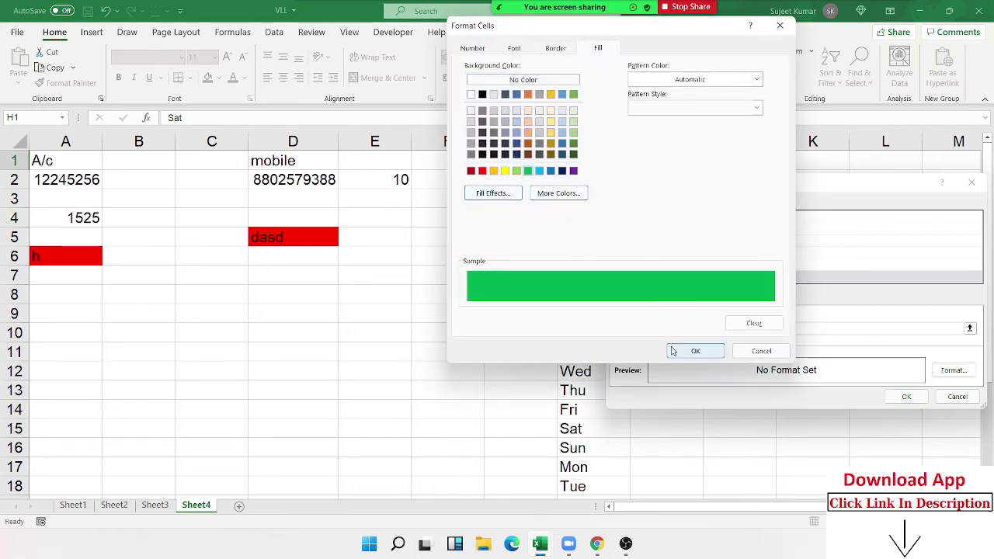
left_click(695, 351)
Confirm the Sat/Sun rule and Format Painter it from H1 down through H18
left_click(906, 396)
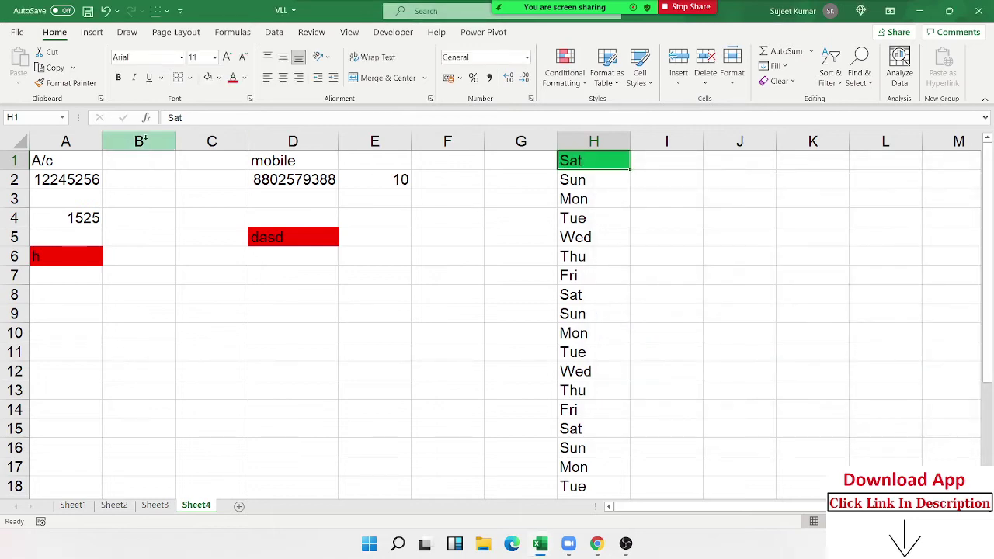
left_click(65, 82)
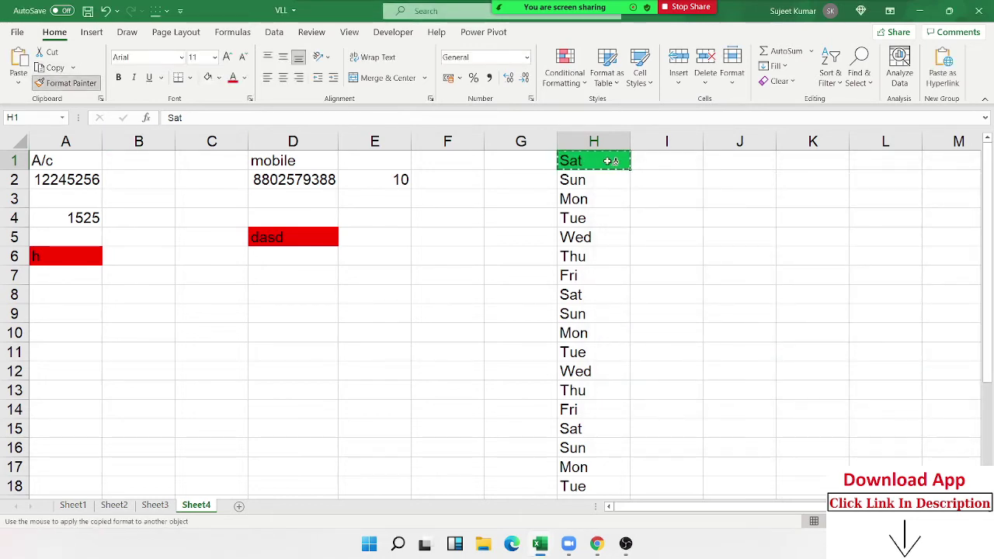
left_click_drag(610, 160, 606, 492)
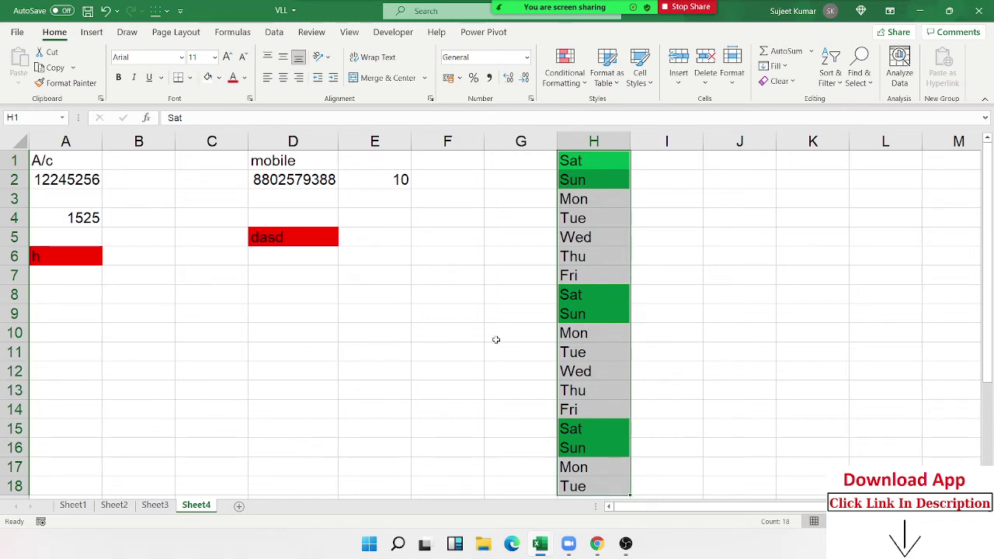
Enter the heading A/c in K1 and the value 1 in K2 and K5
left_click(785, 181)
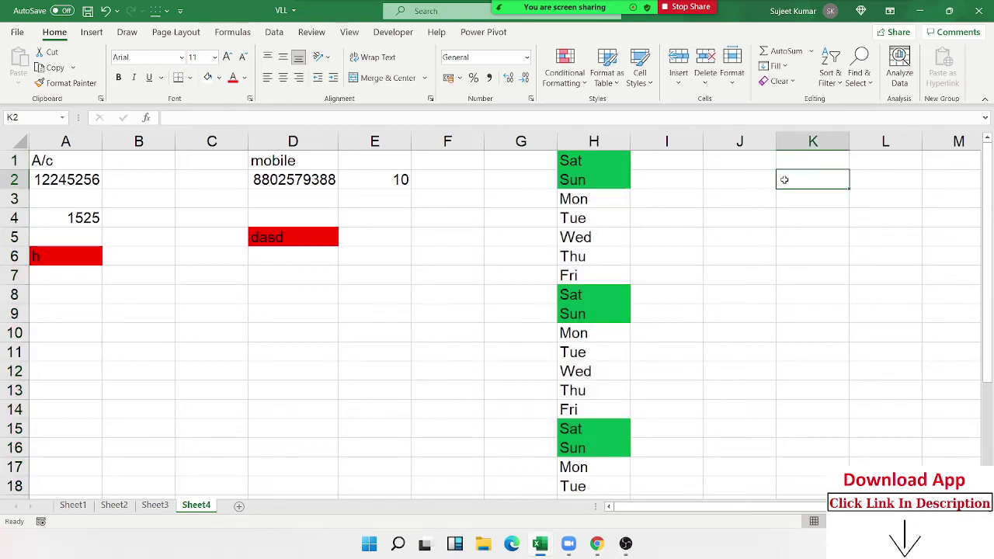
key("Tab")
key("Right")
key("Right")
key("Right")
key("Left")
key("Left")
key("Left")
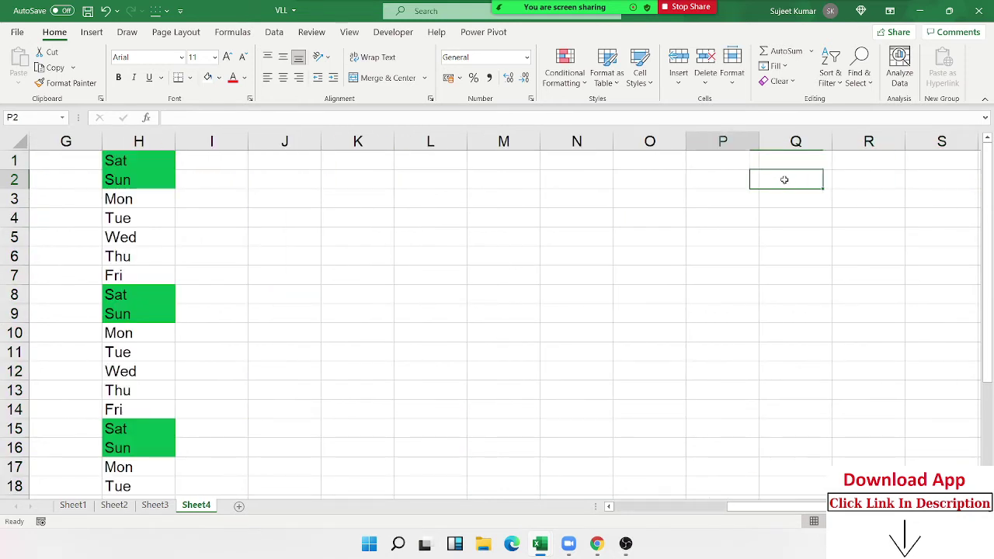
key("Left")
key("Left")
key("Left")
key("Up")
key("Left")
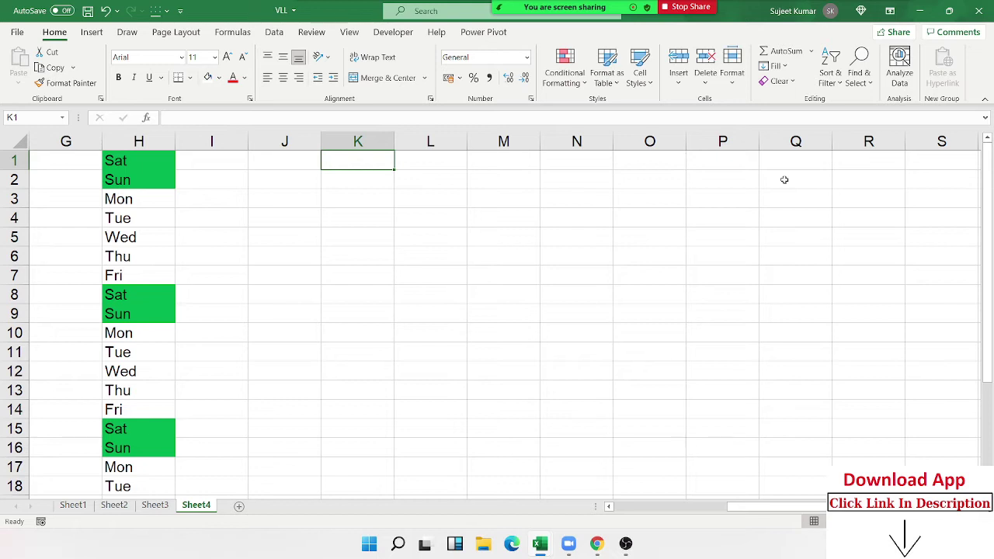
type("A/c")
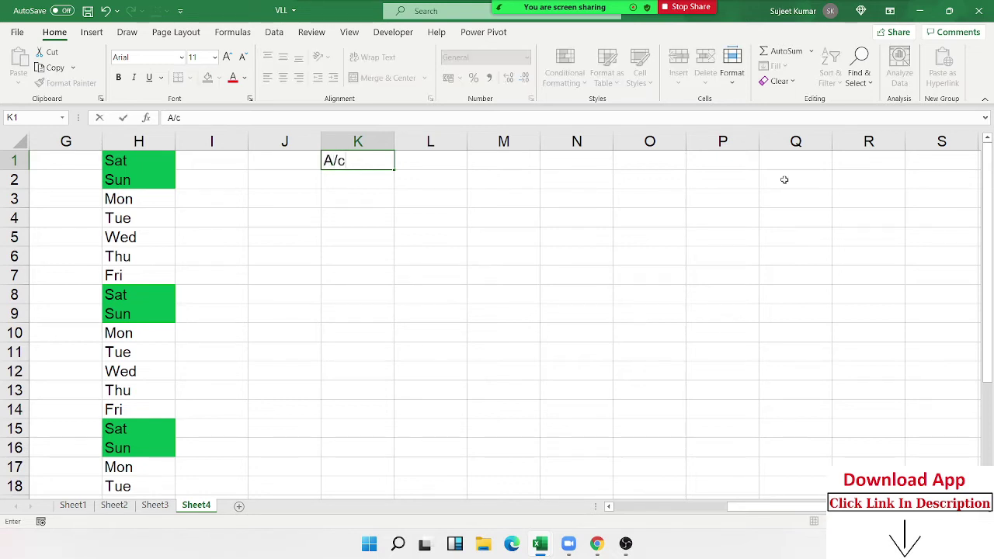
key("Return")
type("1")
key("Return")
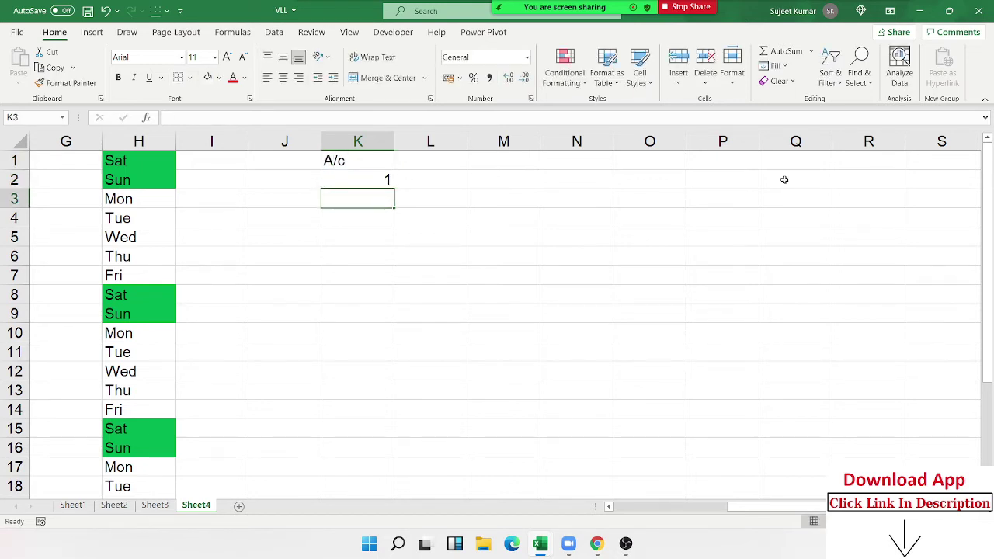
key("Down")
key("Down")
type("1")
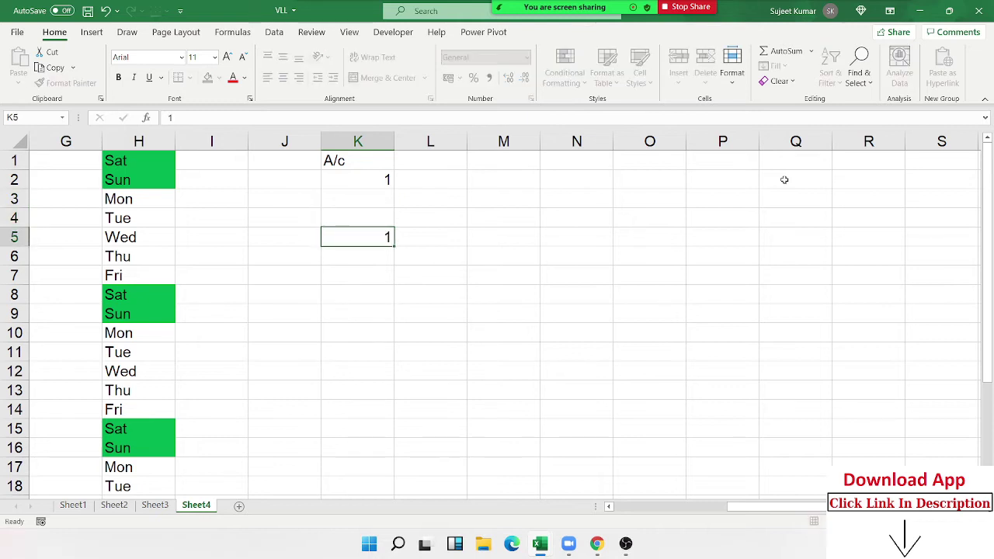
key("Return")
Highlight duplicate values in column K with the default light red fill
left_click(342, 141)
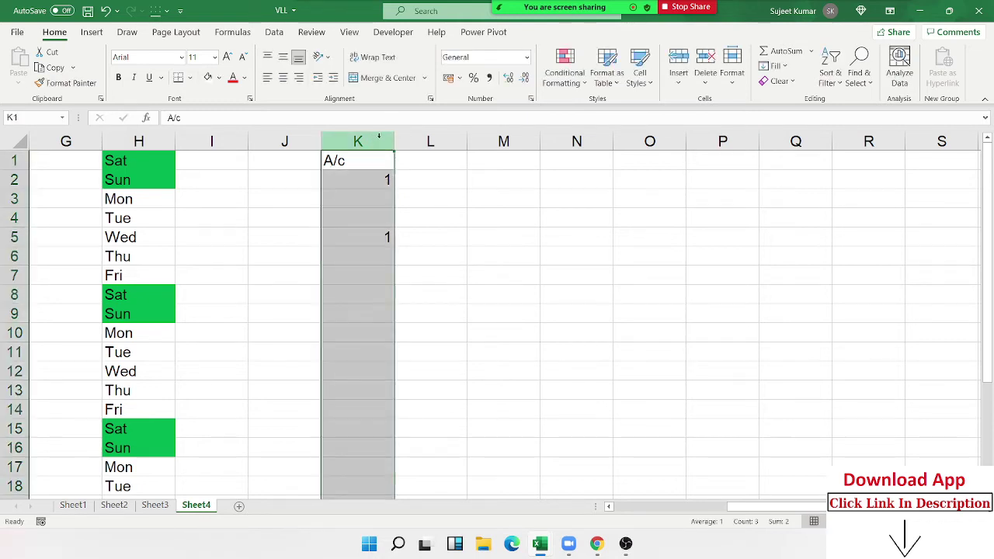
left_click(565, 68)
mouse_move(606, 109)
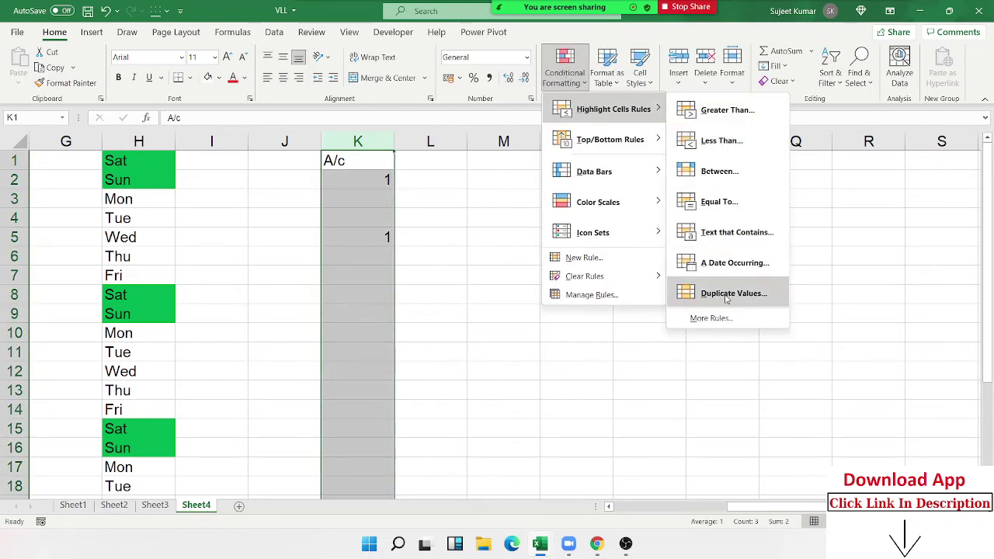
left_click(726, 290)
left_click(813, 306)
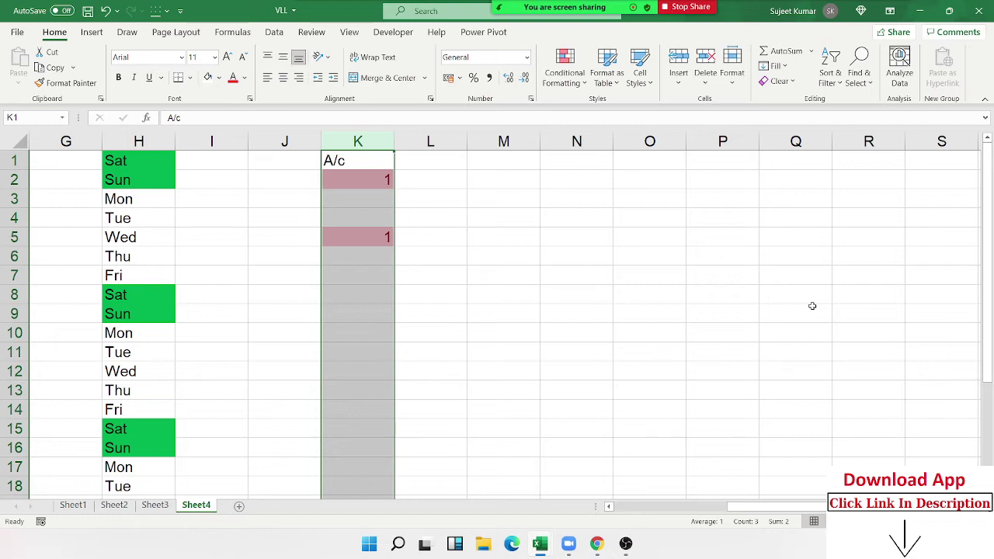
Enter 1 in K9 and K14, remove a test 1 from L2, and select from K5 downward
left_click(380, 317)
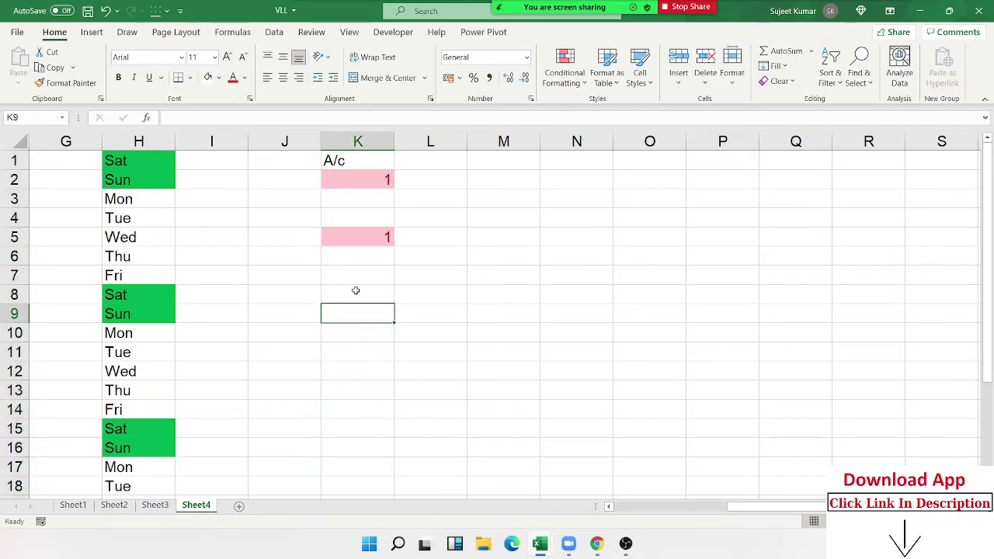
type("1")
left_click(358, 411)
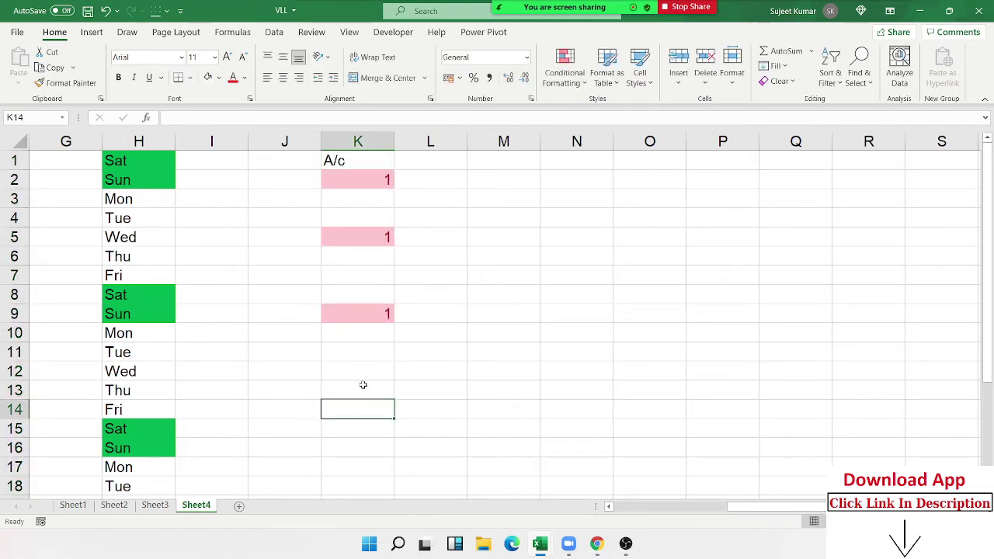
type("1")
left_click(516, 312)
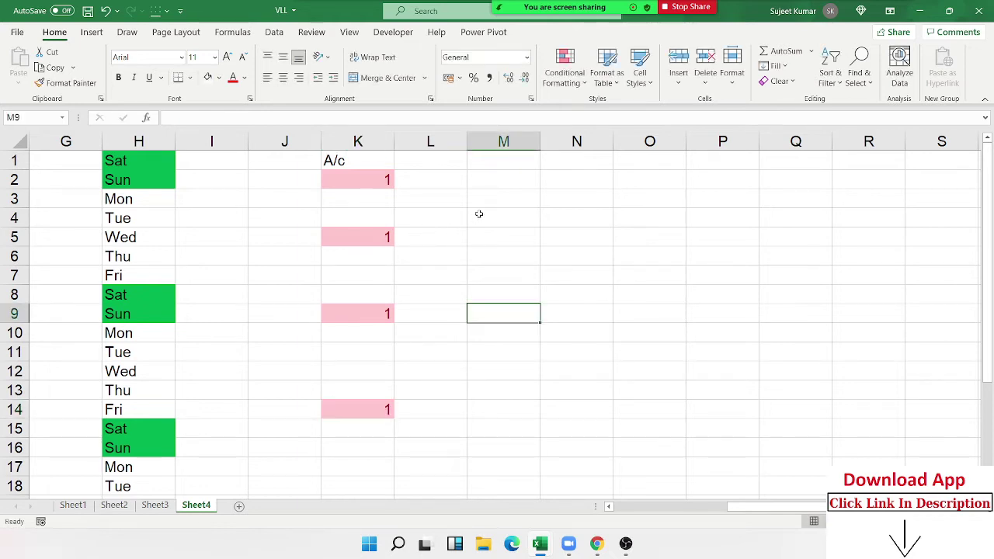
left_click(451, 181)
type("1")
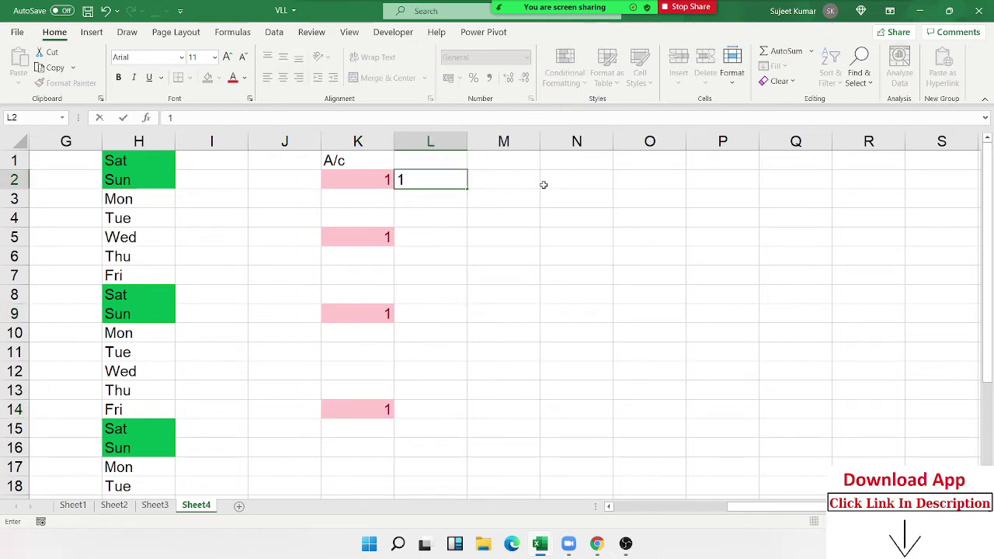
left_click(437, 247)
left_click(416, 173)
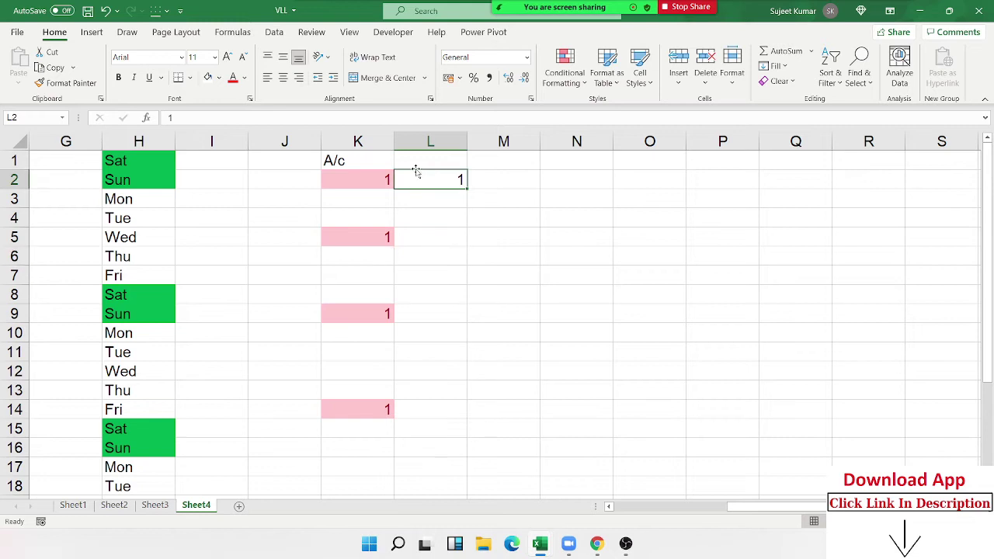
key("Delete")
key("Left")
key("Down")
key("Down")
key("Down")
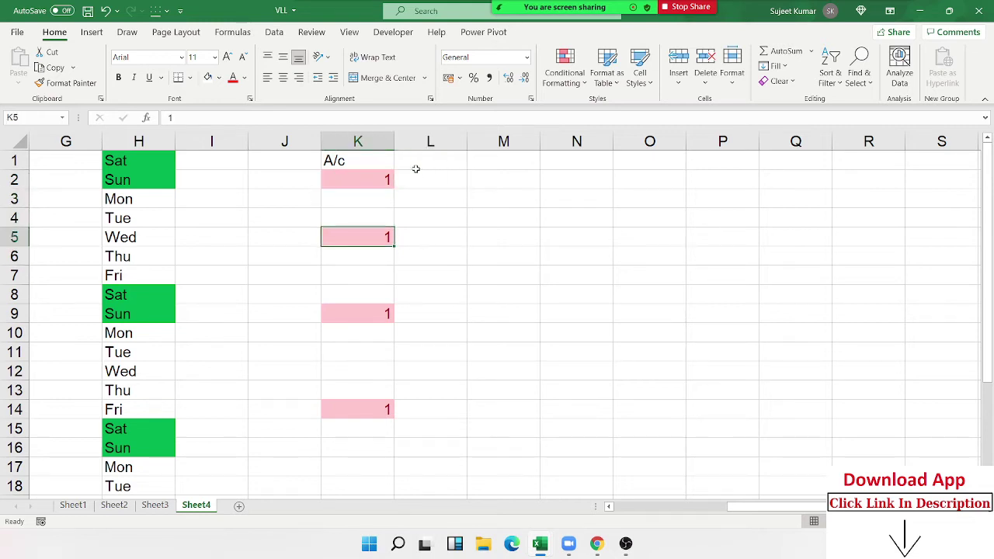
key("shift+Down")
key("shift+Down")
key("shift+Down")
key("shift+Down")
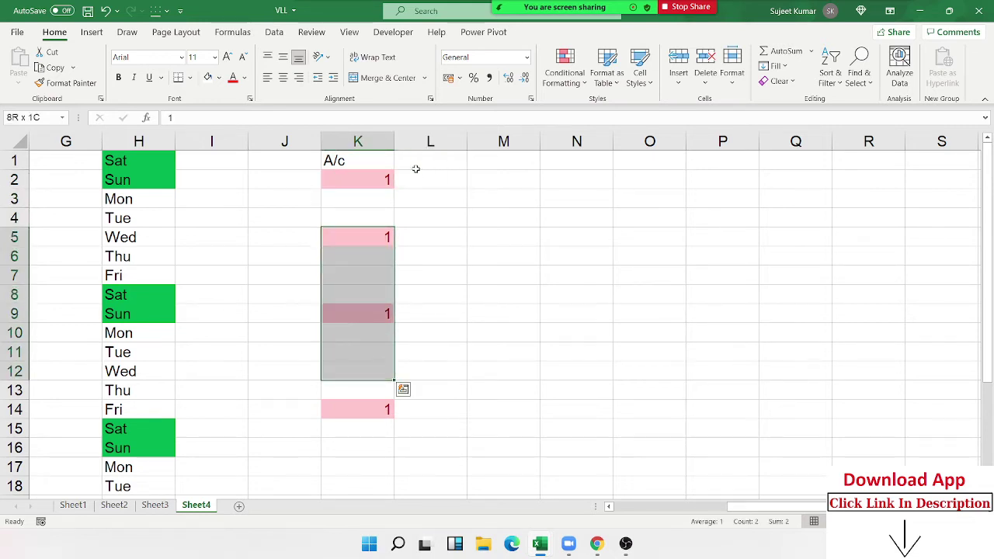
key("shift+Down")
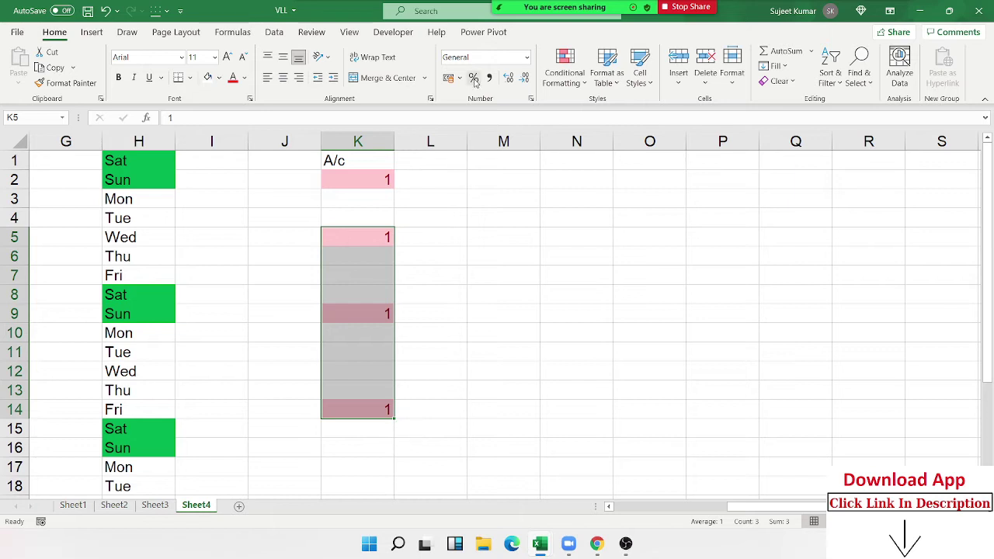
left_click(415, 180)
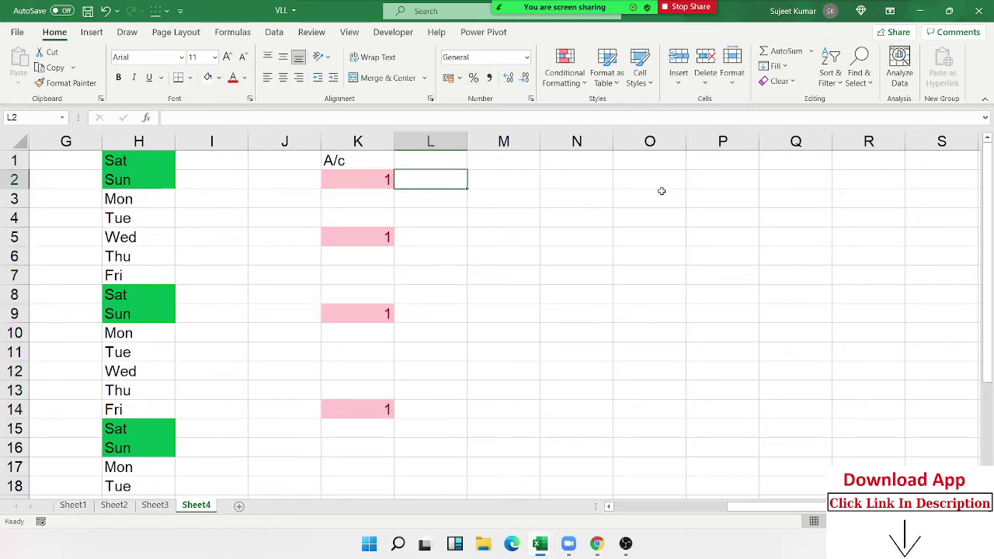
type("=cou")
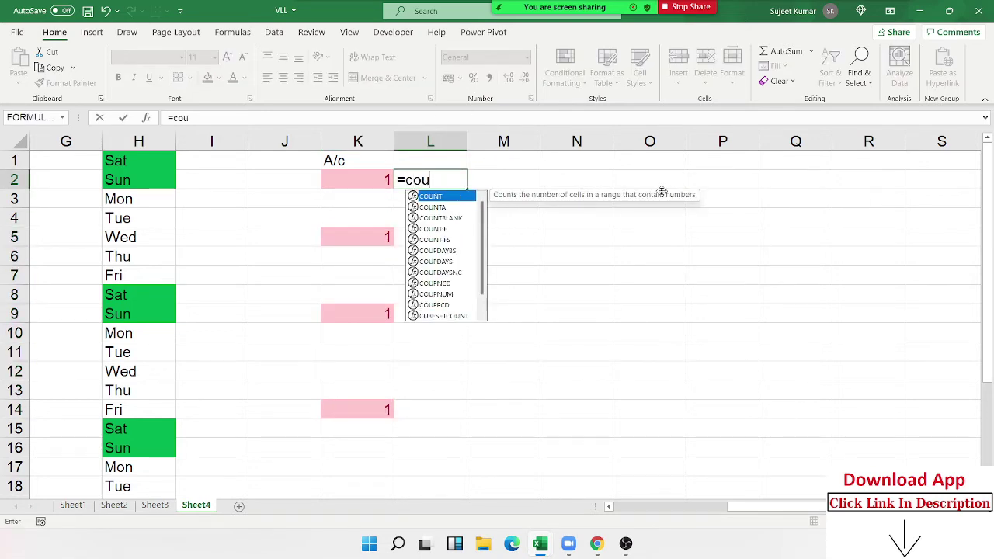
key("Down")
key("Down")
key("Down")
key("Tab")
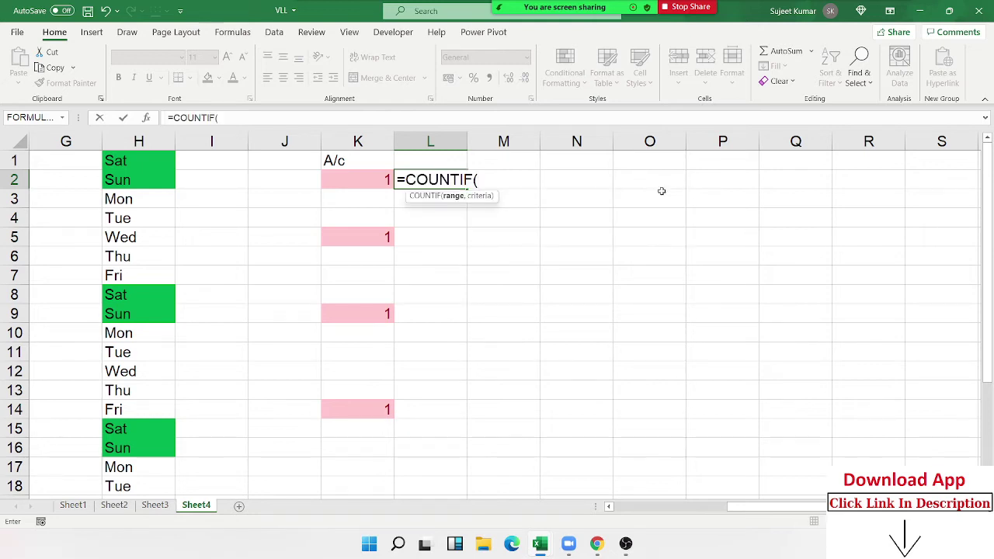
left_click(360, 141)
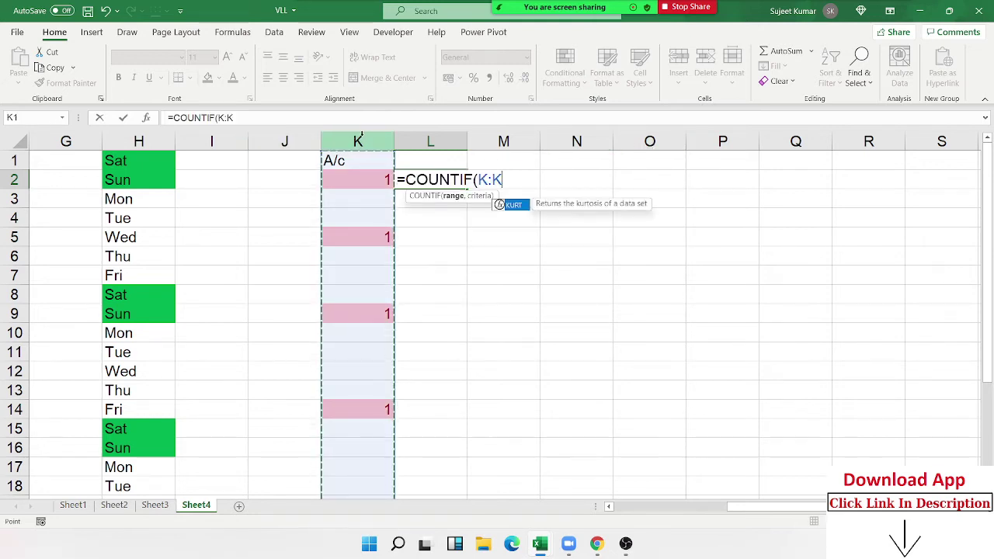
type(",")
left_click(357, 179)
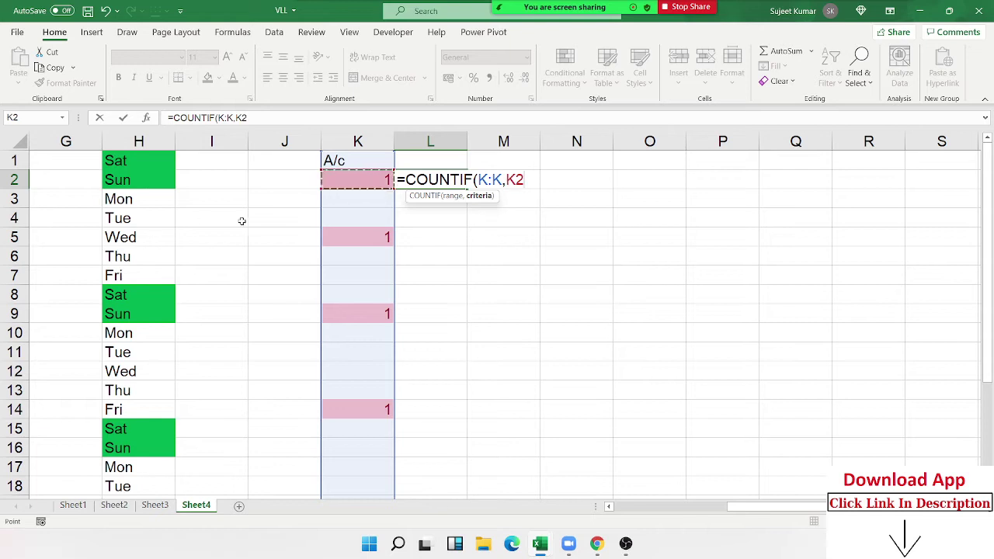
key("Return")
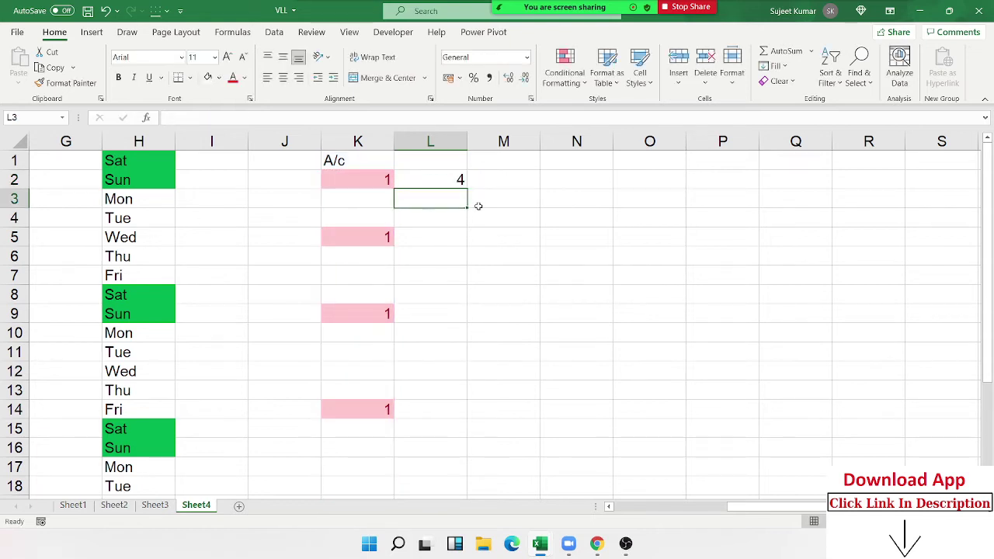
left_click(453, 181)
left_click_drag(466, 189, 454, 418)
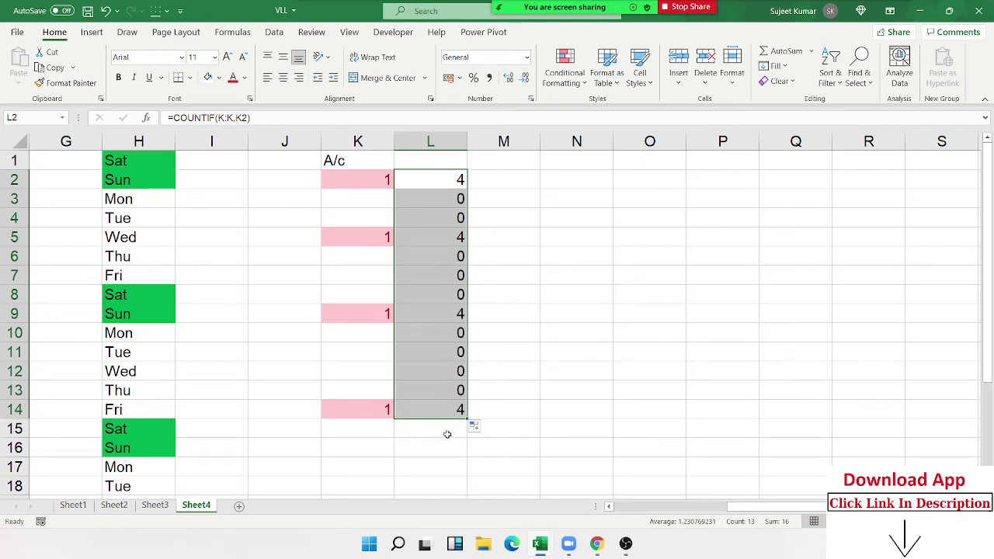
key("shift+Up")
key("shift+Up")
key("shift+Up")
key("shift+Up")
key("shift+Up")
key("shift+Up")
type("1")
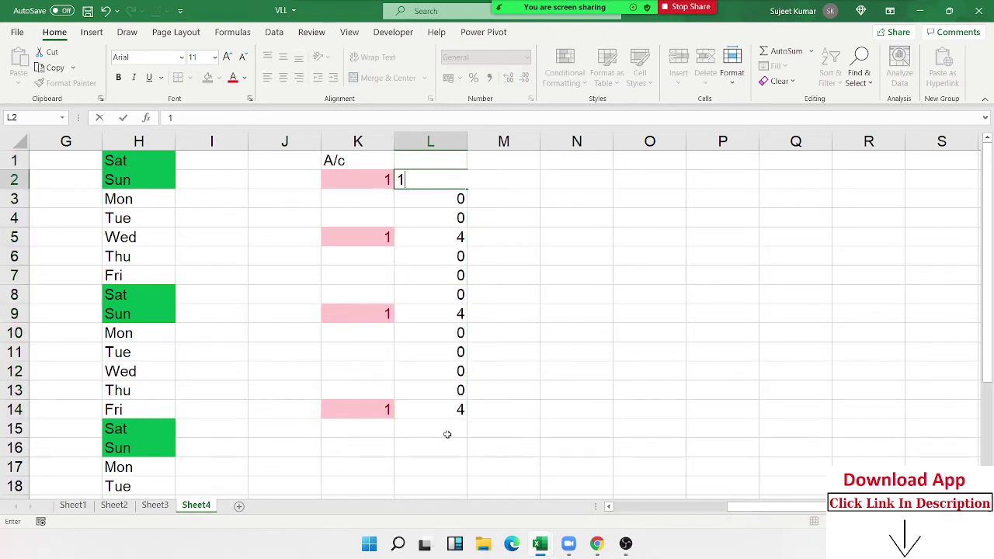
key("Return")
key("Down")
key("Down")
type("2")
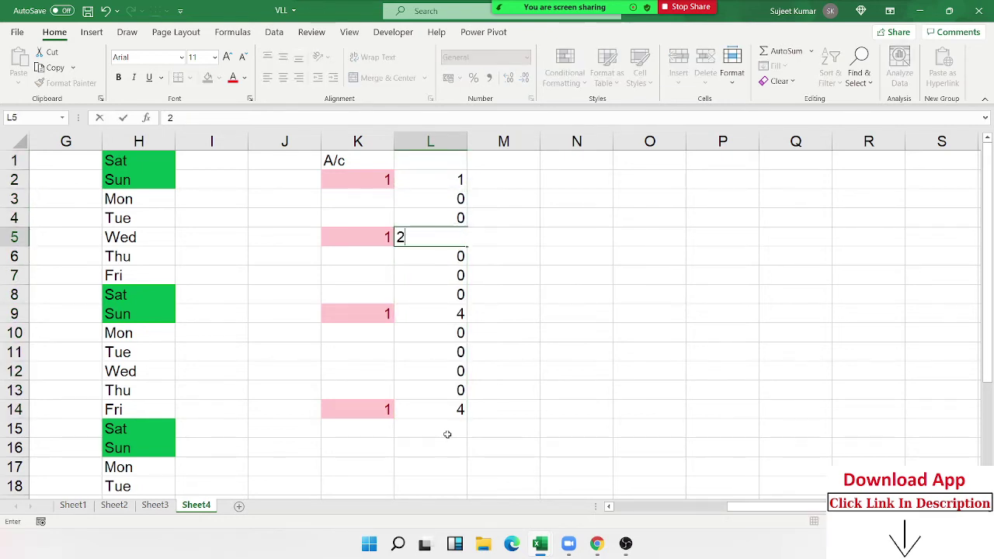
key("Return")
key("Down")
key("Down")
key("Down")
type("3")
key("Return")
key("Down")
key("Down")
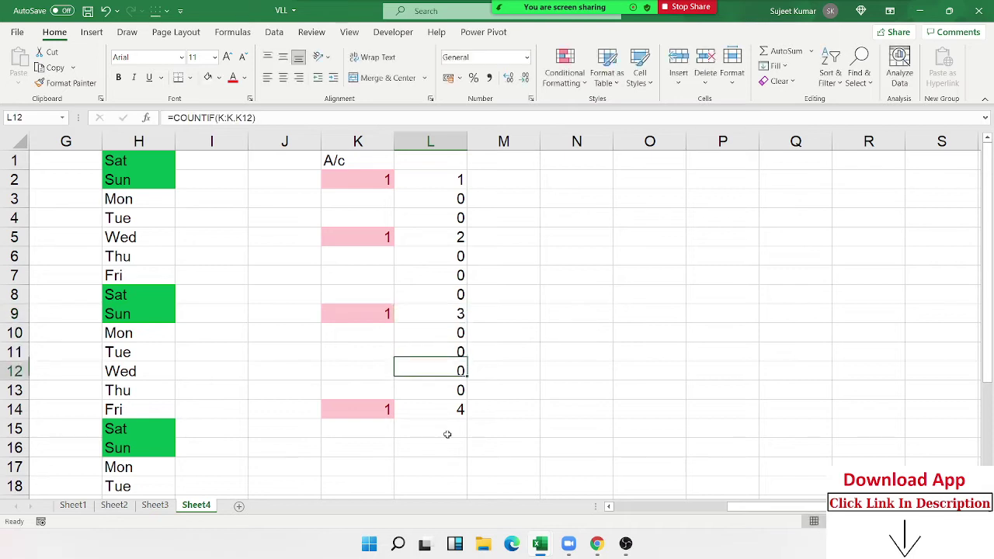
key("Down")
key("Down")
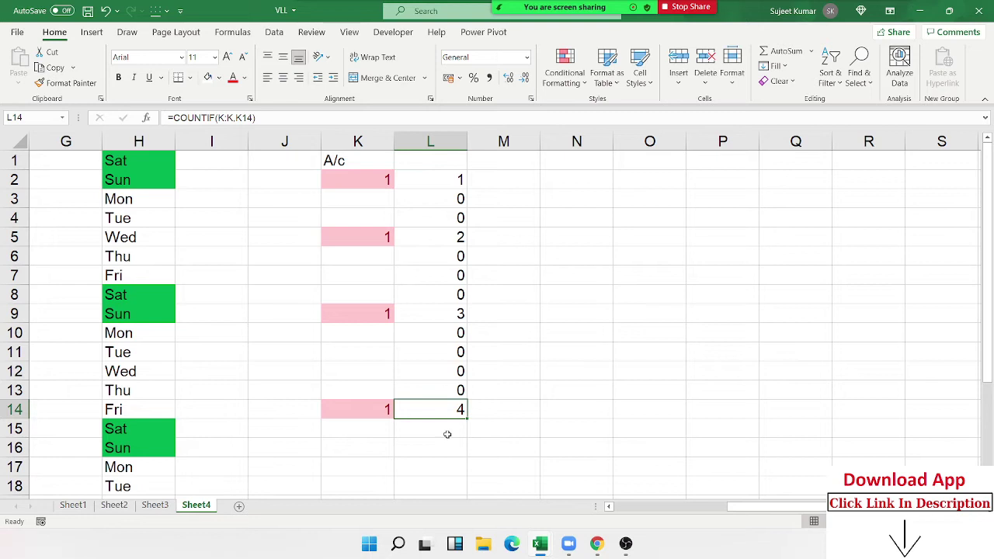
left_click(457, 183)
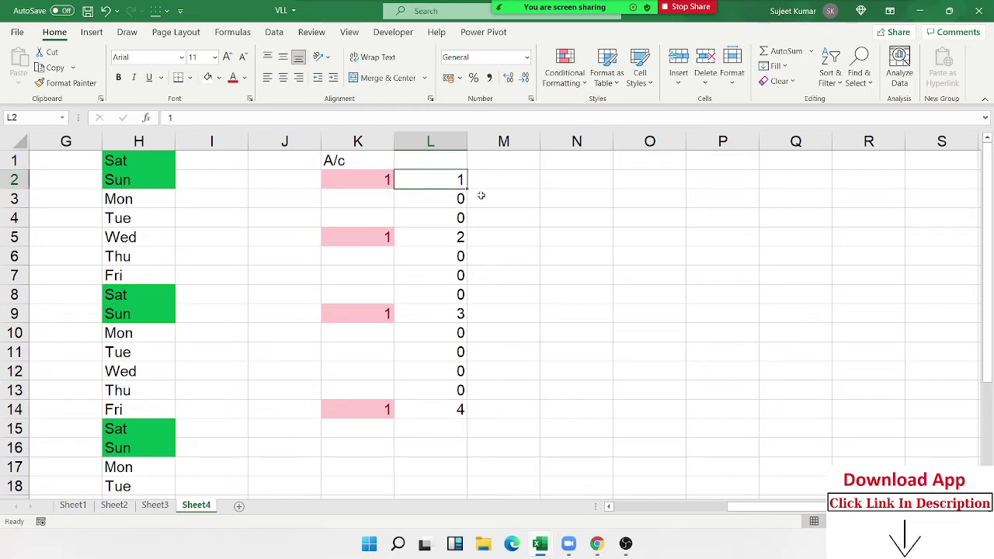
key("ctrl+shift+Down")
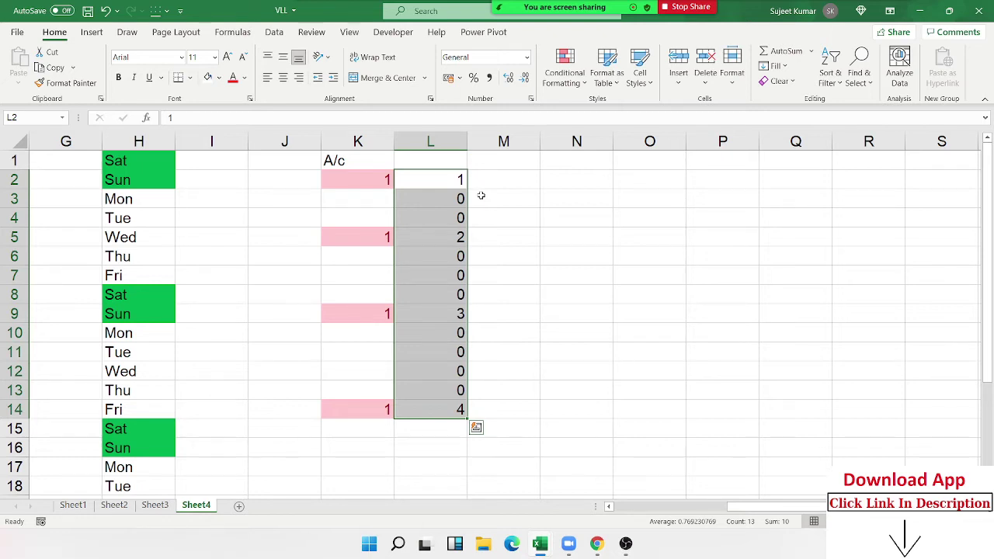
key("Delete")
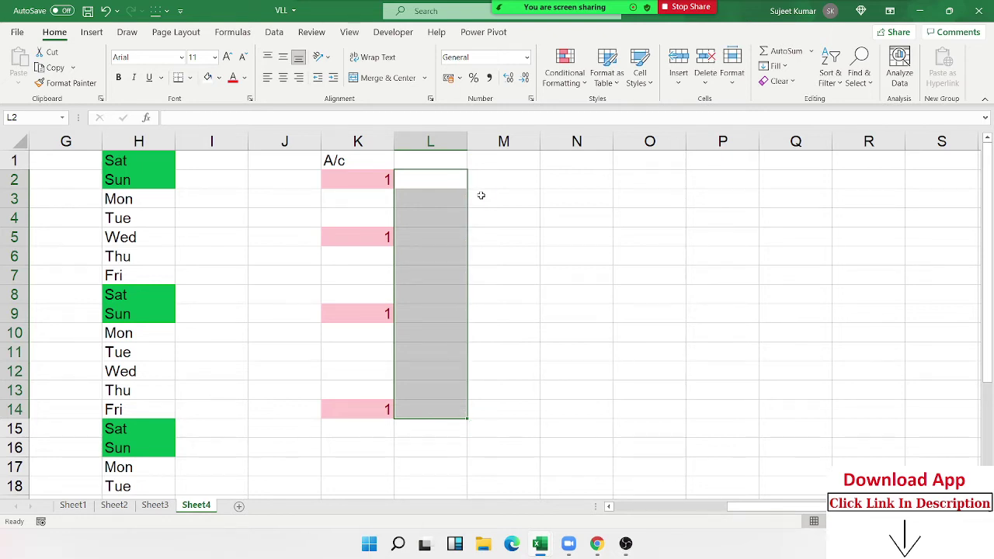
key("Up")
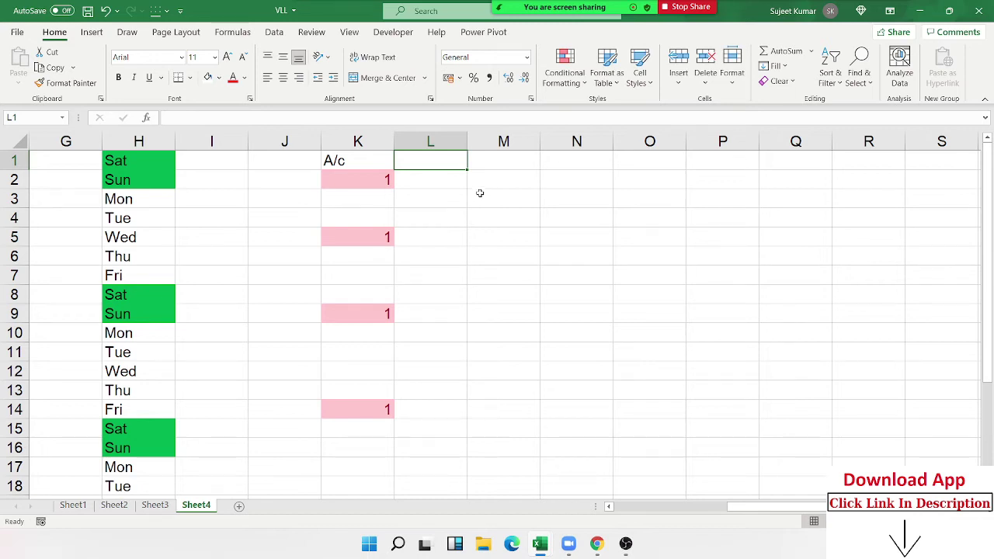
Enter =COUNTIF(K2:K2,K2) in cell L2
left_click(426, 184)
type("=")
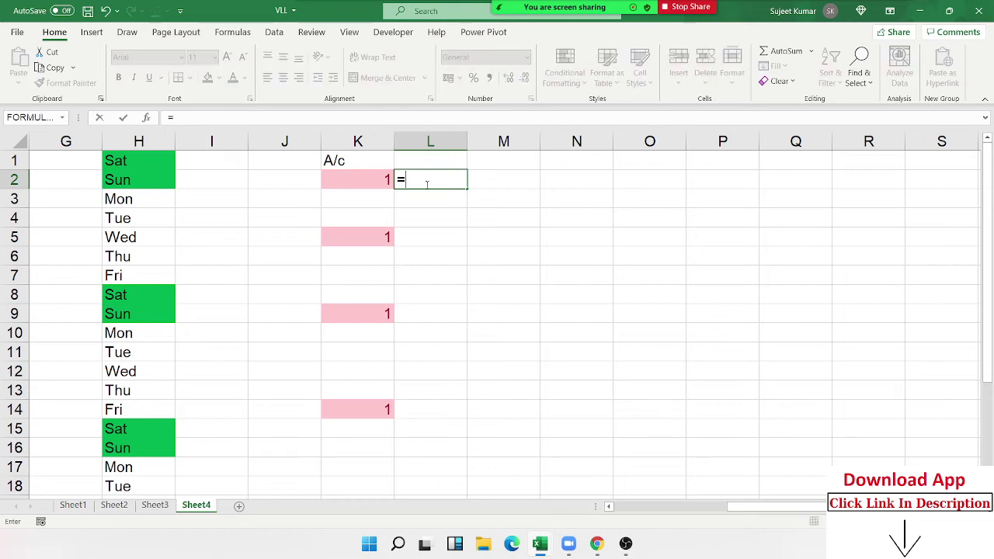
type("cou")
key("Down")
key("Down")
key("Down")
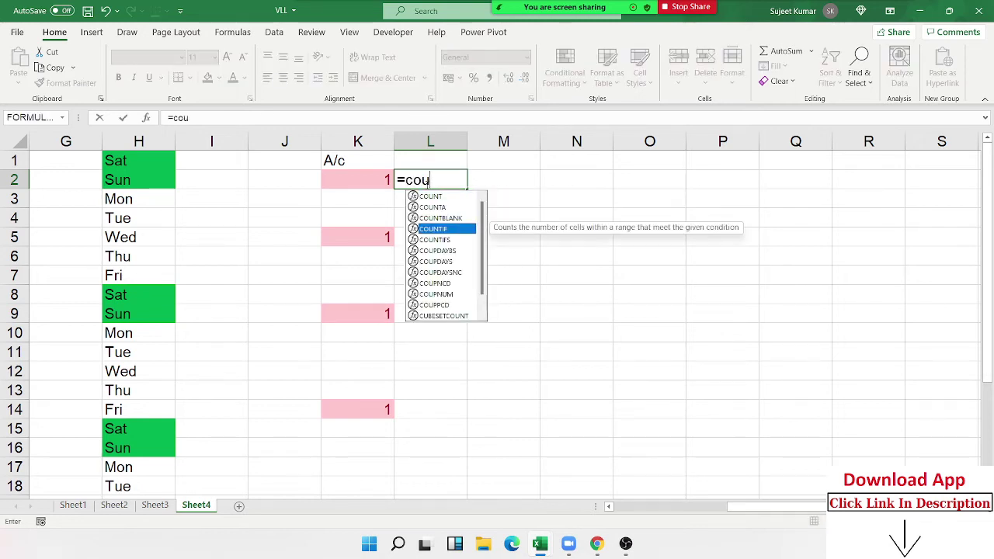
key("Tab")
key("Left")
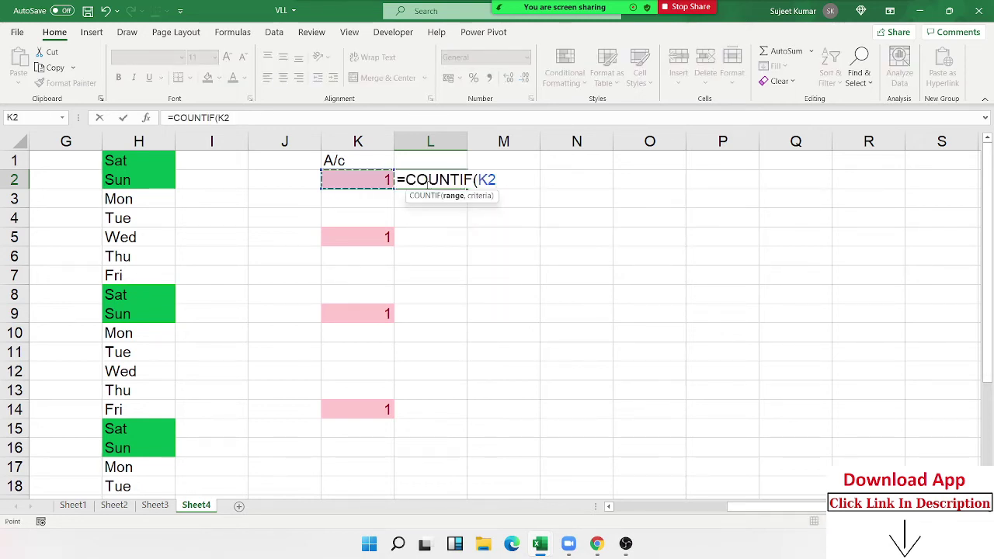
key("F8")
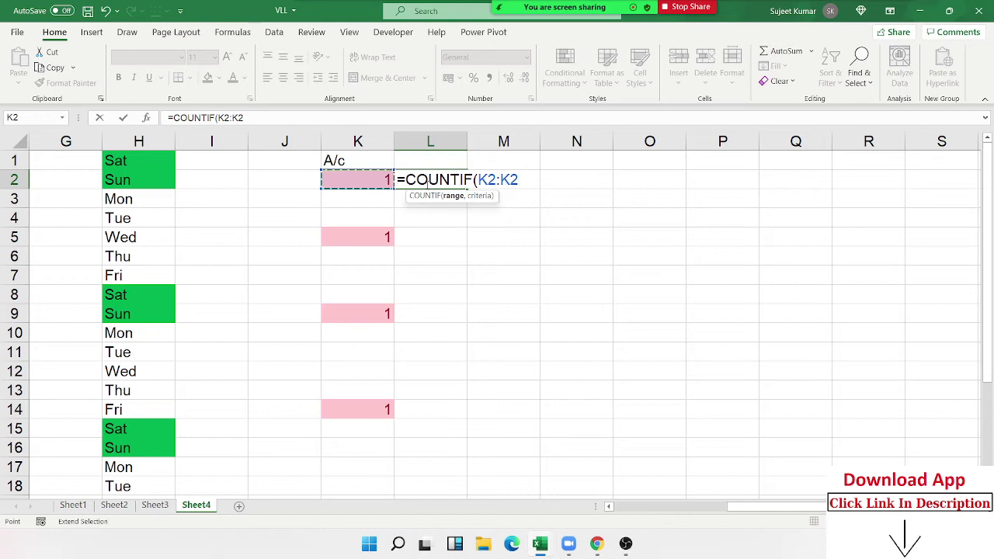
type(",")
left_click(372, 180)
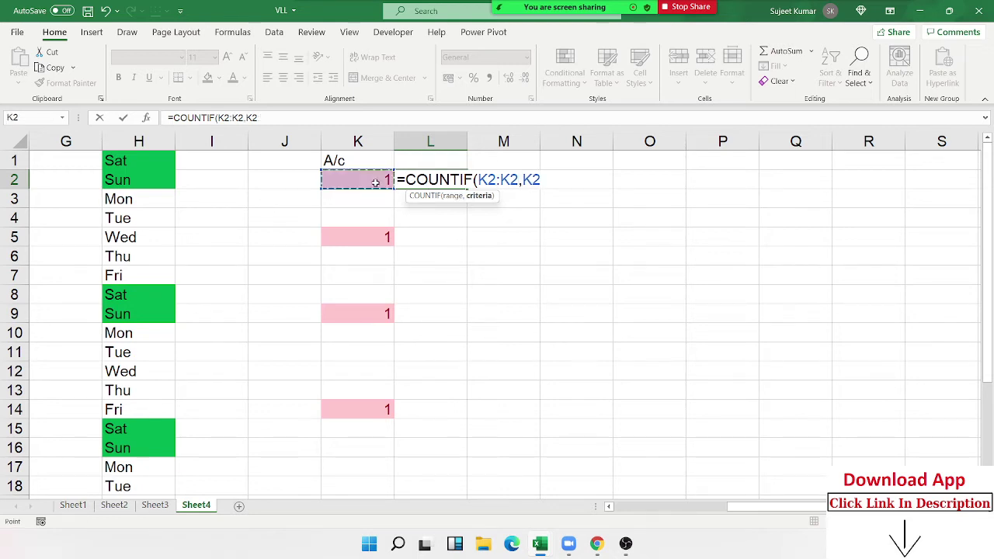
type(")")
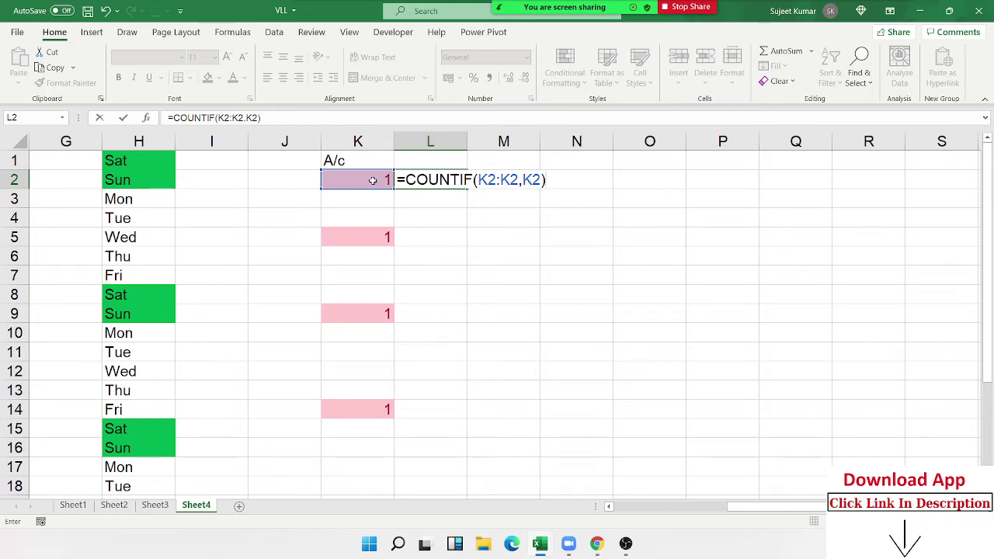
key("Return")
Fill the L2 formula down through L12
key("Up")
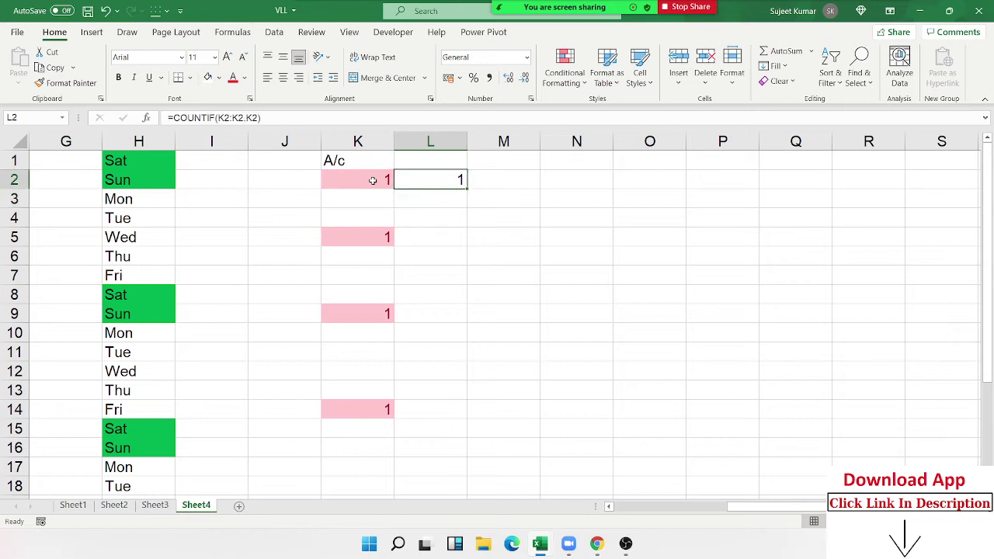
key("shift+Down")
key("shift+Down")
key("shift+Down")
key("shift+Down")
key("shift+Down")
key("shift+Down")
key("shift+Down")
key("shift+Down")
key("shift+Down")
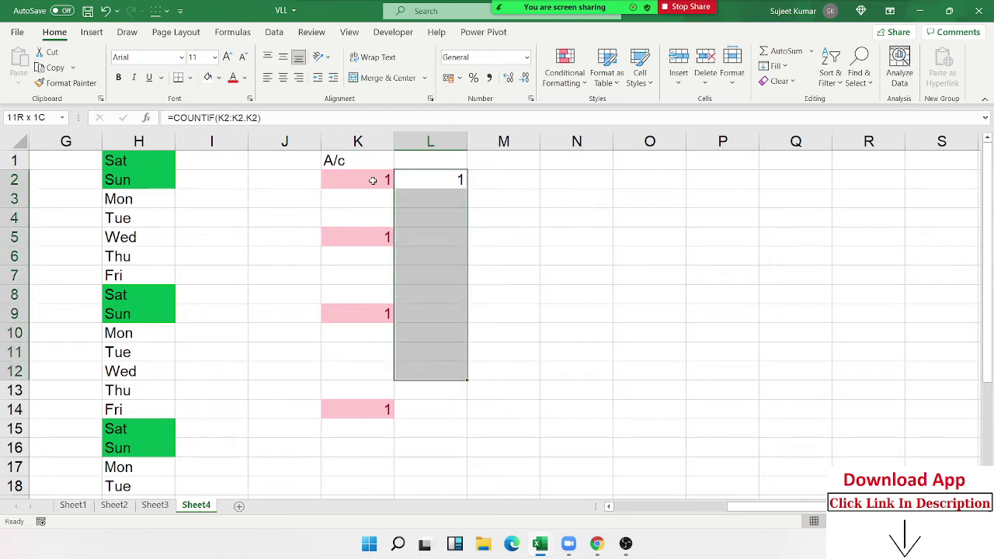
key("ctrl+d")
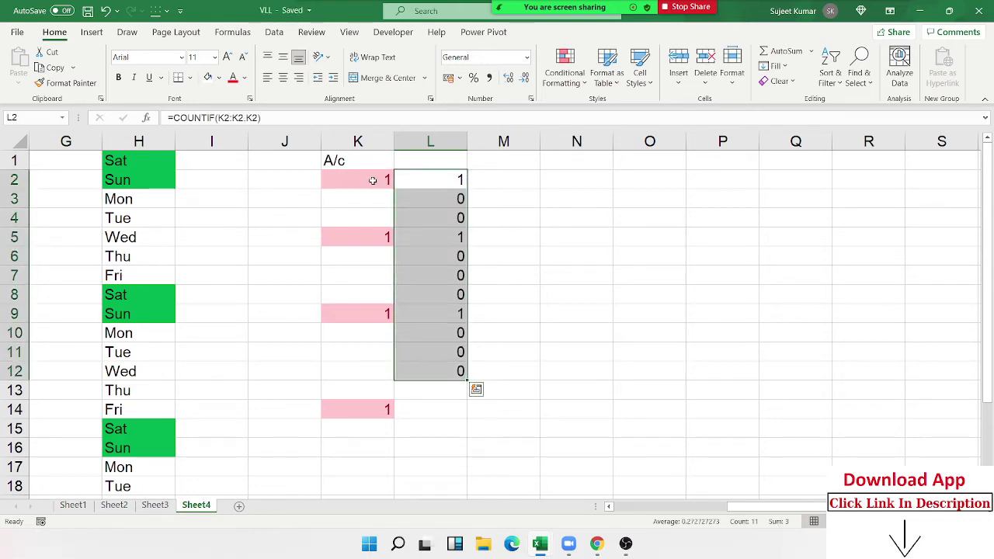
Undo the fill and anchor L2's formula as =COUNTIF($K$2:K2,K2)
key("ctrl+z")
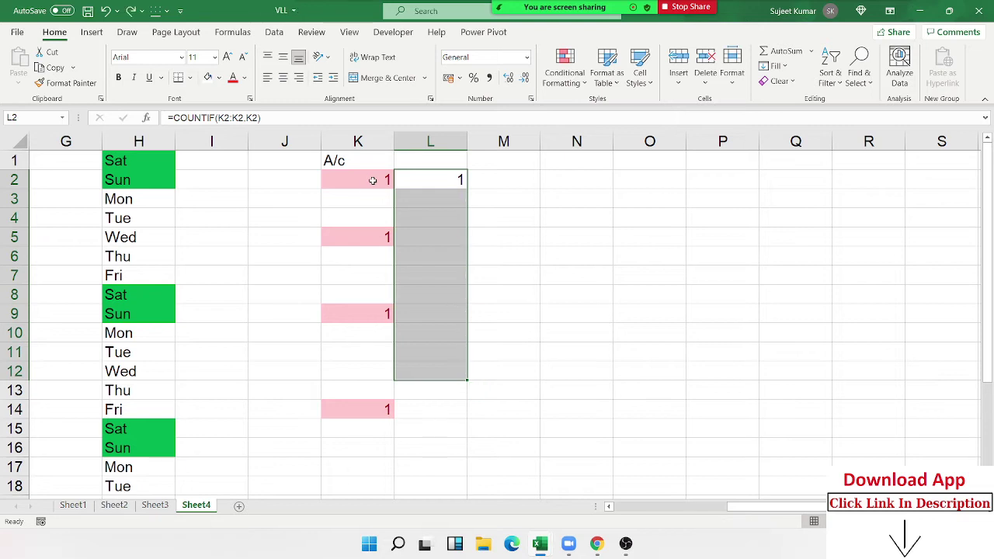
key("shift+Up")
key("shift+Up")
key("shift+Up")
key("F2")
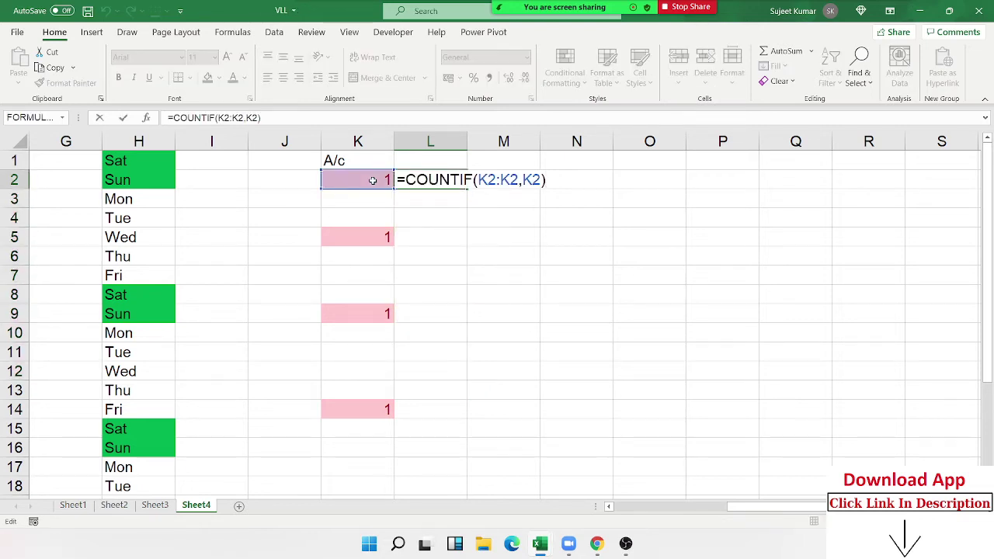
left_click(488, 179)
key("F4")
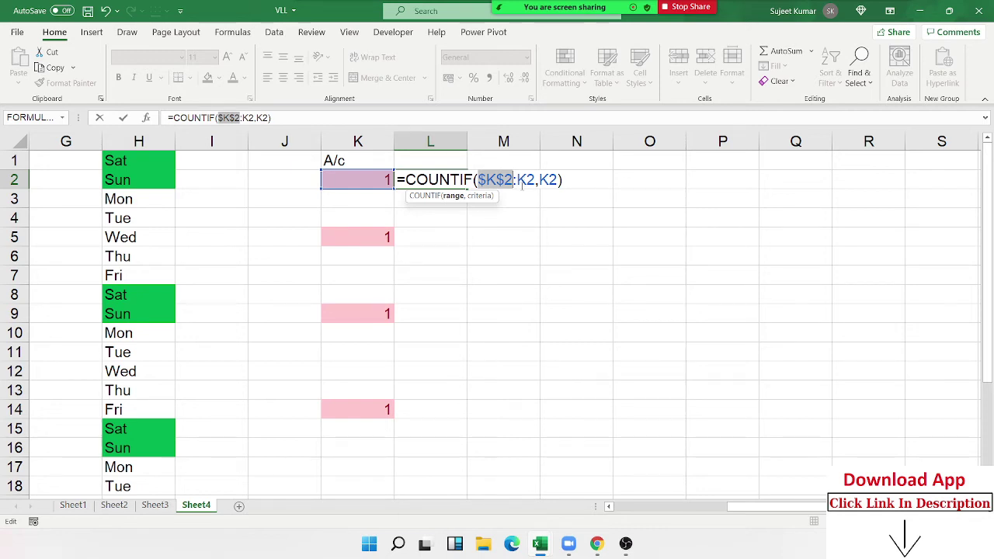
key("Return")
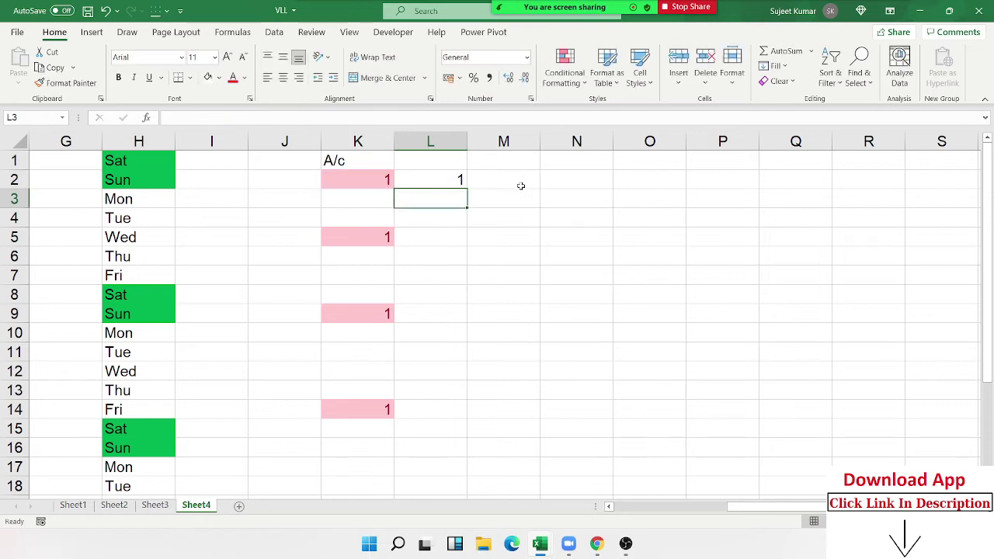
Fill the anchored formula down through L5 and inspect the adjusted references
key("ctrl+d")
key("F2")
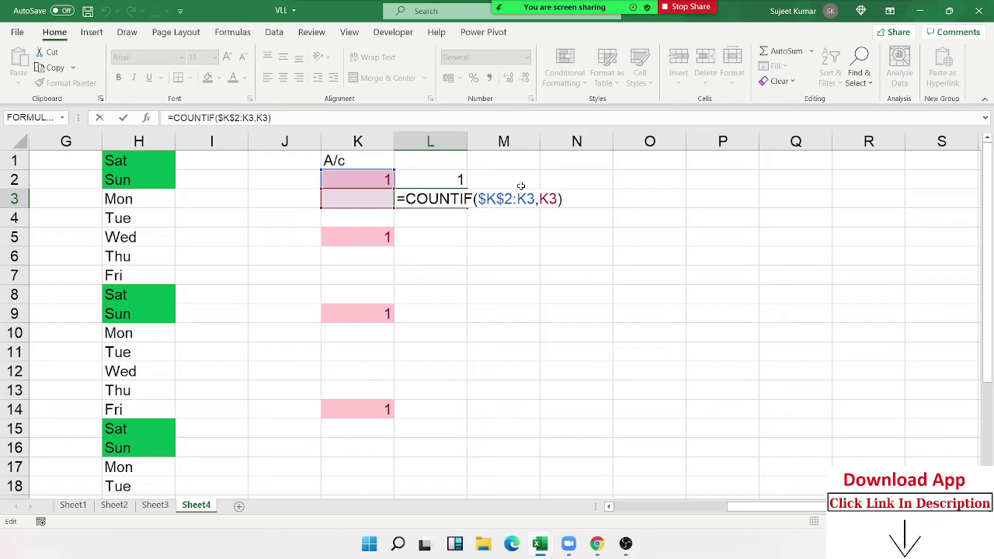
key("ctrl+Return")
key("shift+Down")
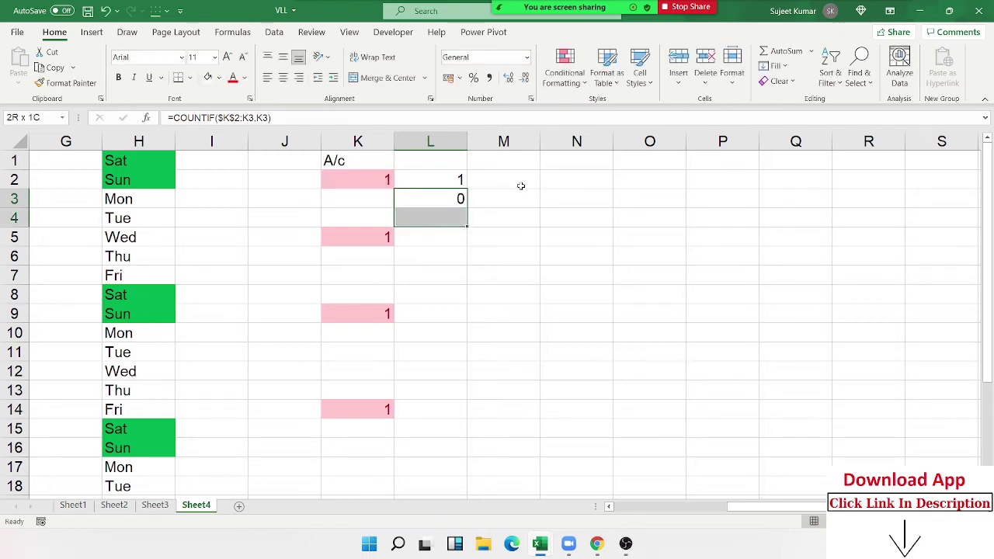
key("shift+Down")
key("ctrl+d")
key("Down")
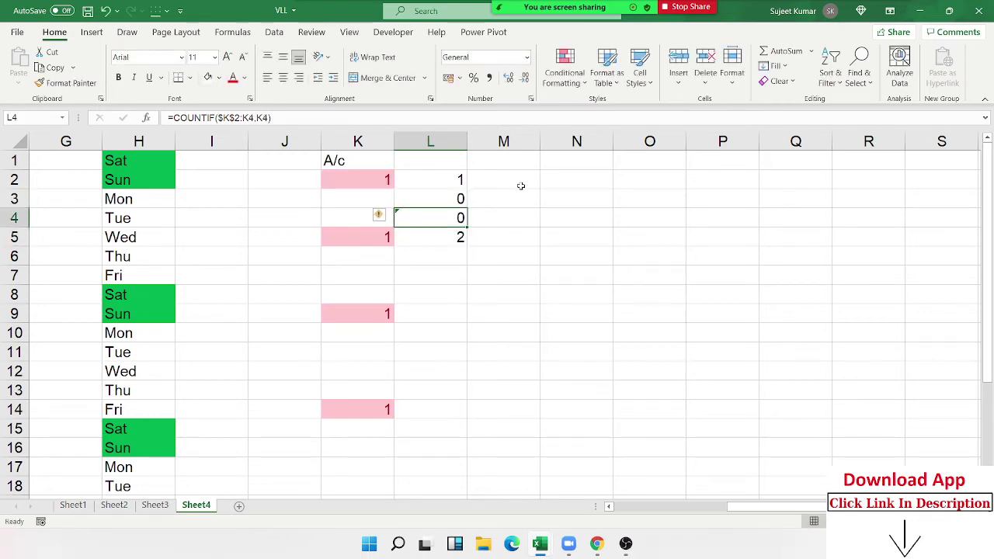
key("Down")
key("F2")
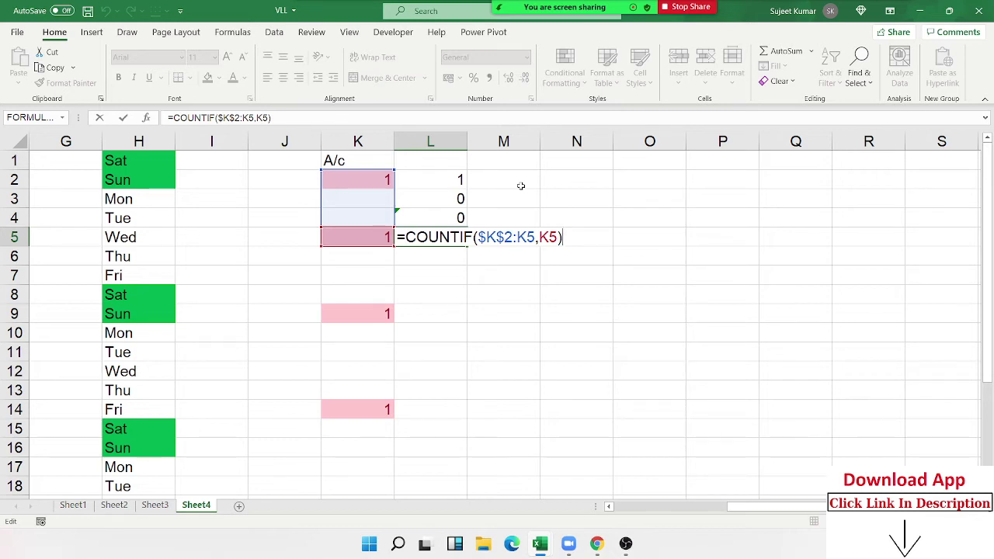
key("ctrl+Return")
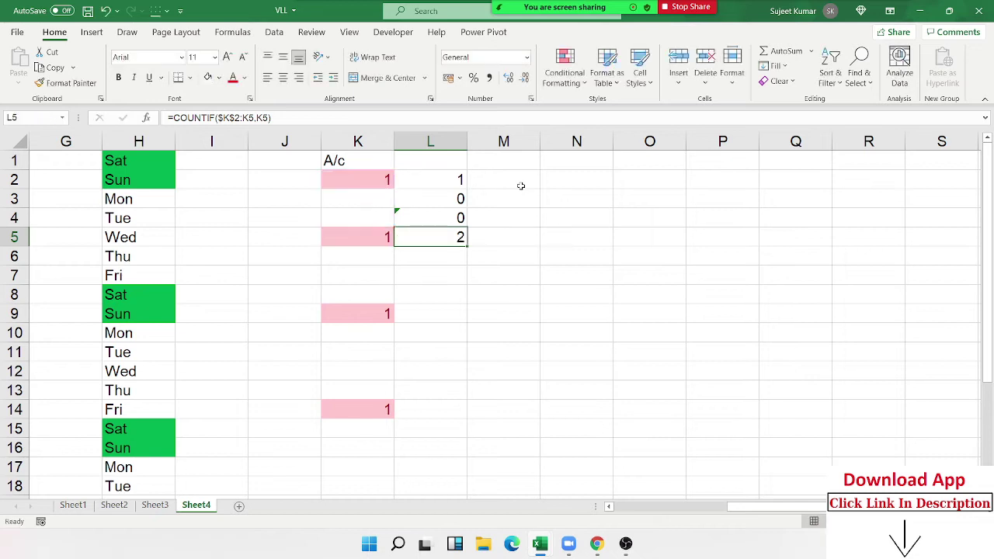
Extend the formula down to row 14, then clear L3:L14
key("Up")
key("Up")
key("Up")
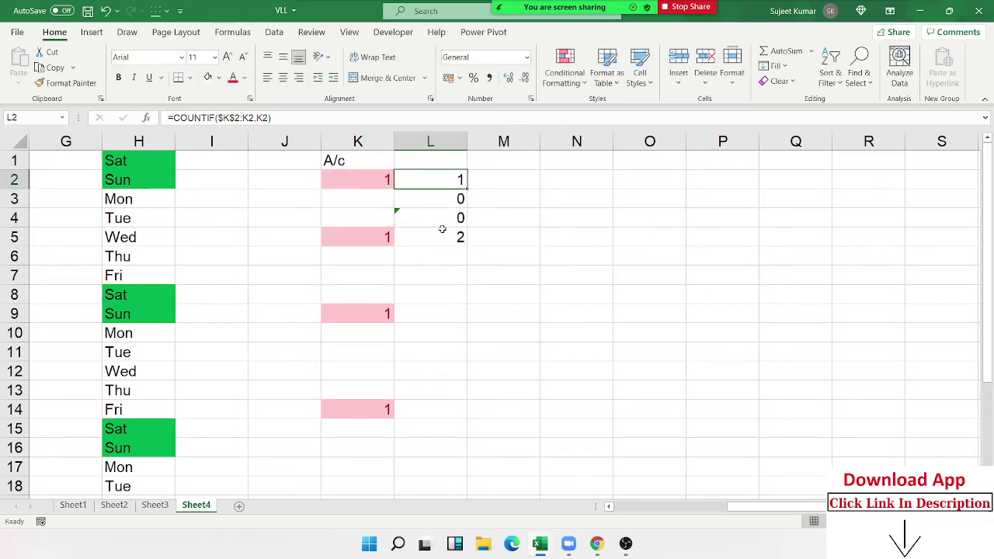
key("Down")
key("Down")
key("Down")
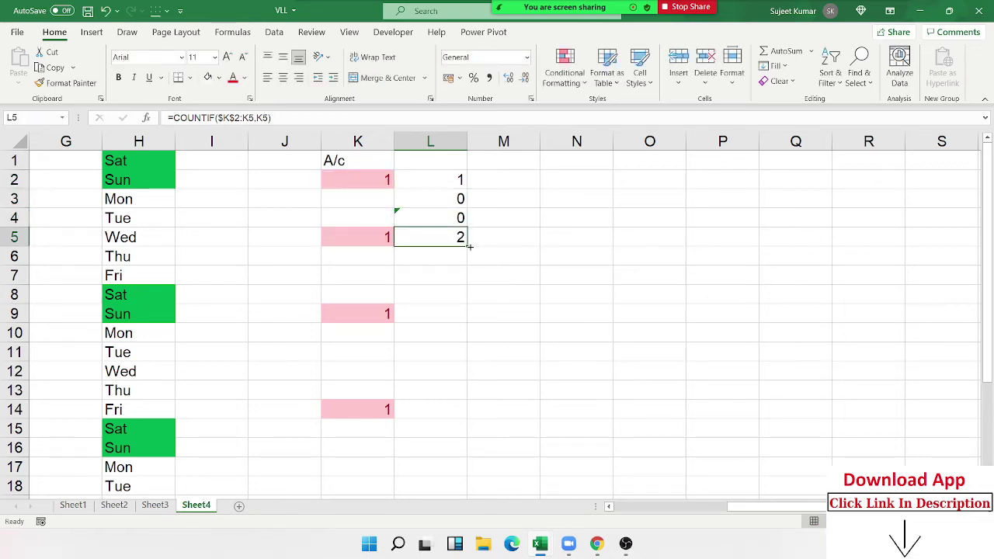
key("Down")
key("Up")
mouse_move(461, 246)
left_mouse_down()
mouse_move(457, 424)
mouse_move(447, 220)
mouse_move(436, 200)
left_mouse_up()
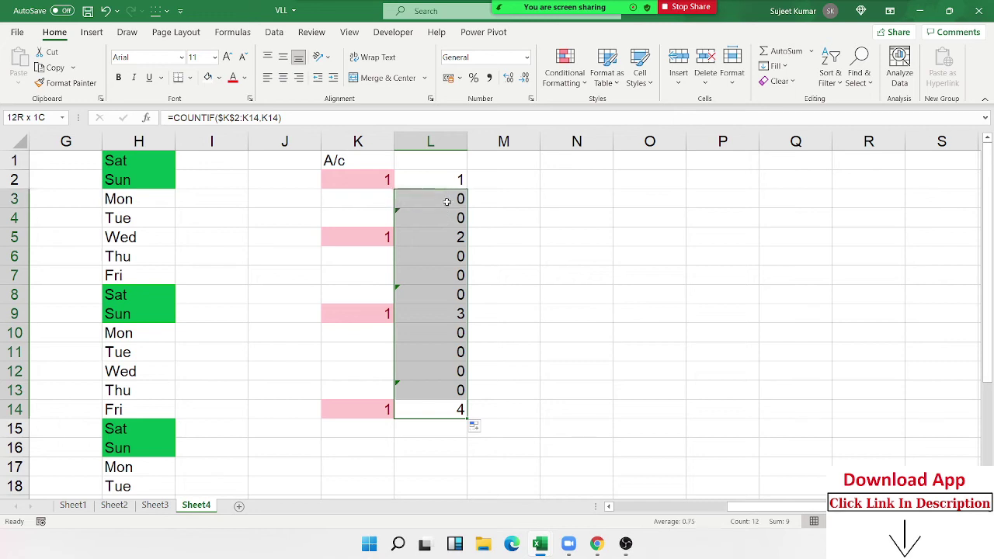
key("Delete")
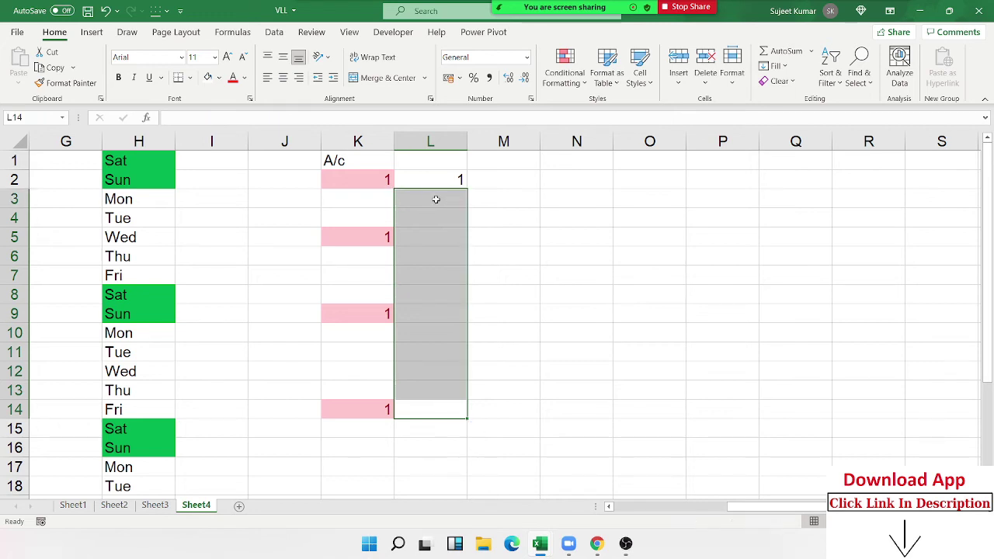
key("Up")
Select the full COUNTIF formula text in L2 for copying
left_click(464, 180)
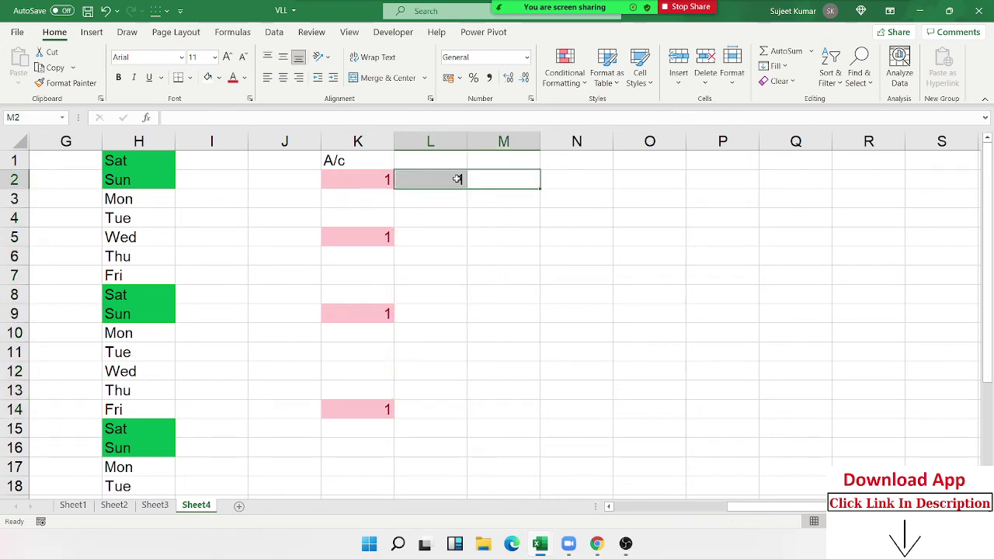
key("F2")
left_click_drag(404, 179, 562, 180)
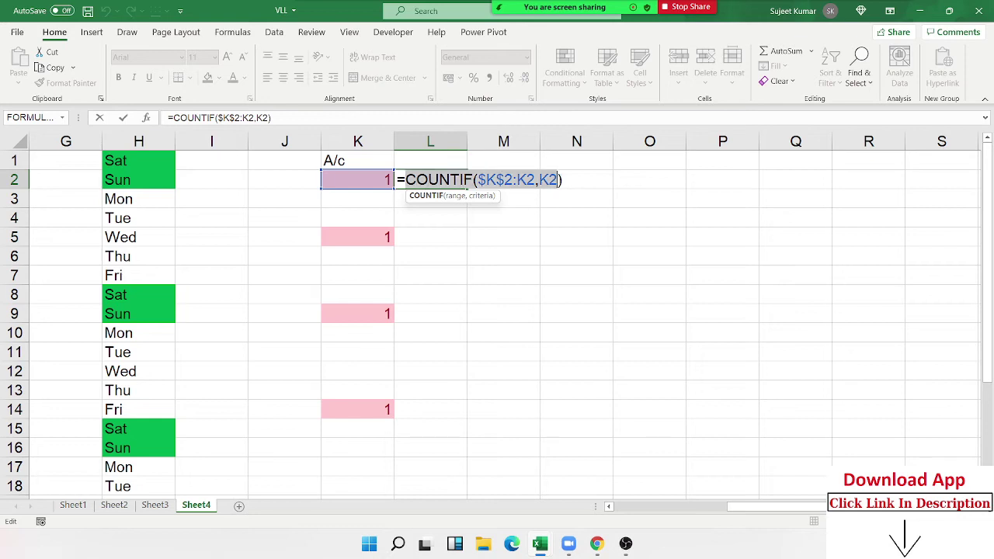
Select K2 and clear all conditional formatting rules from the entire sheet
key("ctrl+Return")
left_click(359, 176)
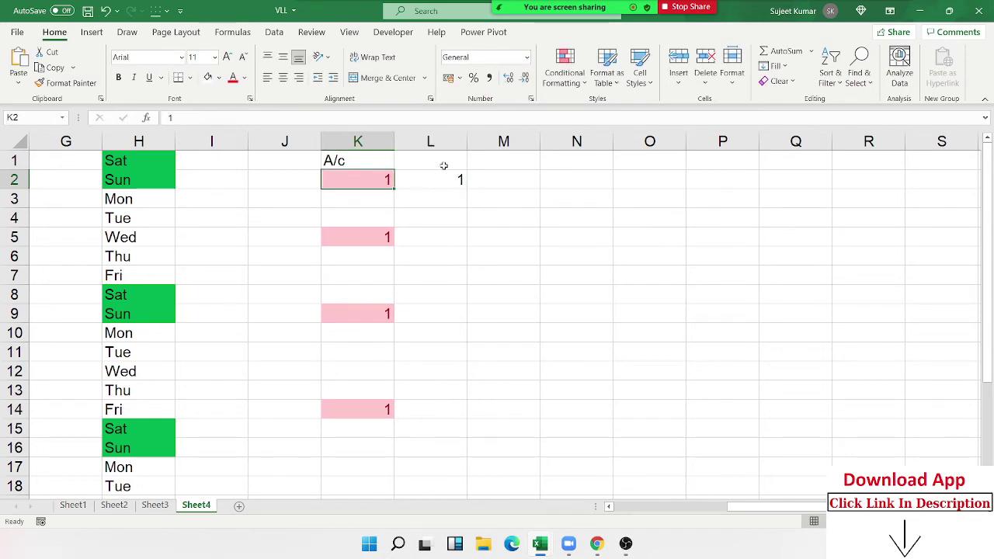
left_click(564, 68)
mouse_move(603, 276)
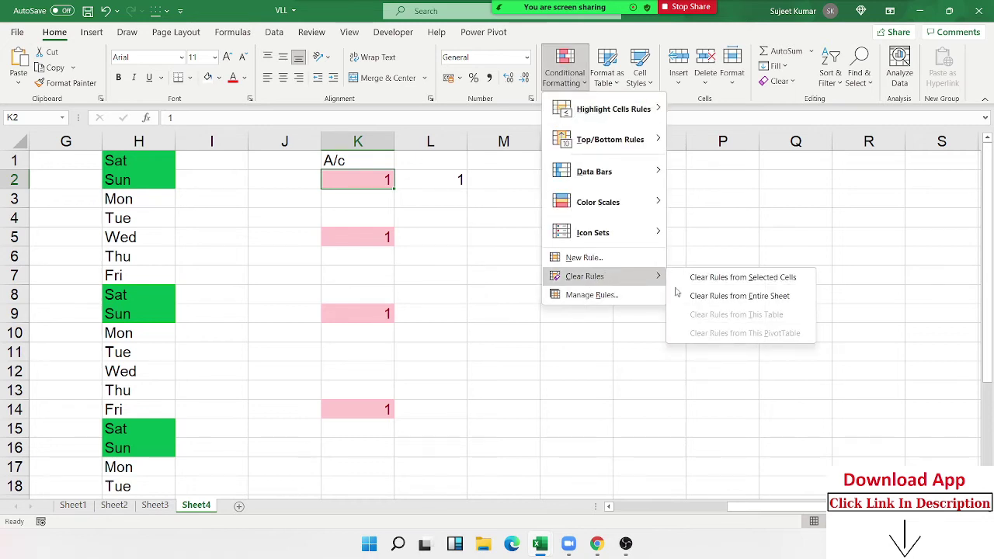
left_click(691, 294)
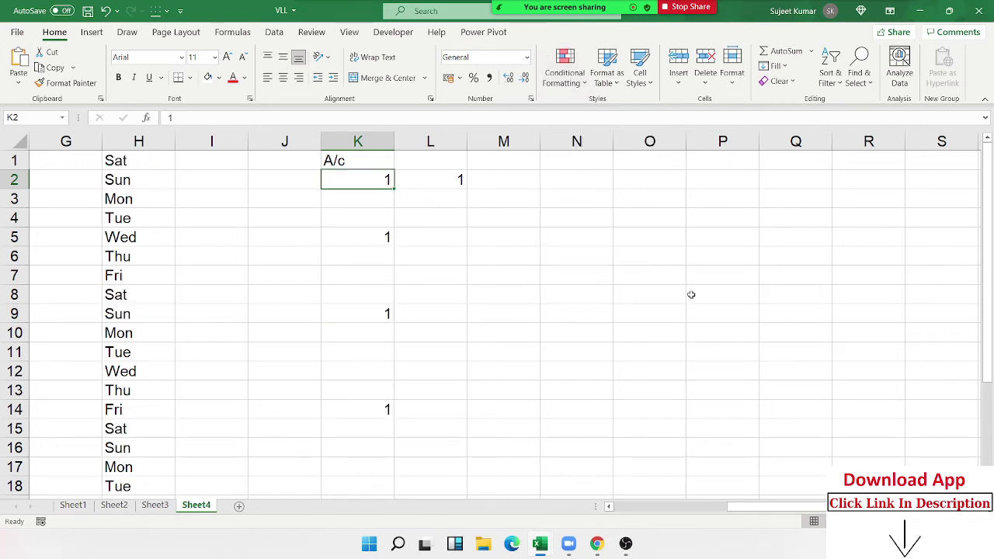
Create a formula rule =COUNTIF($K$2:K2,K2)>1 with red fill for K2
left_click(572, 87)
mouse_move(603, 276)
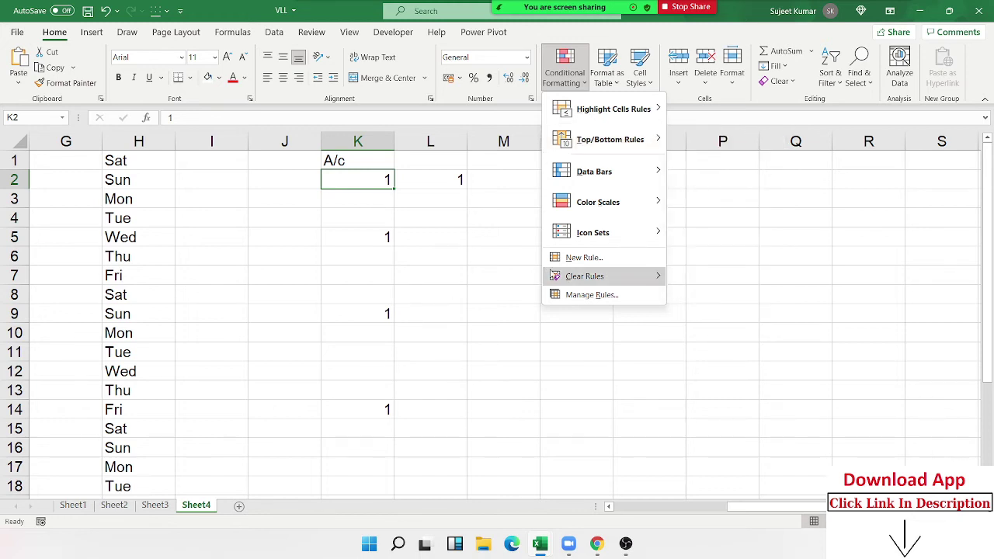
left_click(577, 257)
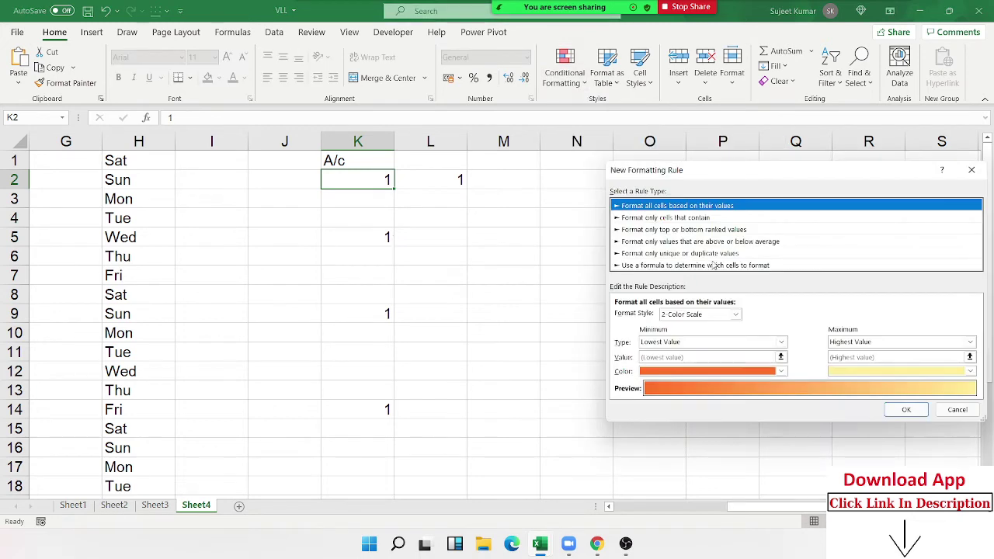
left_click(694, 266)
left_click(660, 314)
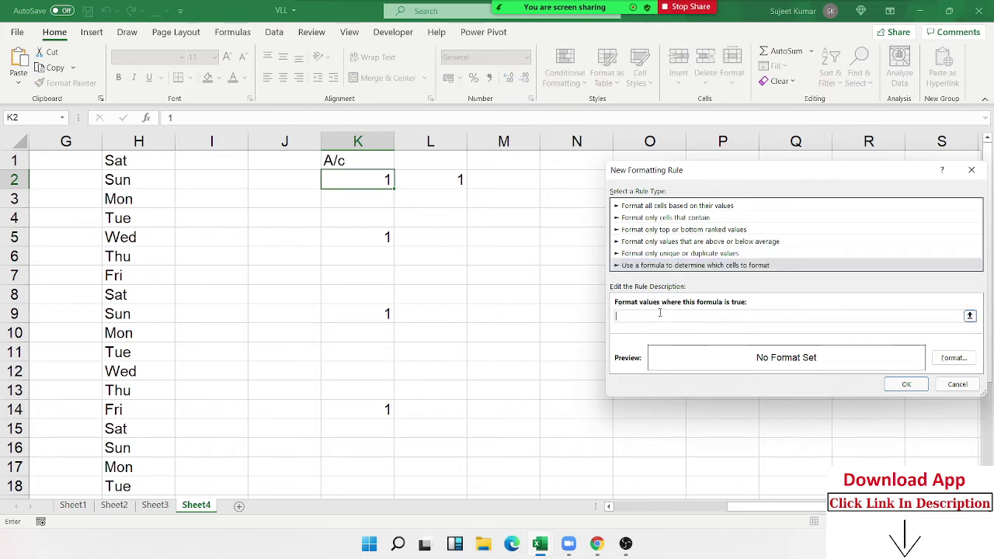
type("=COUNTIF($K$2:K2,K2)")
type(">")
type("1")
left_click_drag(808, 174, 724, 98)
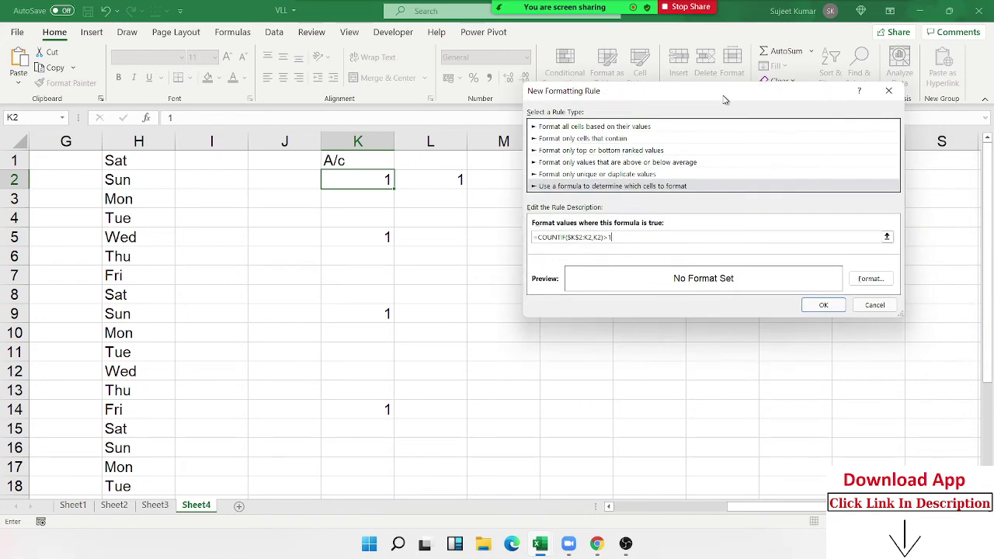
left_click(869, 277)
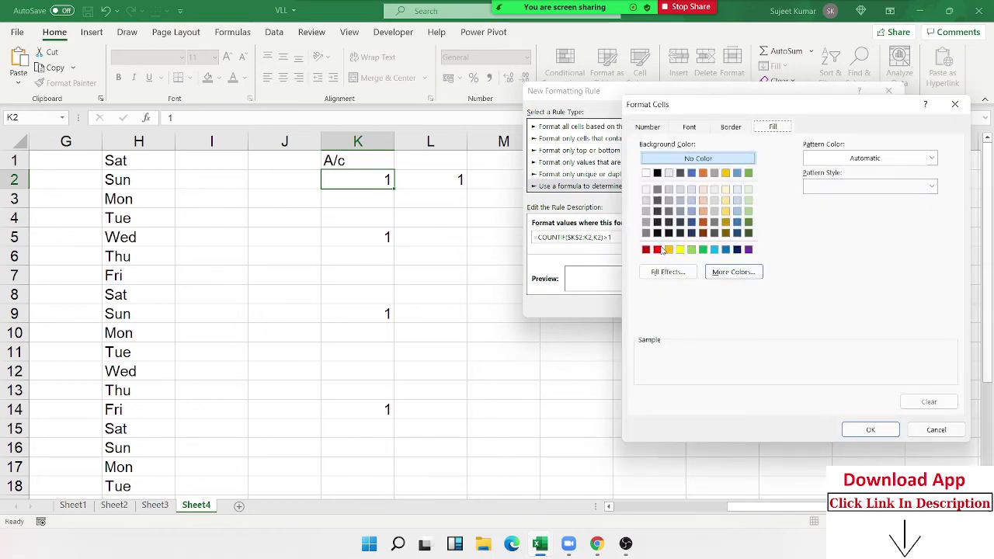
left_click(657, 249)
left_click(870, 430)
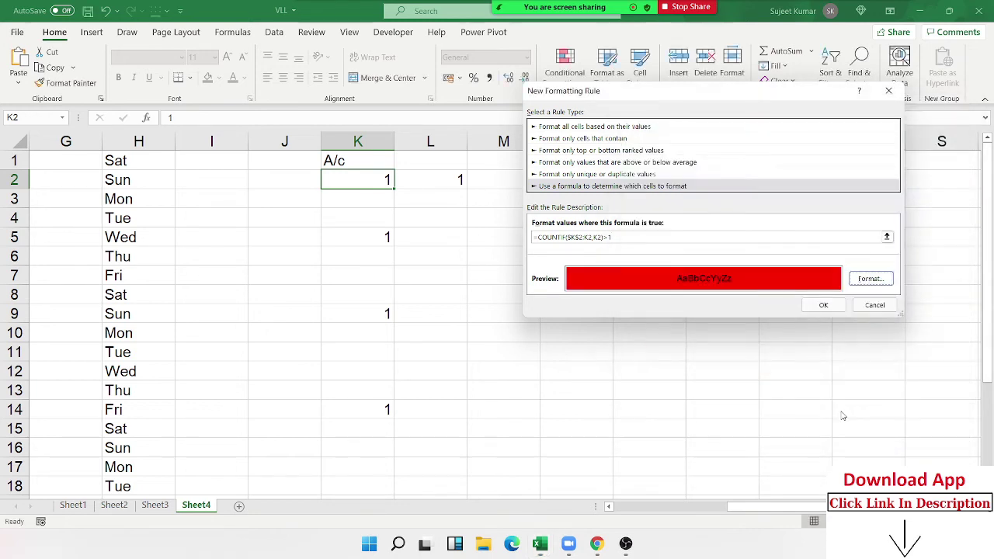
left_click(822, 305)
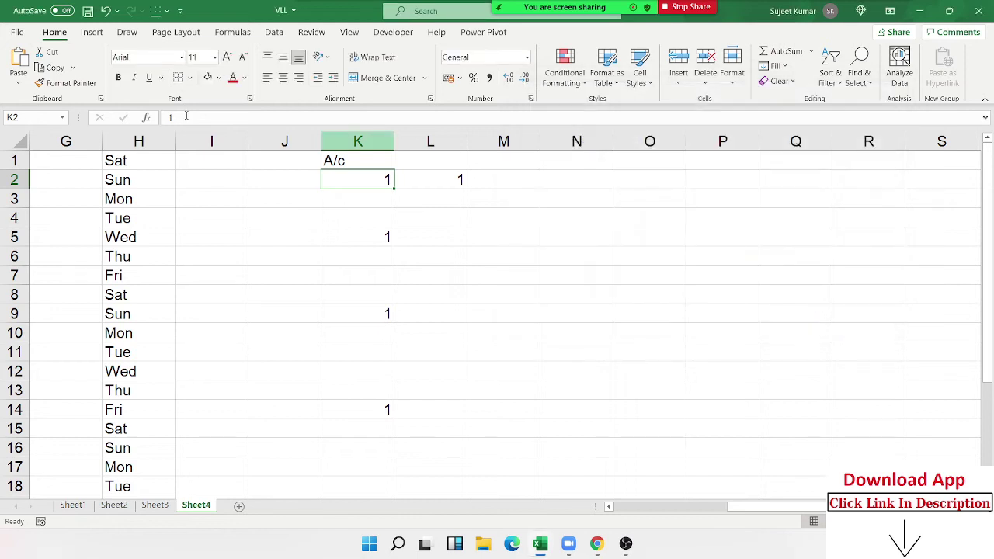
Format Painter K2's repeat rule down column K through K14
left_click(86, 83)
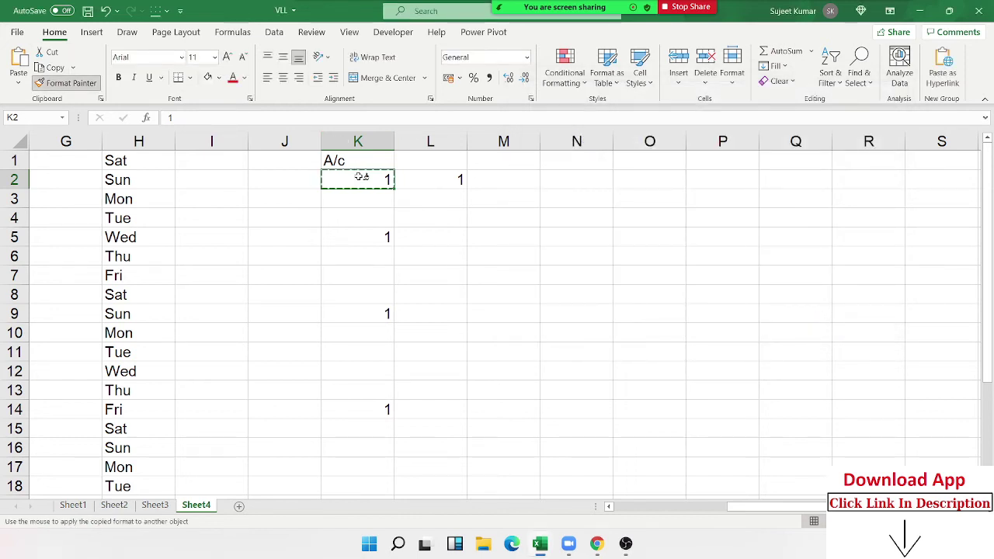
left_click_drag(357, 179, 381, 409)
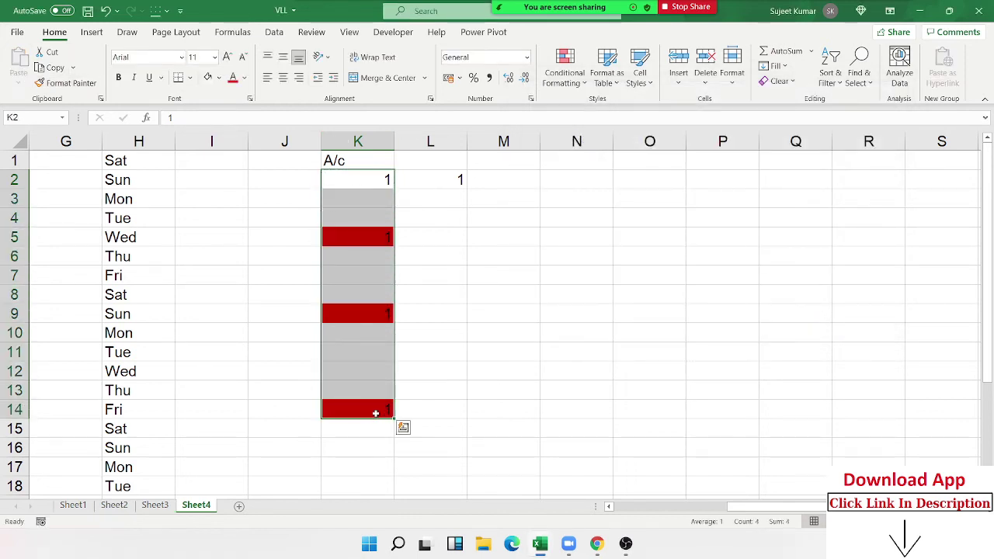
left_click(476, 283)
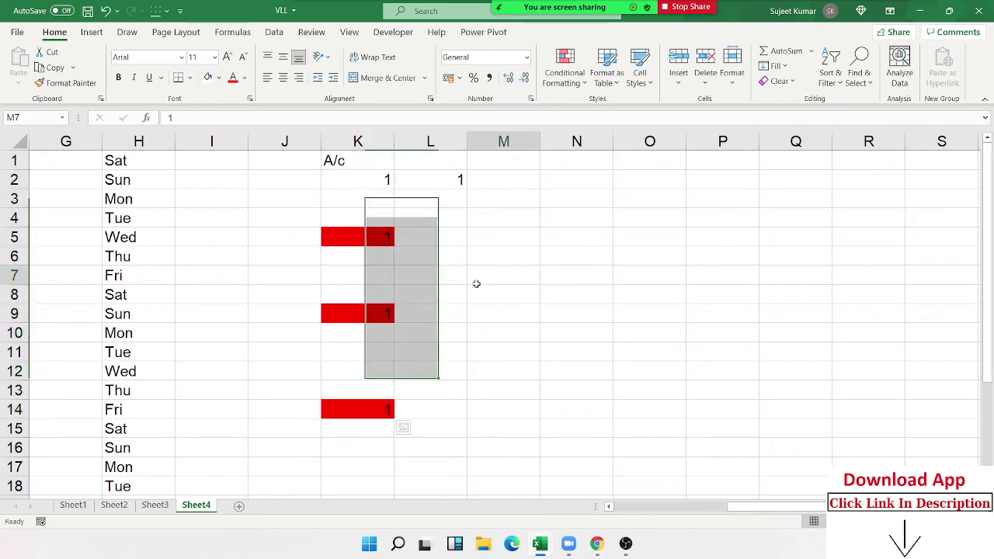
Enter test values: 2 in K3 and K7, and the same sample name in K8 and K12
left_click(363, 196)
type("2")
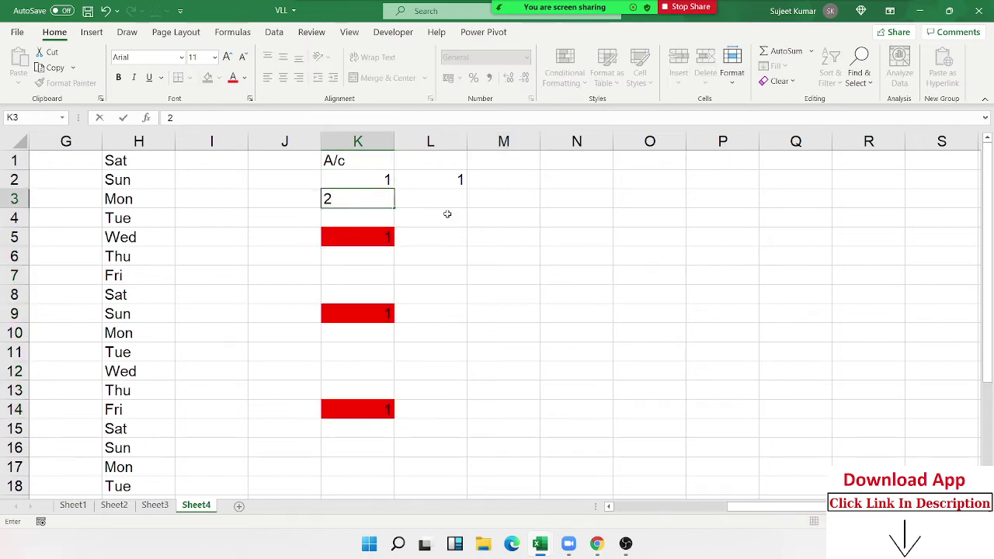
left_click(448, 213)
left_click(379, 284)
type("2")
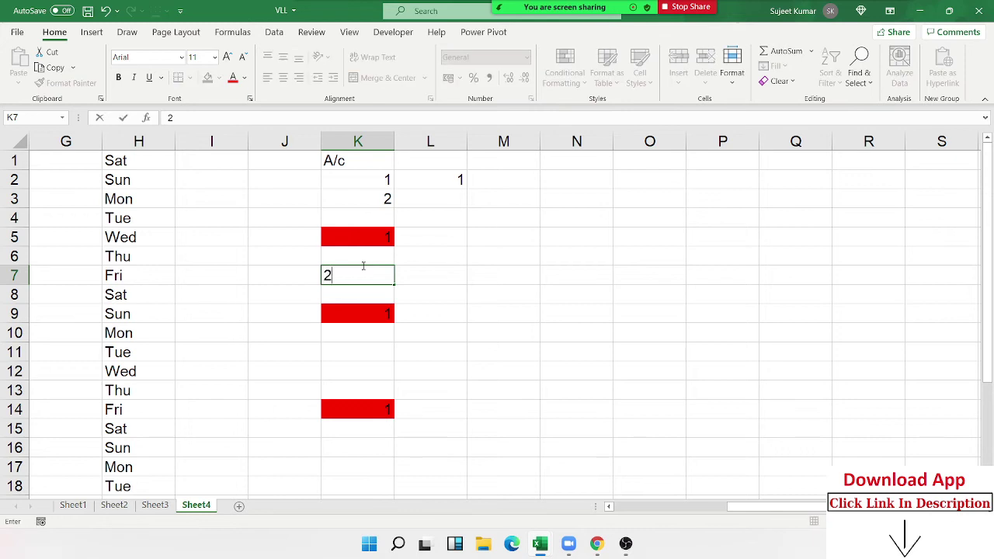
key("Return")
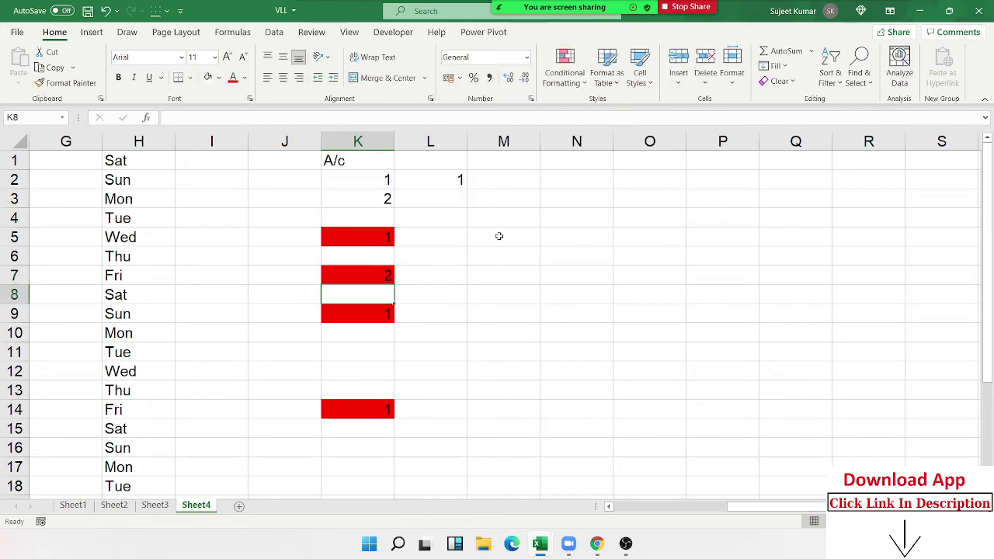
type("Ravi")
key("Return")
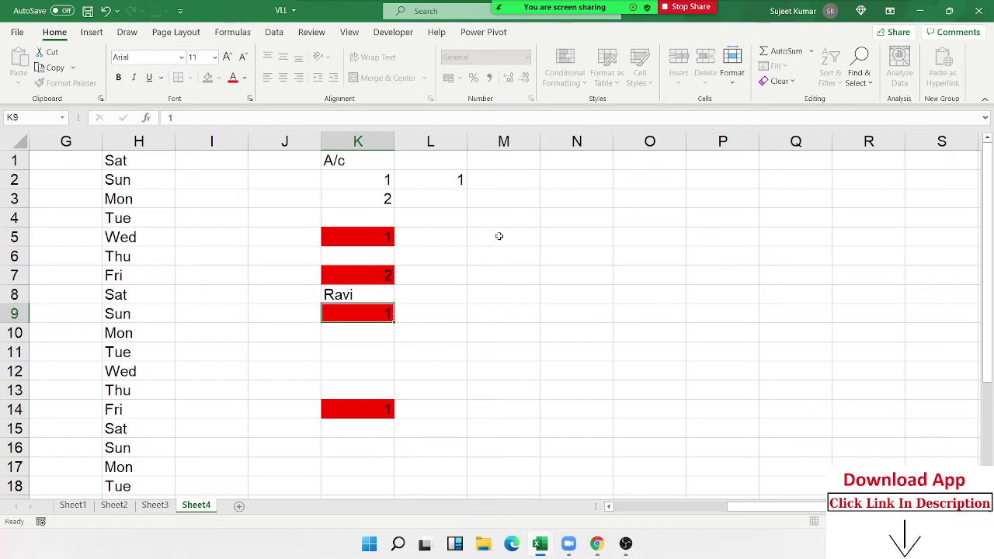
left_click(364, 365)
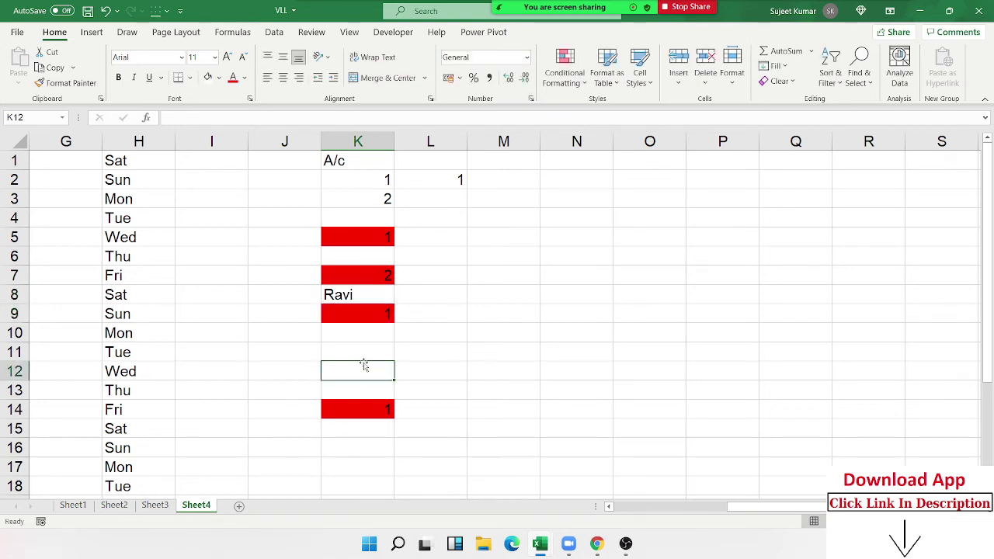
type("Ravi")
key("Return")
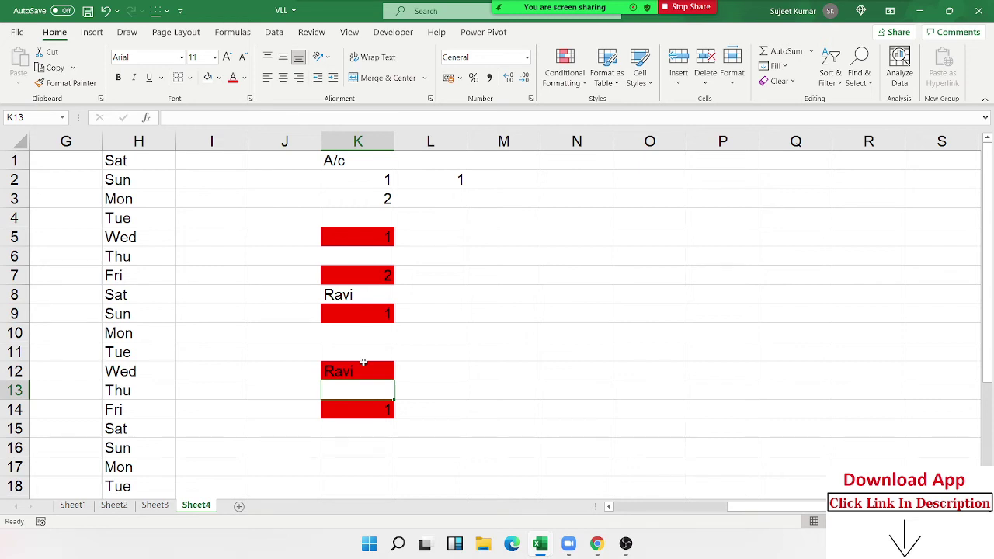
Return to cell A1 on Sheet4, then add a blank Sheet5 after it
key("ctrl+Up")
key("ctrl+Up")
key("ctrl+Up")
key("ctrl+Up")
key("ctrl+Left")
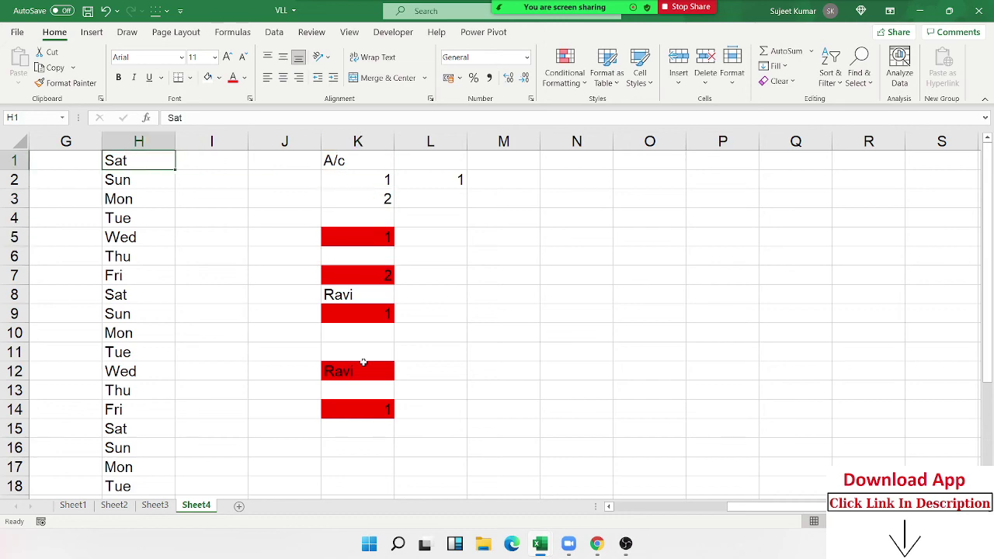
key("ctrl+Left")
key("ctrl+Left")
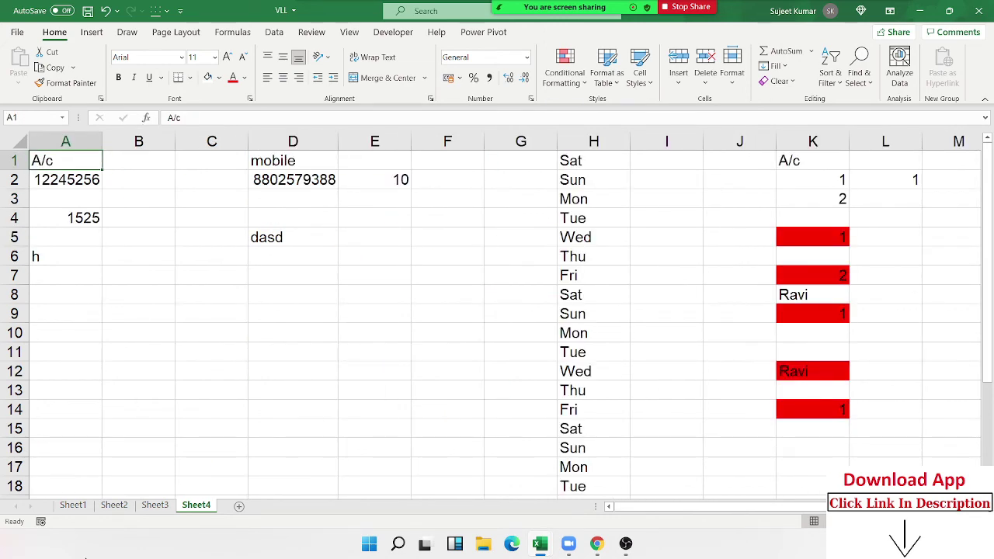
left_click(241, 507)
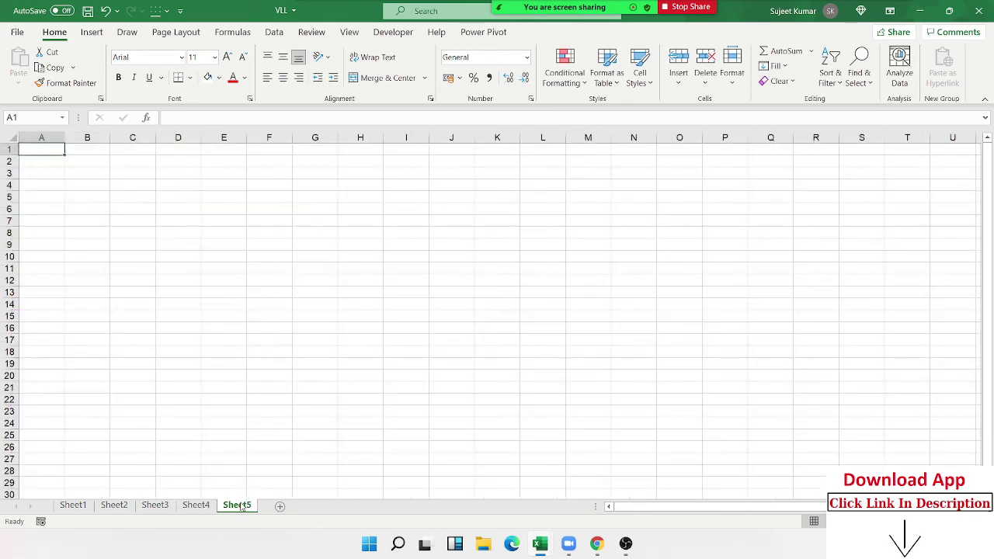
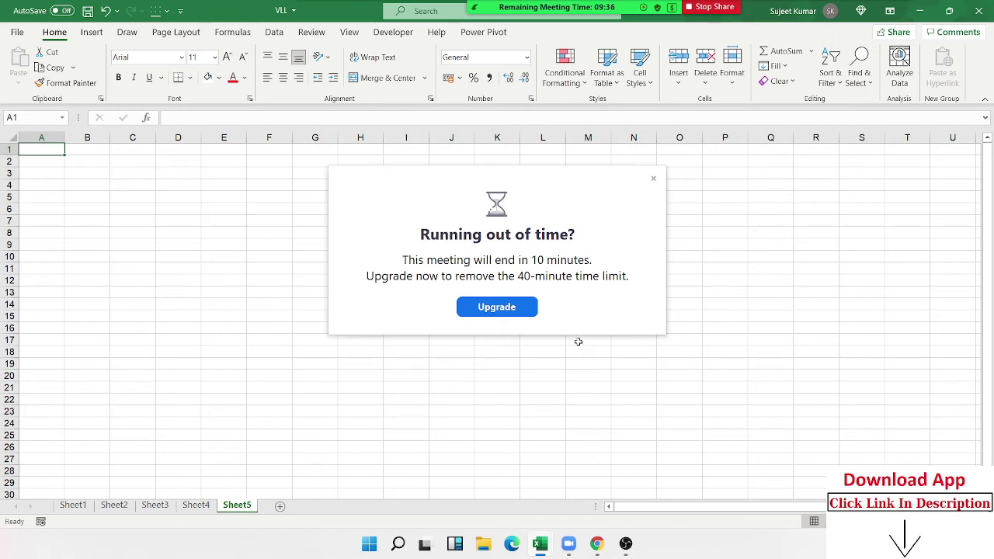
Search Gmail for 'PAN' and open the MY PAN.xlsx attachment from the PAN CARD FORMATE email
left_click(653, 178)
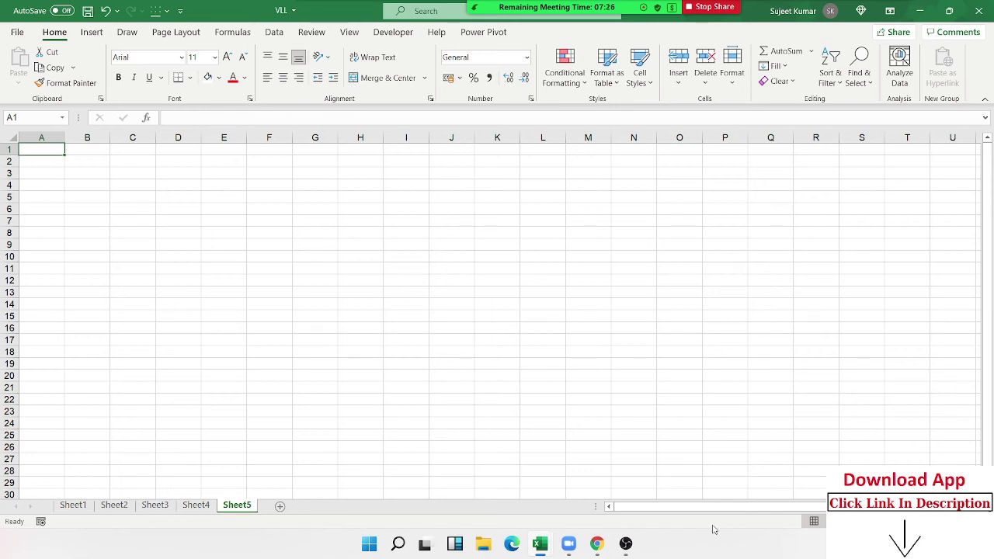
left_click(606, 549)
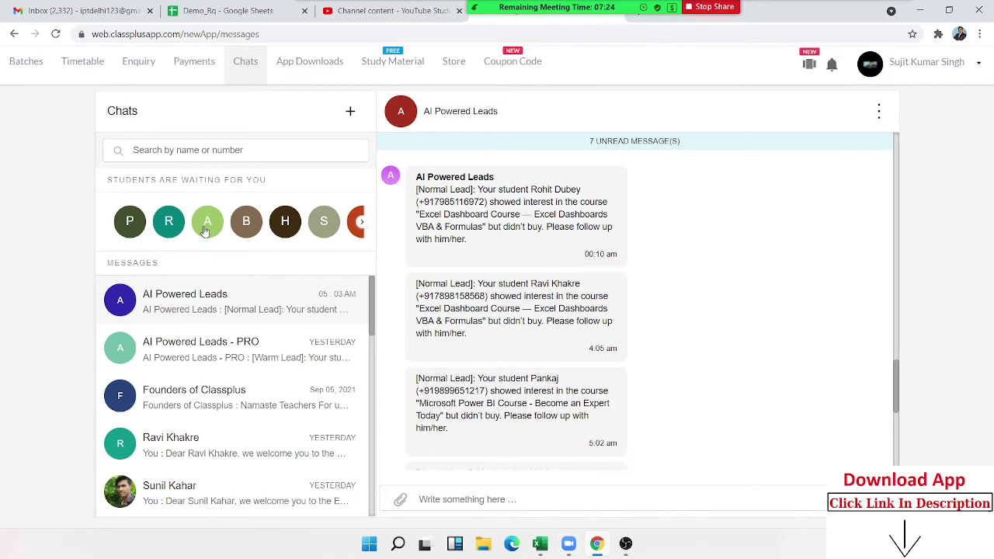
left_click(96, 14)
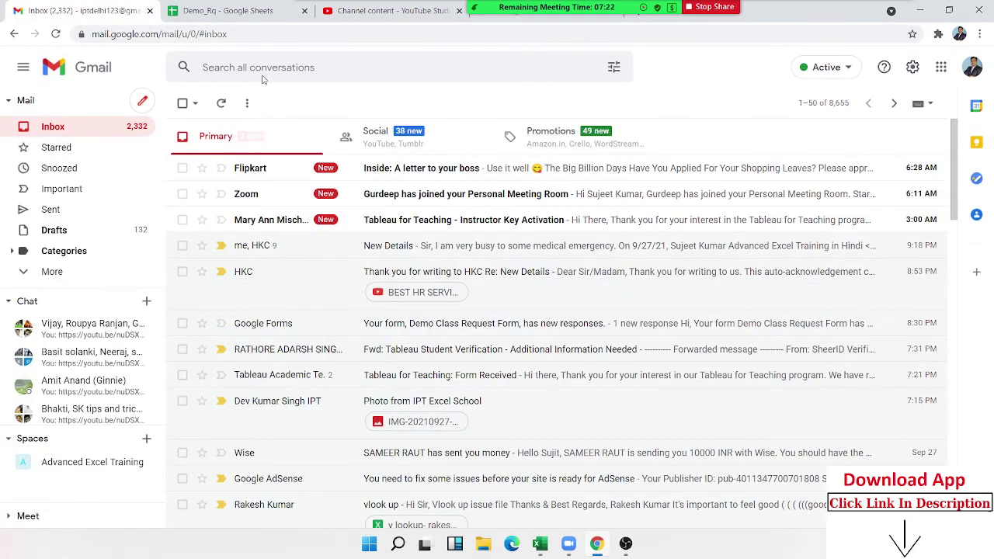
left_click(264, 69)
type("PA")
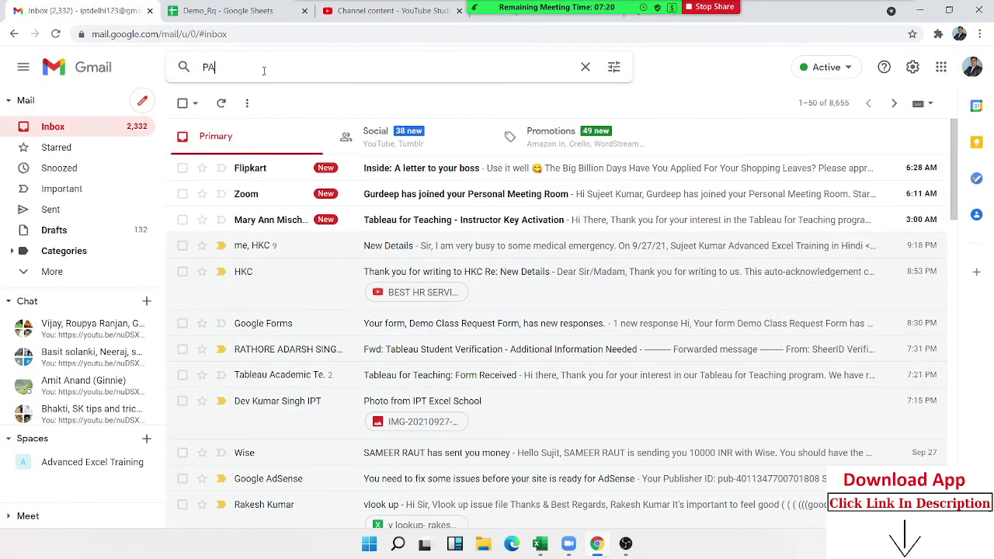
type("N")
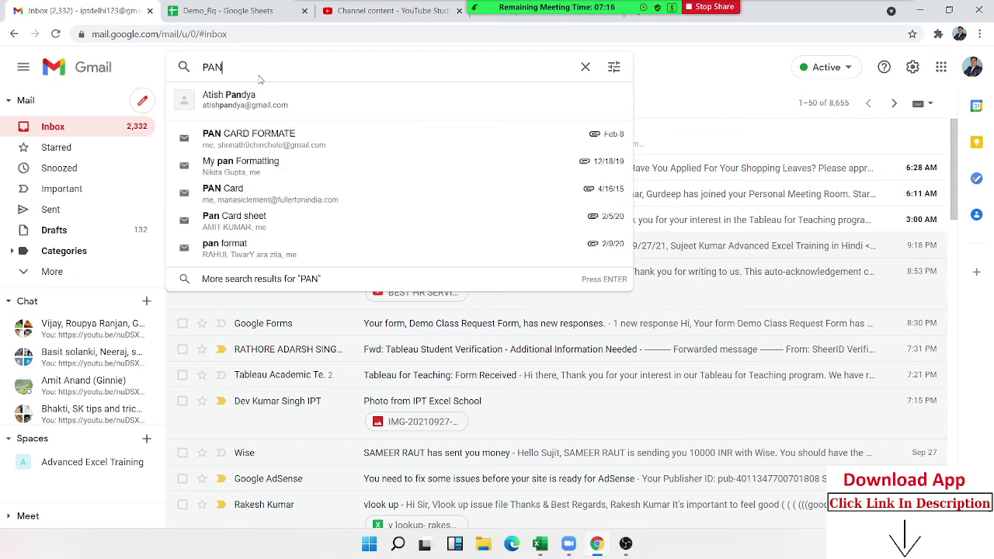
left_click(261, 133)
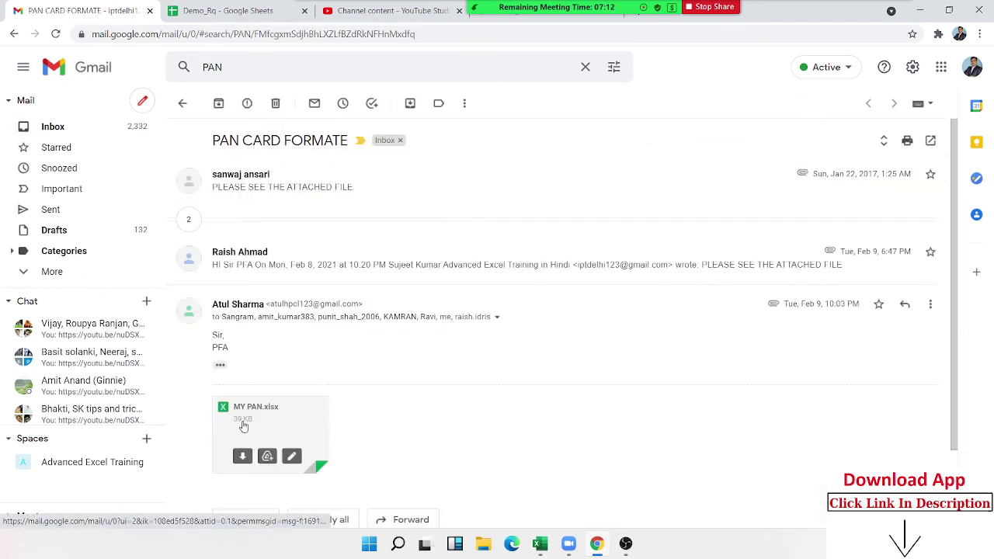
left_click(243, 426)
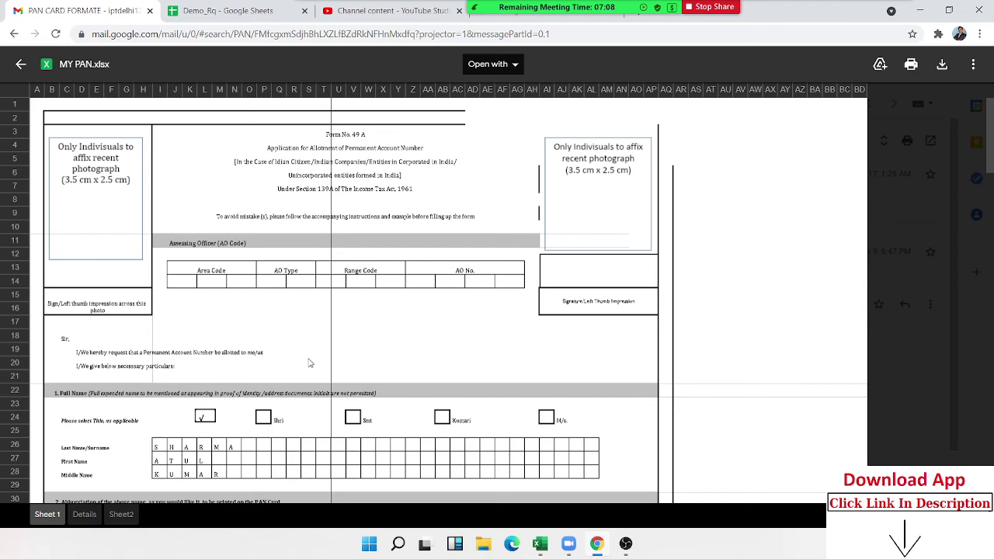
Scroll through the filled Form 49A, select the H surname box, then view Sheet2's option lists
scroll(308, 363, "down", 3)
scroll(308, 365, "down", 4)
scroll(309, 372, "down", 4)
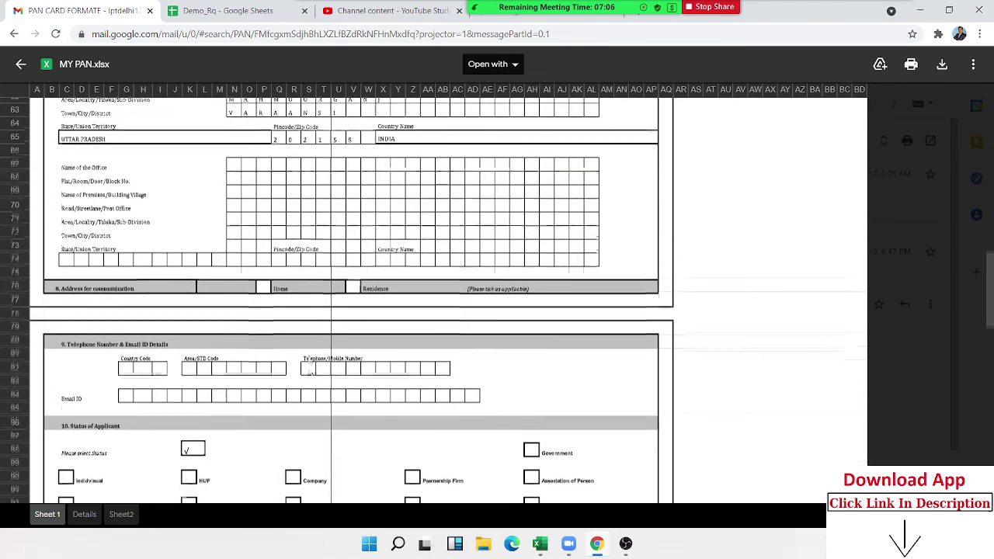
scroll(309, 371, "up", 1)
scroll(309, 369, "up", 4)
scroll(309, 366, "up", 3)
scroll(309, 363, "up", 3)
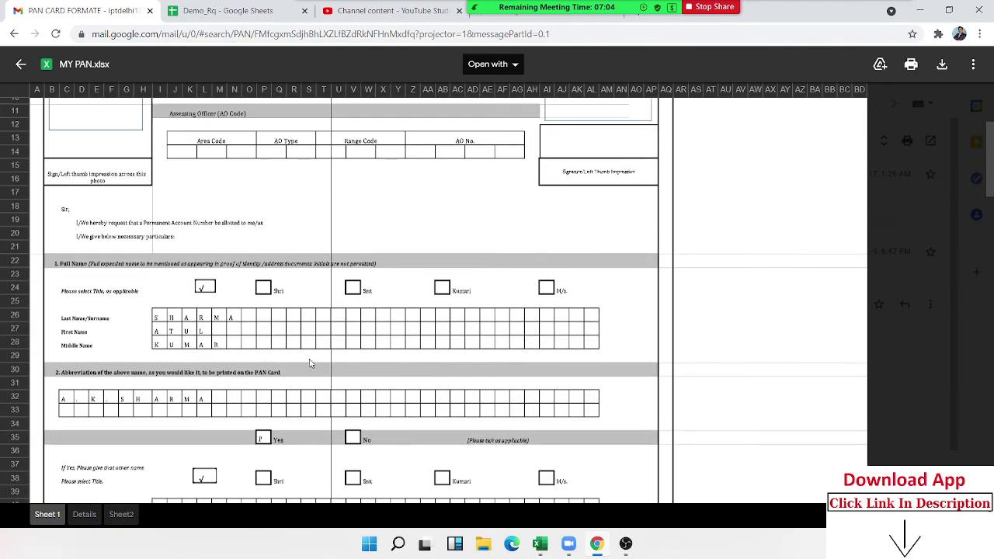
scroll(183, 320, "up", 1)
scroll(185, 324, "down", 2)
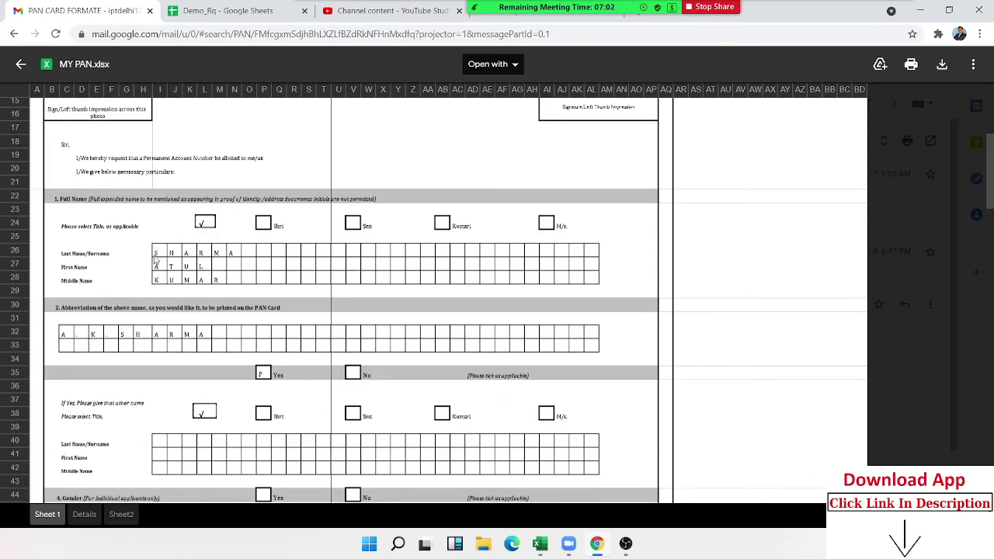
left_click_drag(155, 261, 172, 256)
left_click(121, 514)
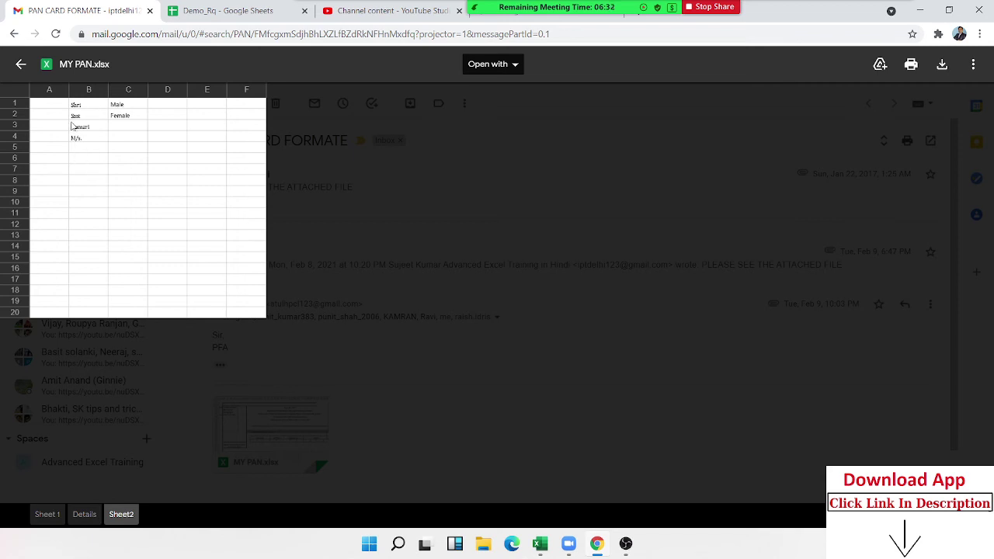
Select the column A cells beside the titles Shri, Smt, Kumari and M/s on Sheet2
left_click(53, 107)
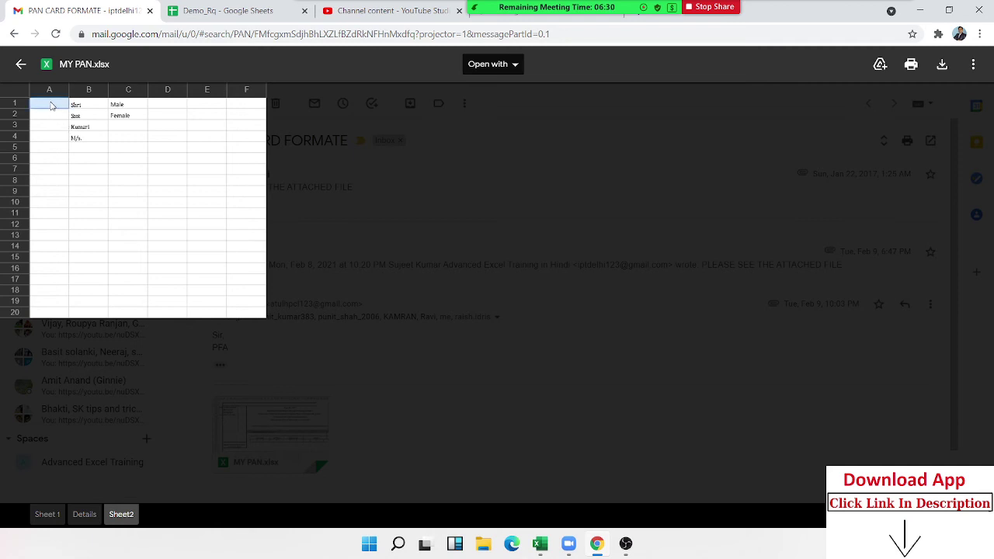
left_click(53, 115)
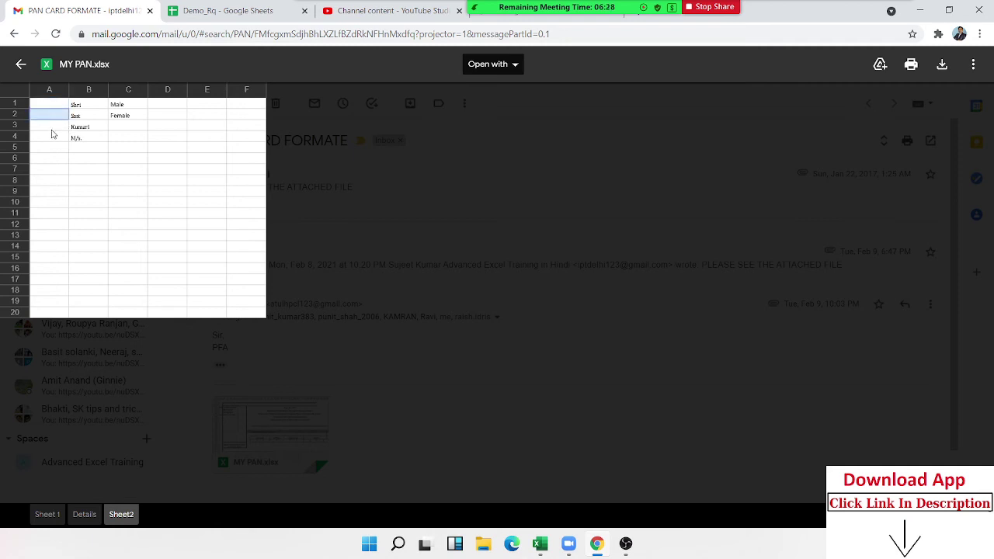
left_click(53, 128)
left_click(54, 138)
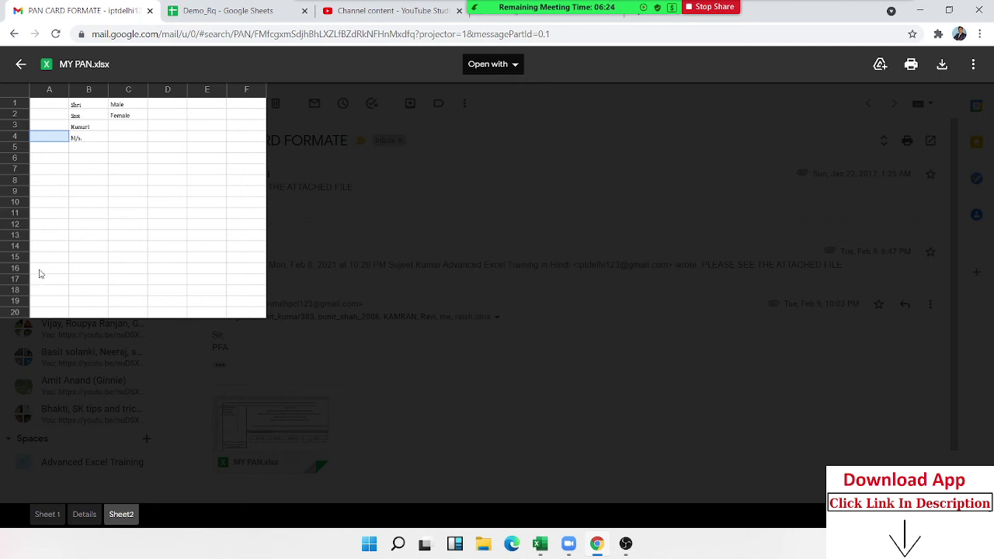
Select ranges A14:B14 and C15:D15, then view the Details sheet
left_click(43, 245)
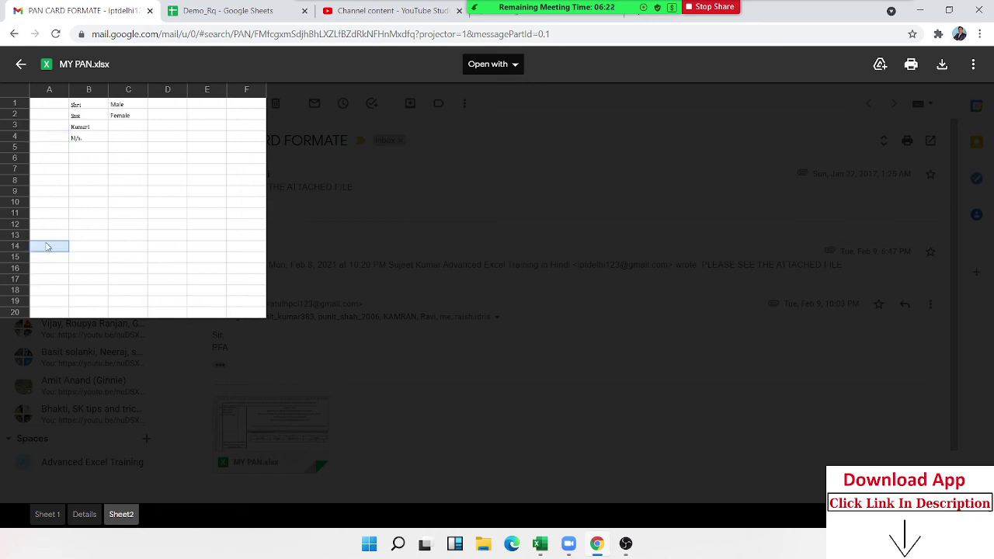
left_click_drag(48, 236, 73, 246)
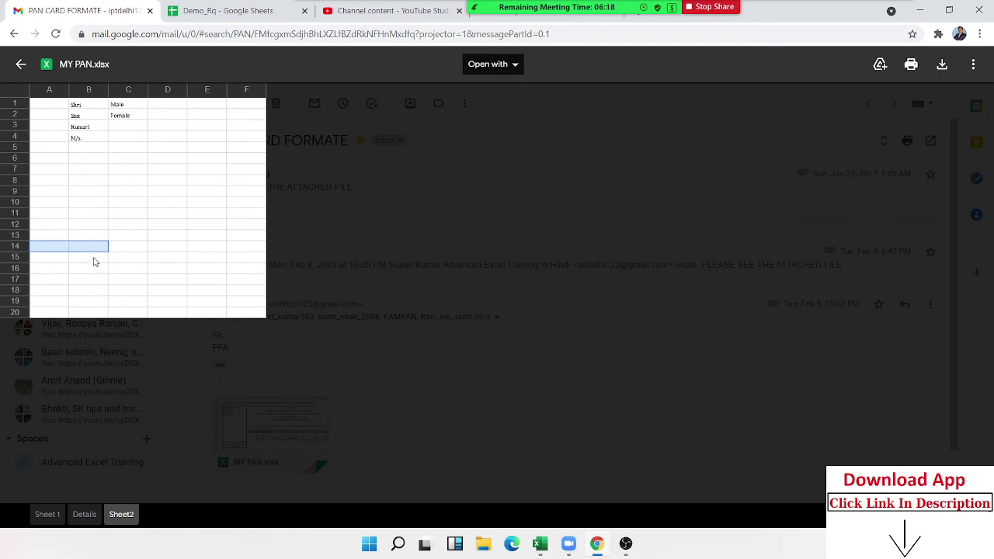
left_click(150, 262)
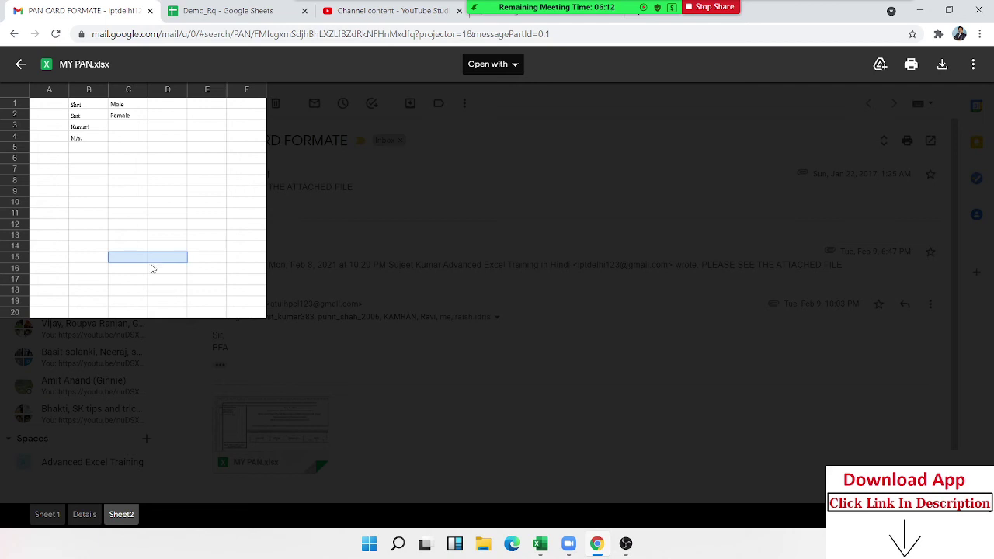
left_click(84, 513)
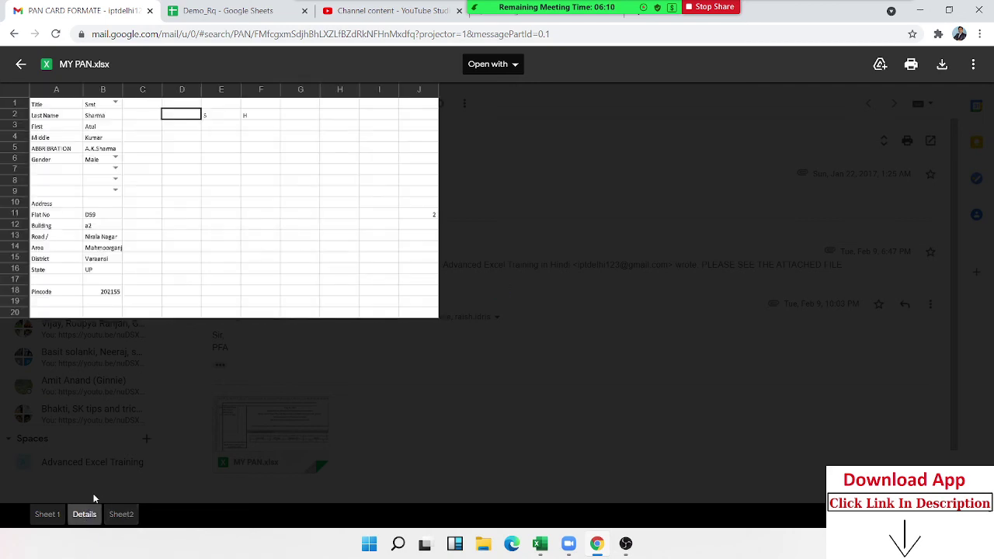
Check Sheet1's filled form against the Details values, scrolling down to the father's name and address fields
left_click(47, 516)
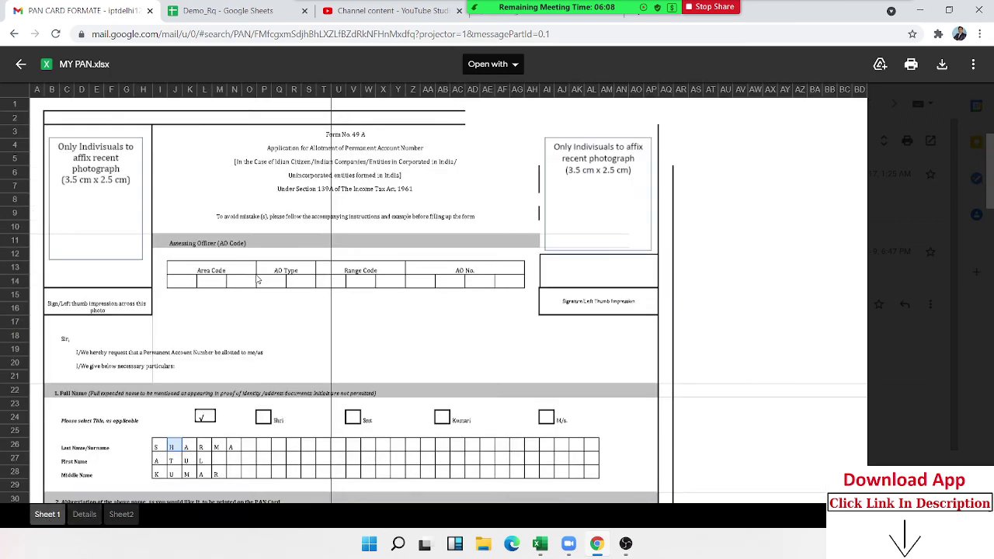
scroll(209, 357, "down", 5)
scroll(165, 284, "down", 2)
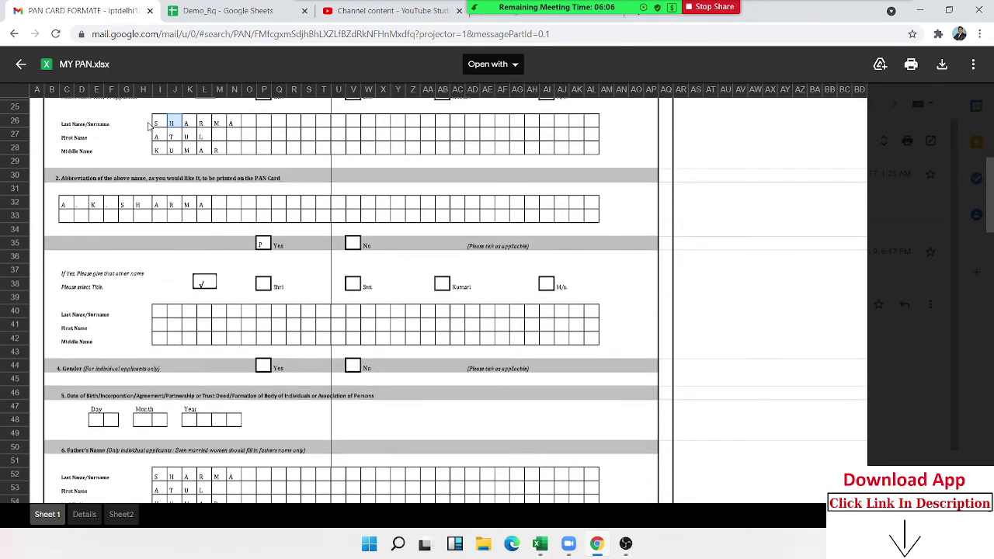
left_click(84, 514)
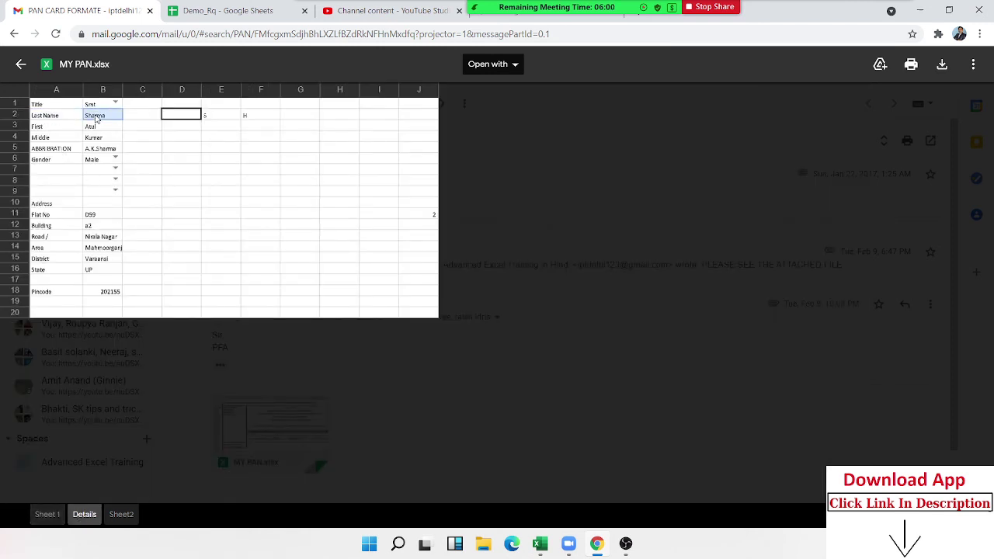
left_click(50, 516)
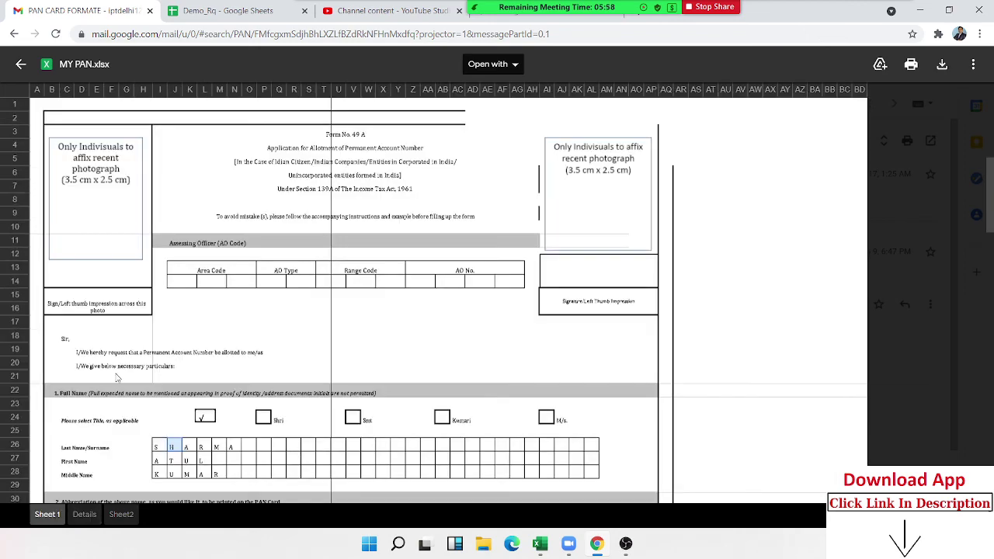
scroll(238, 335, "down", 5)
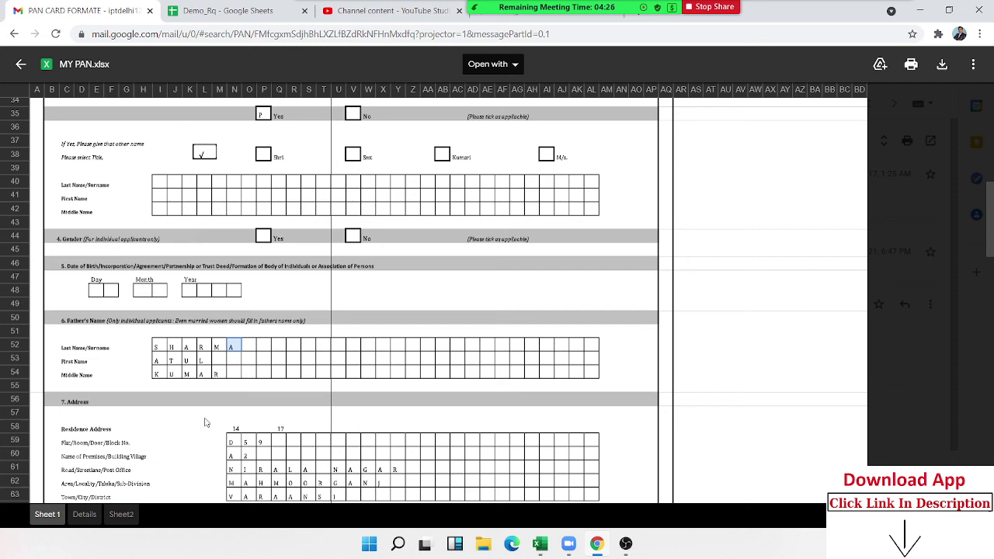
scroll(481, 295, "up", 3)
scroll(482, 310, "up", 7)
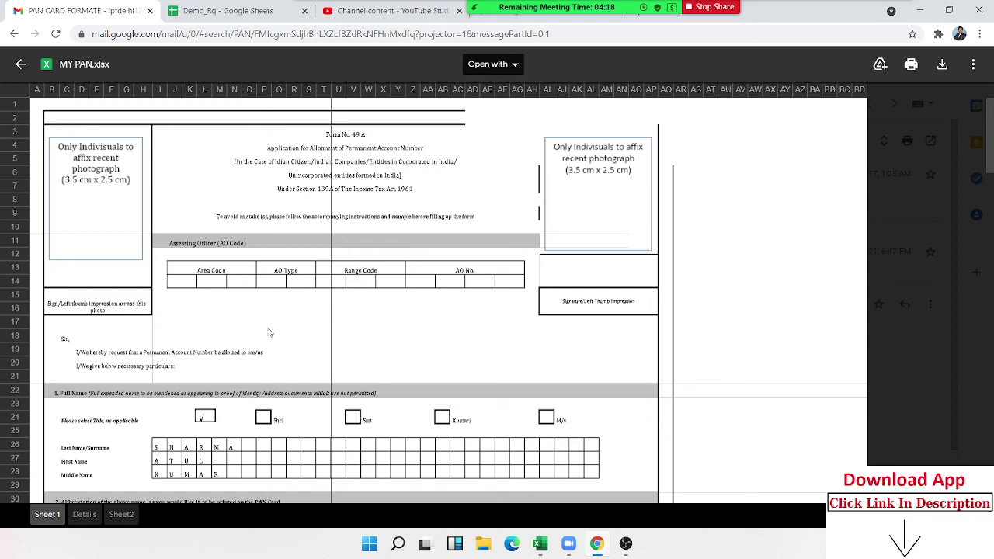
left_click(221, 285)
left_click(236, 287)
left_click(239, 323)
left_click(594, 284)
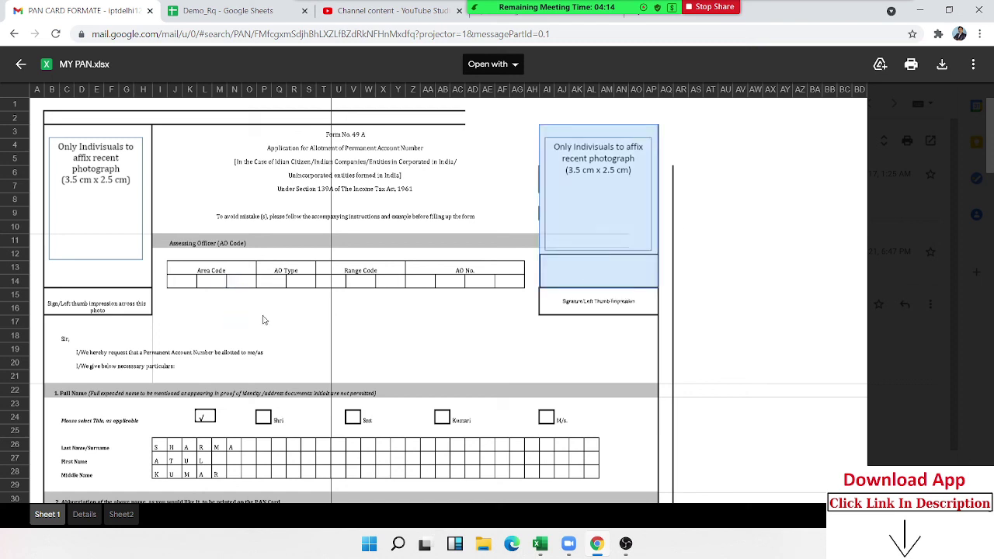
left_click(115, 243)
left_click(110, 315)
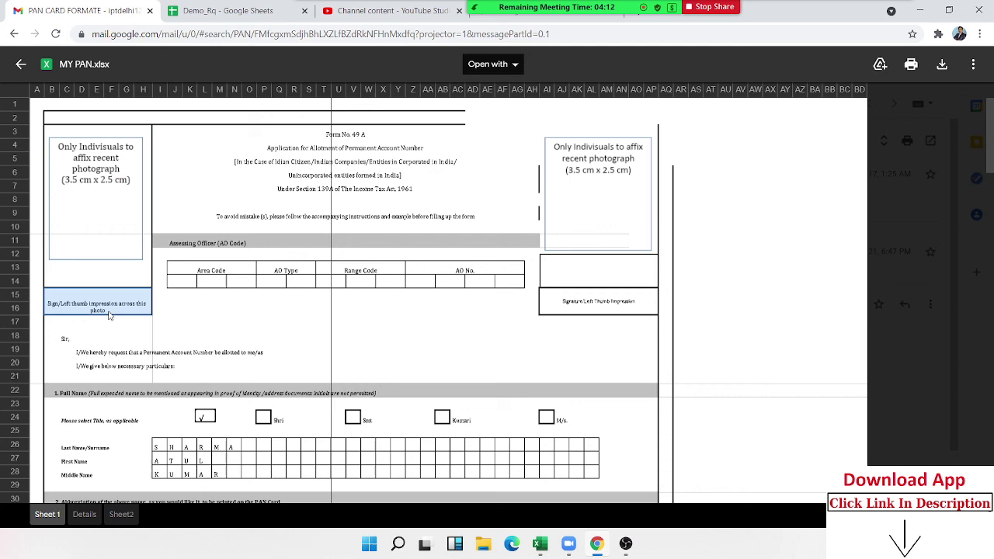
scroll(307, 384, "down", 3)
scroll(311, 376, "down", 3)
left_click(308, 377)
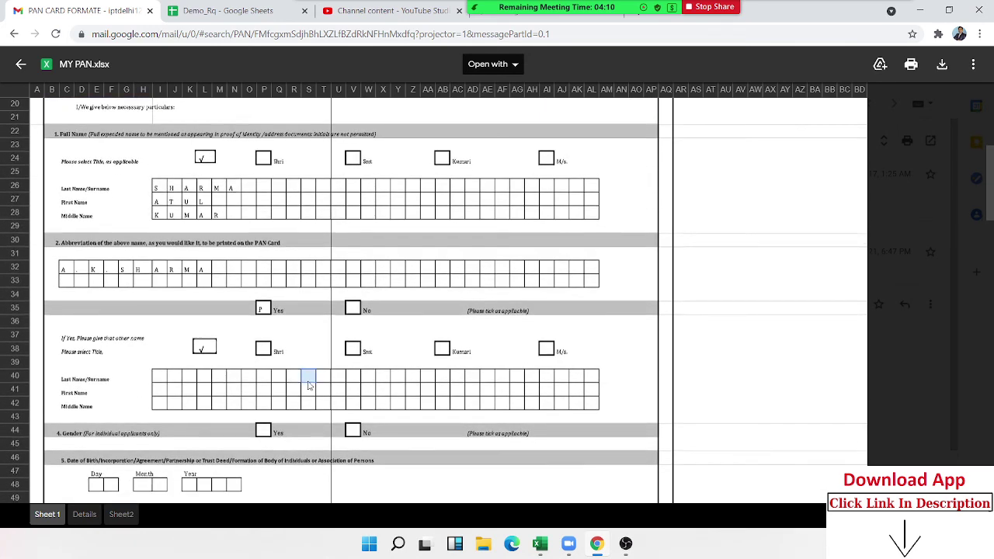
left_click(273, 389)
left_click(266, 381)
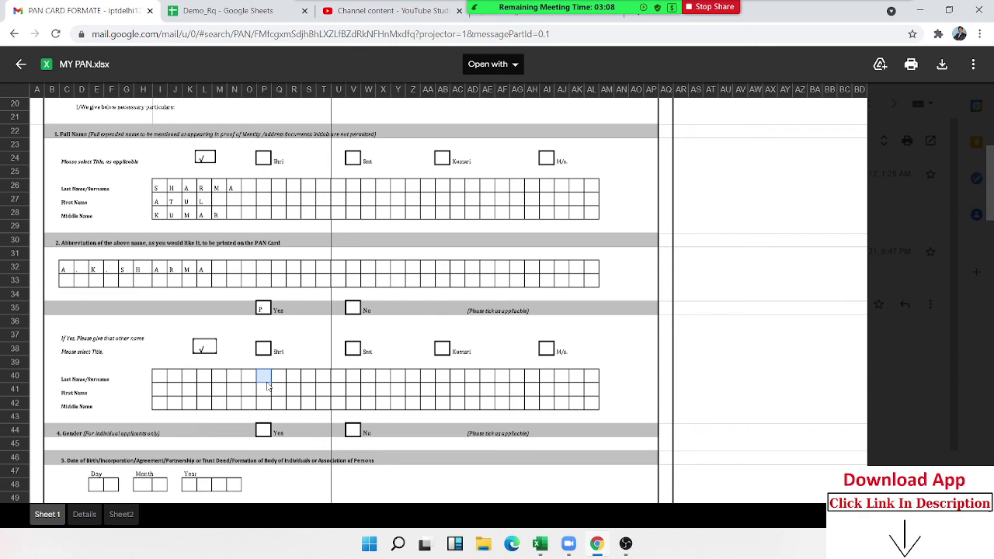
Close the attachment preview and load the Google homepage in a new tab
key("Escape")
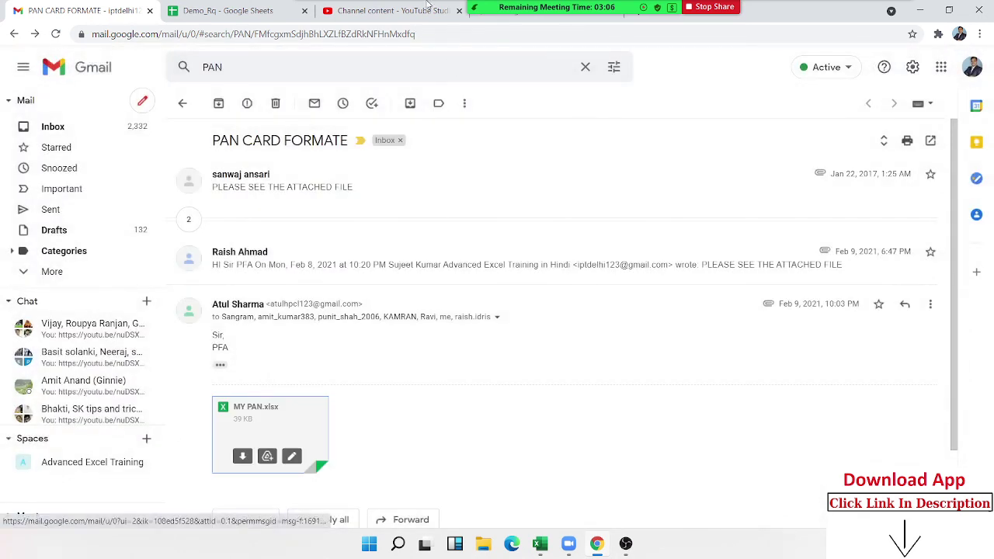
left_click(474, 11)
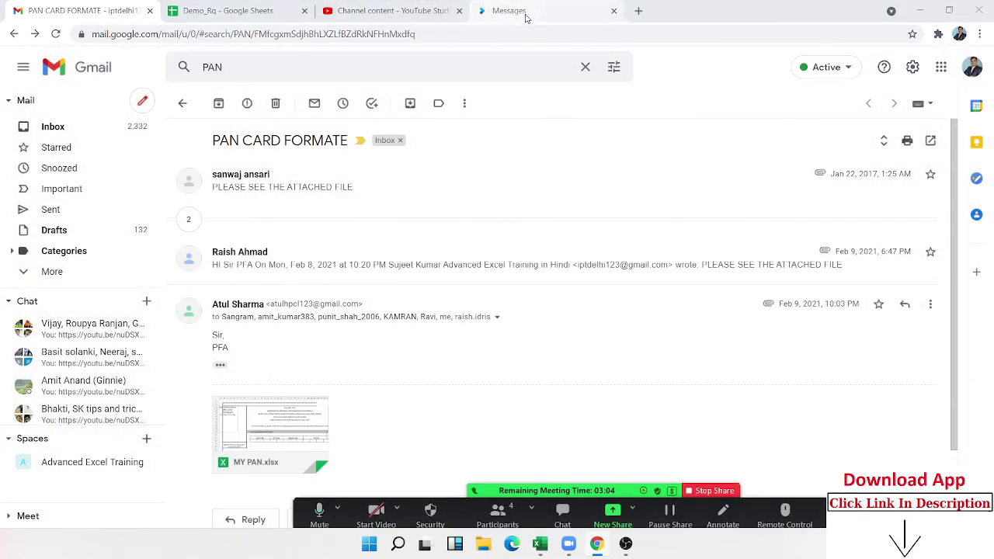
left_click(639, 11)
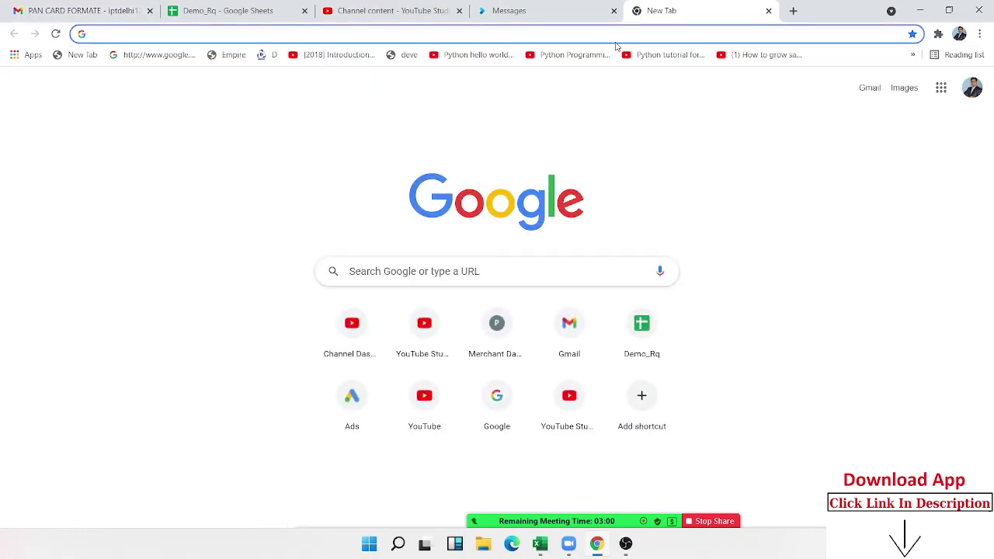
type("google.com")
key("Return")
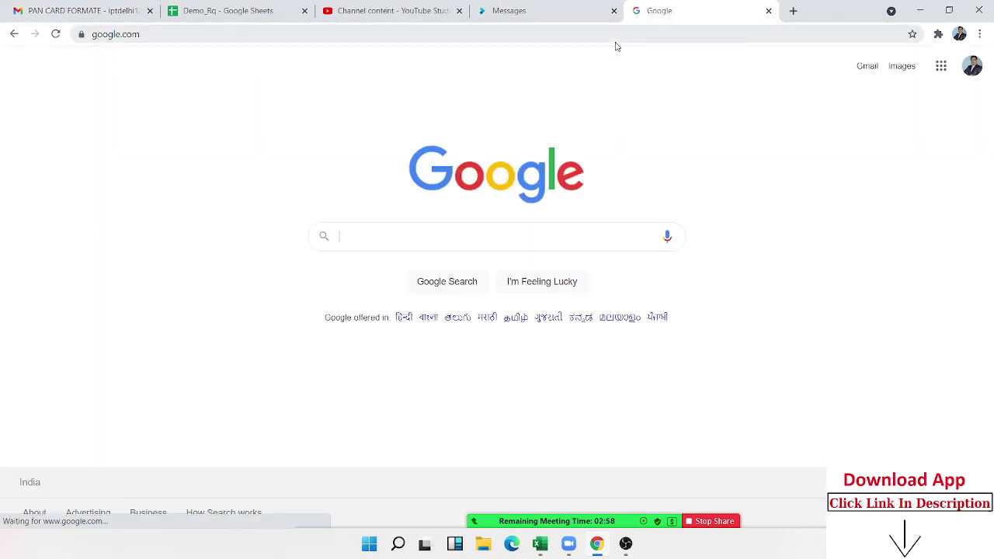
Search Google for 'form', then refine the query to 'application form'
type("for")
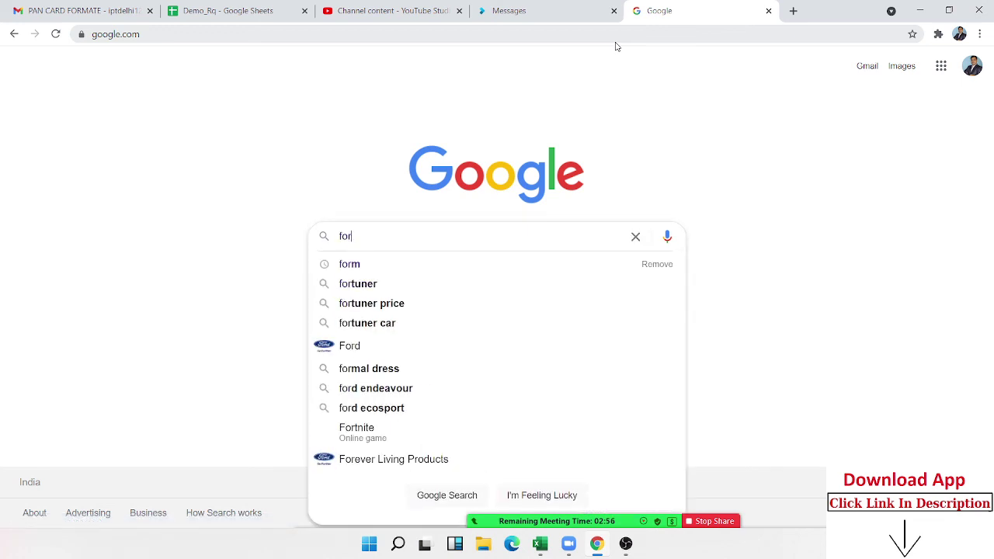
type("m")
key("Return")
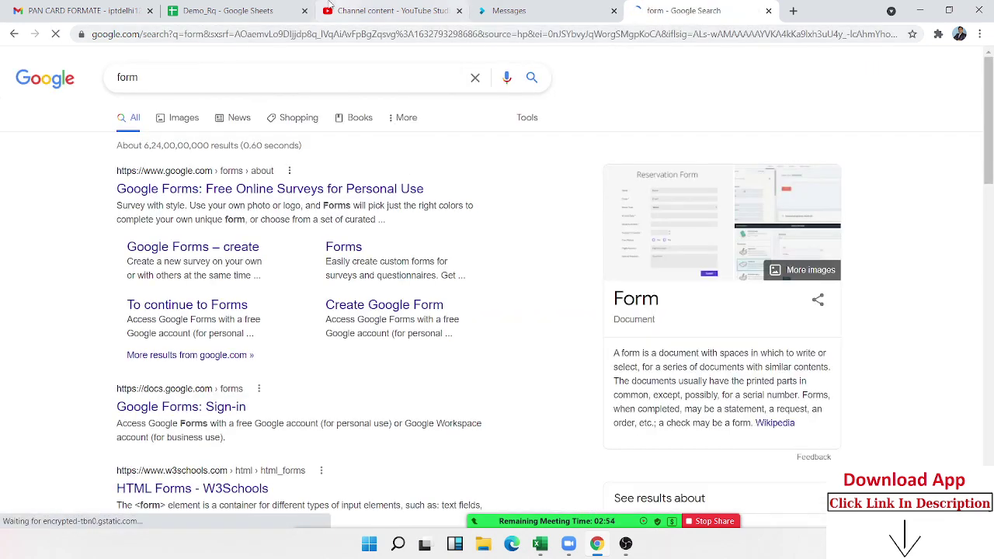
left_click(206, 83)
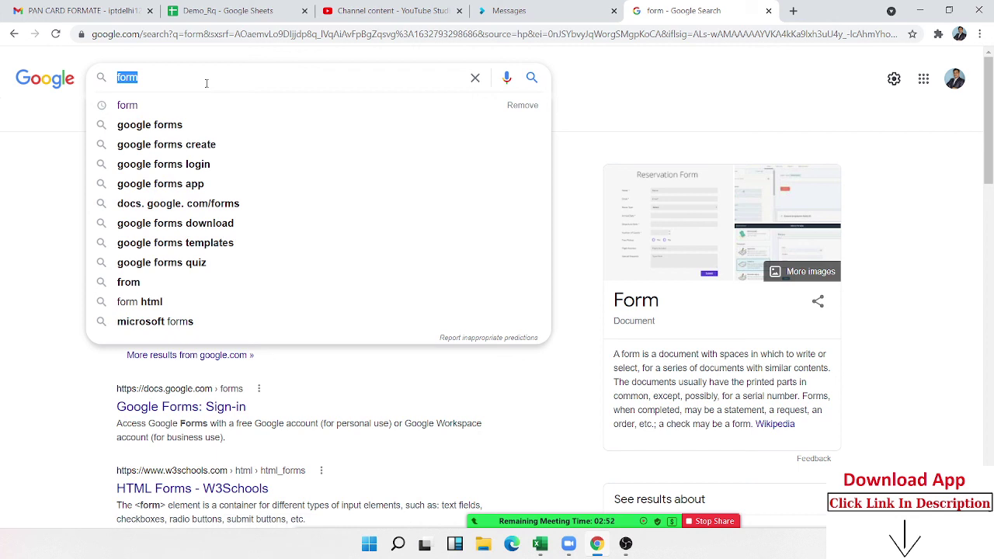
type("appl")
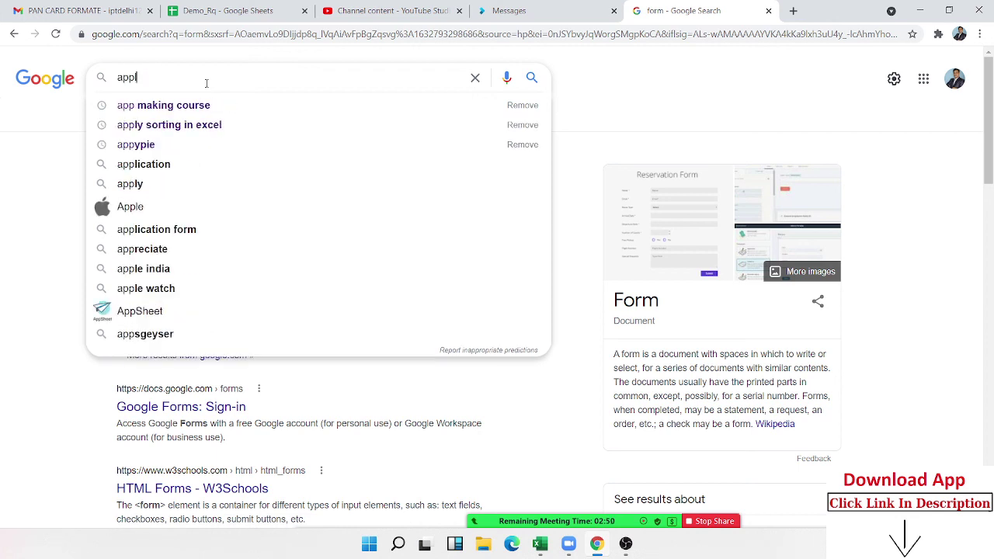
type("ication")
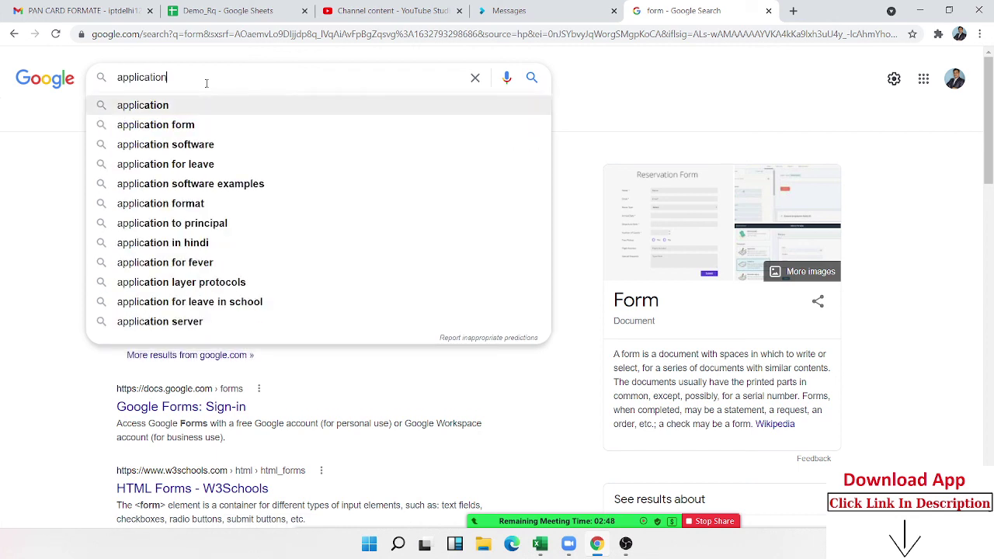
type(" form")
key("Return")
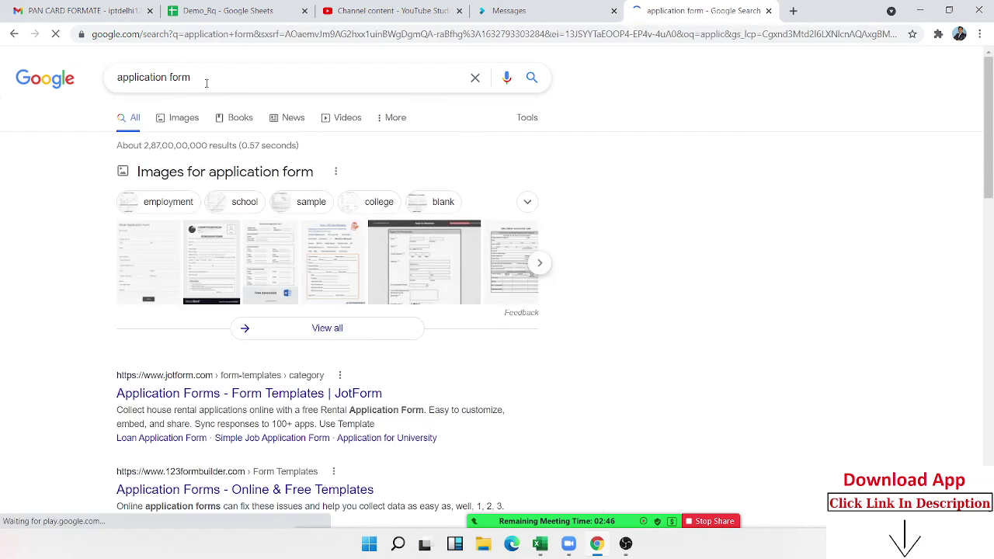
Preview sample image results: Admission, job, employee, Retail and KAS Political Academy forms
left_click(185, 118)
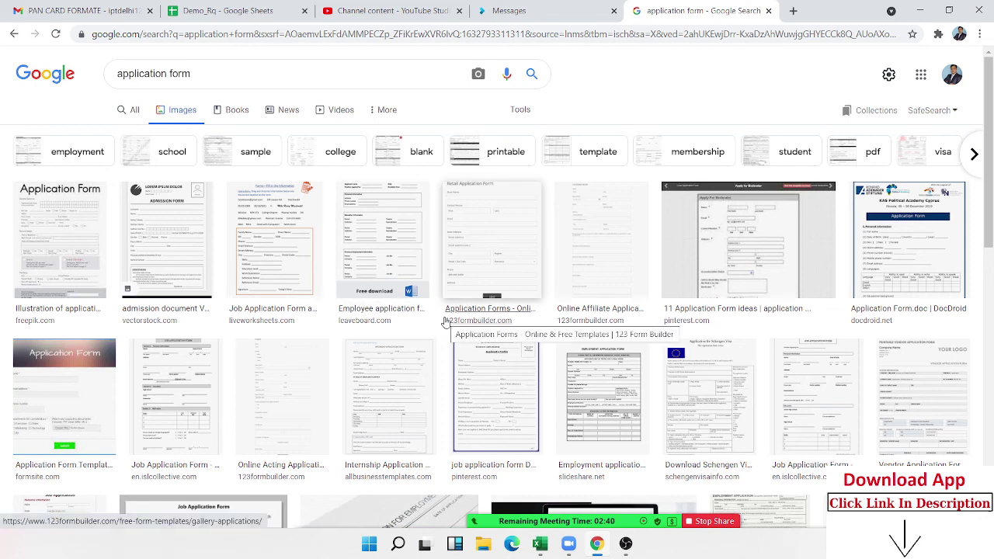
left_click(91, 243)
left_click(165, 186)
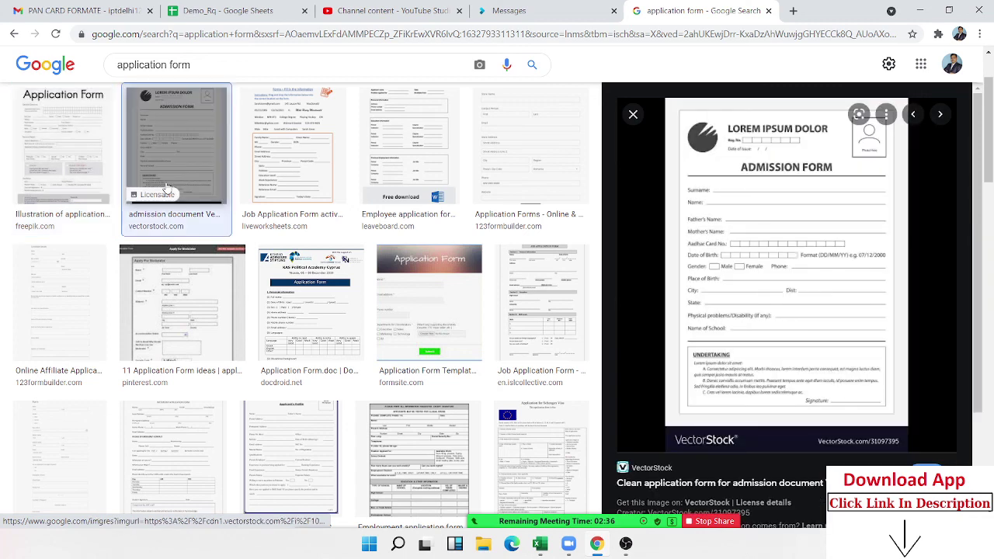
left_click(260, 176)
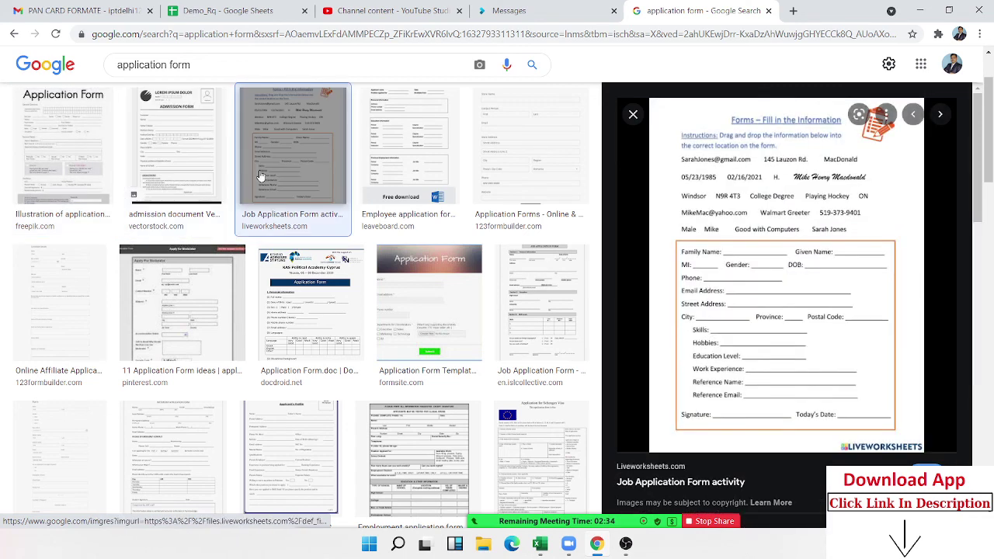
left_click(365, 171)
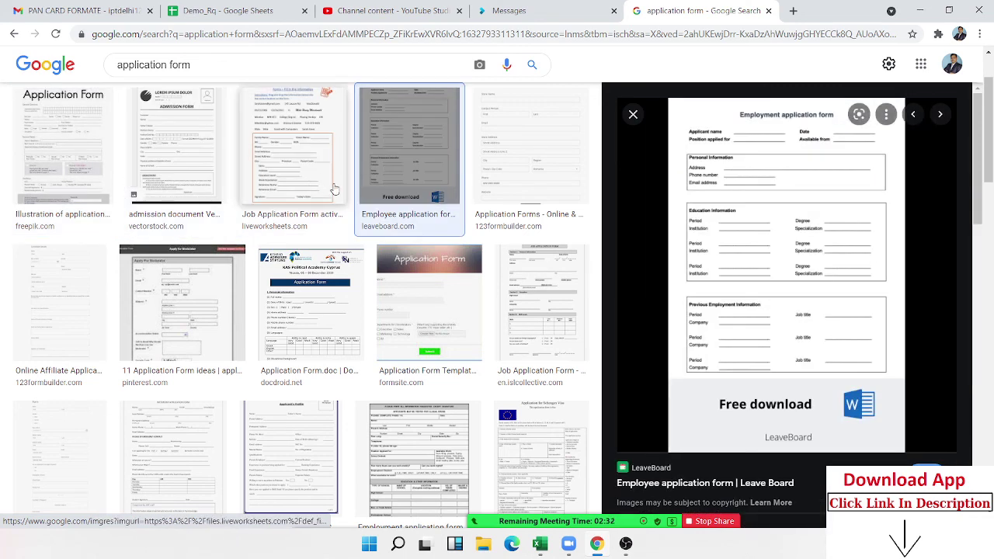
left_click(506, 142)
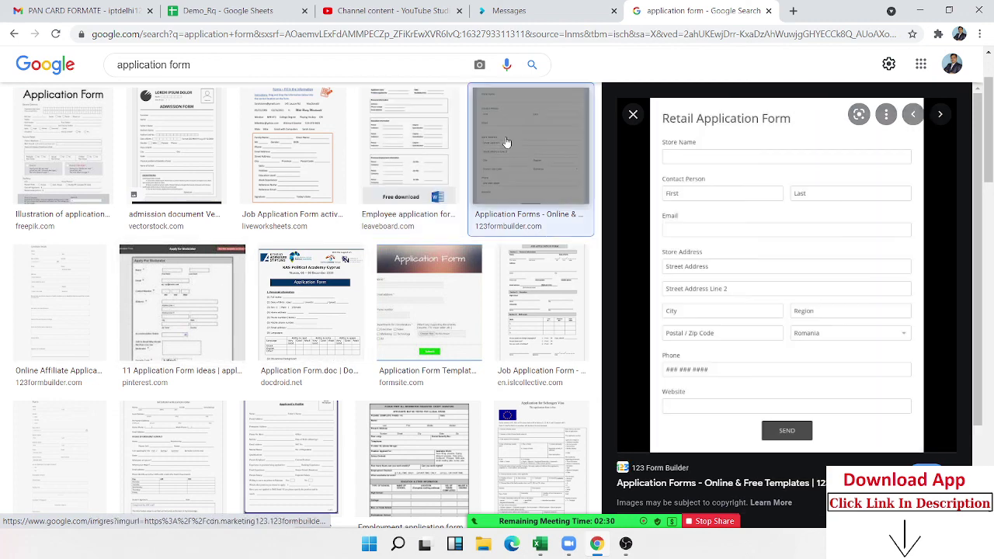
left_click(331, 307)
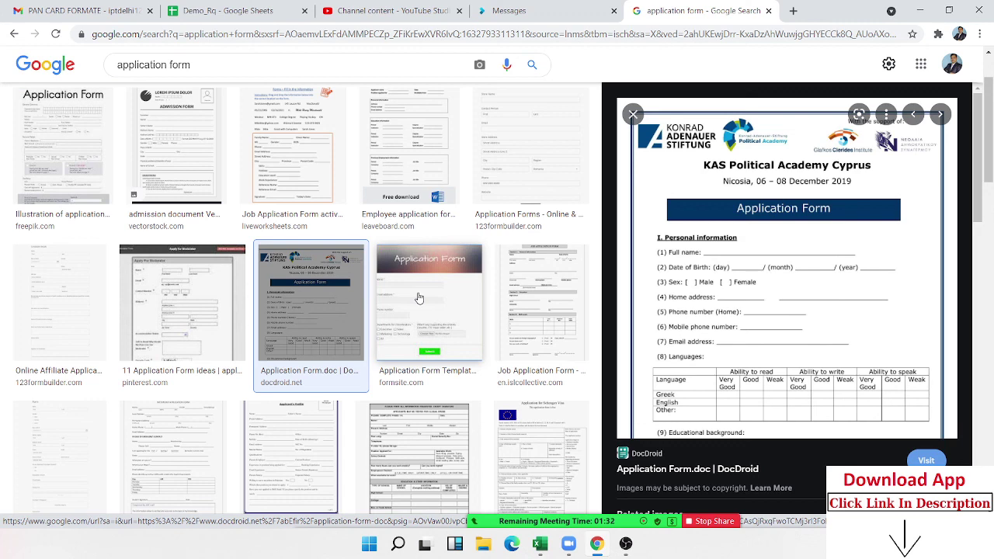
key("Escape")
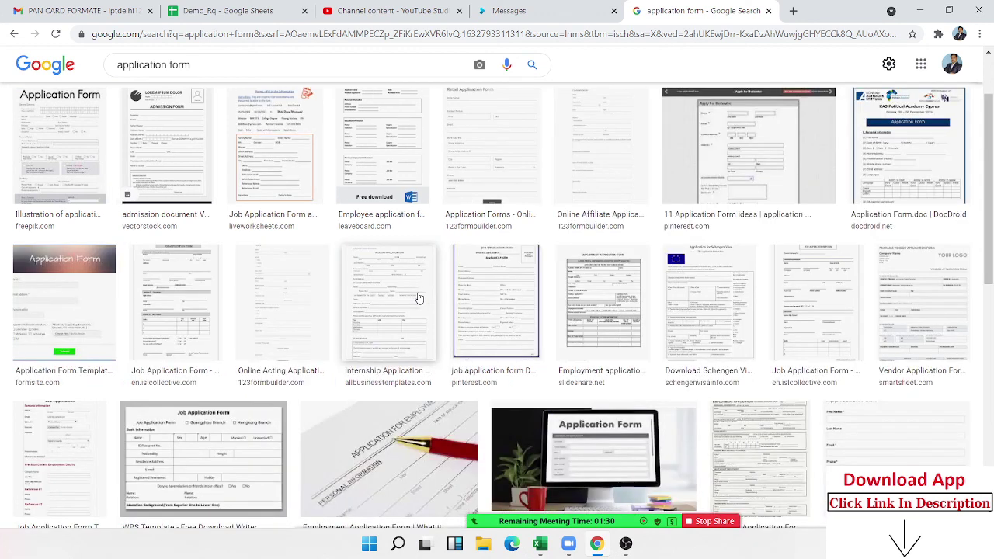